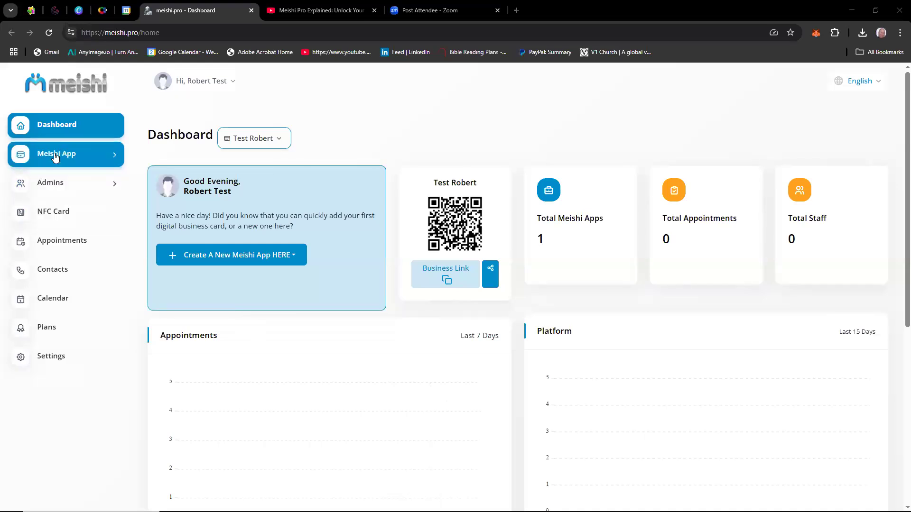
Review the options under Meishi App and Admins along with the Appointments and Calendar pages.
left_click(55, 156)
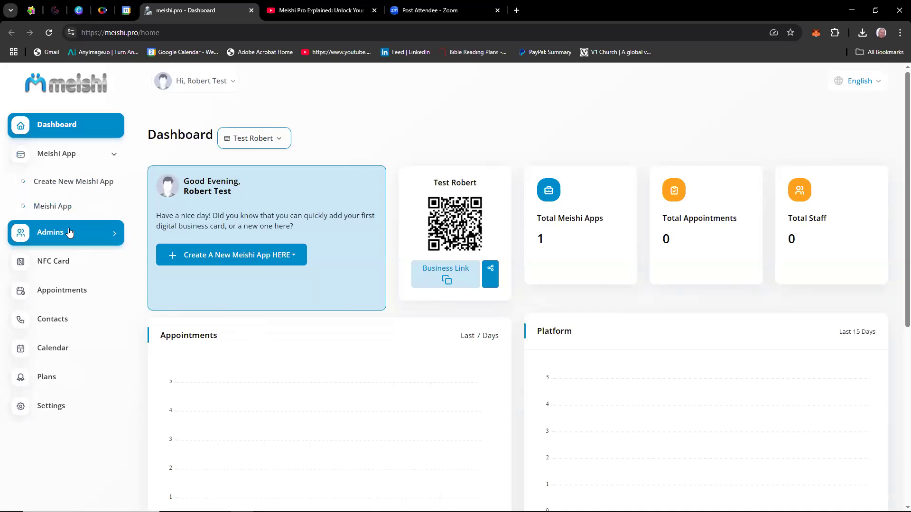
left_click(70, 232)
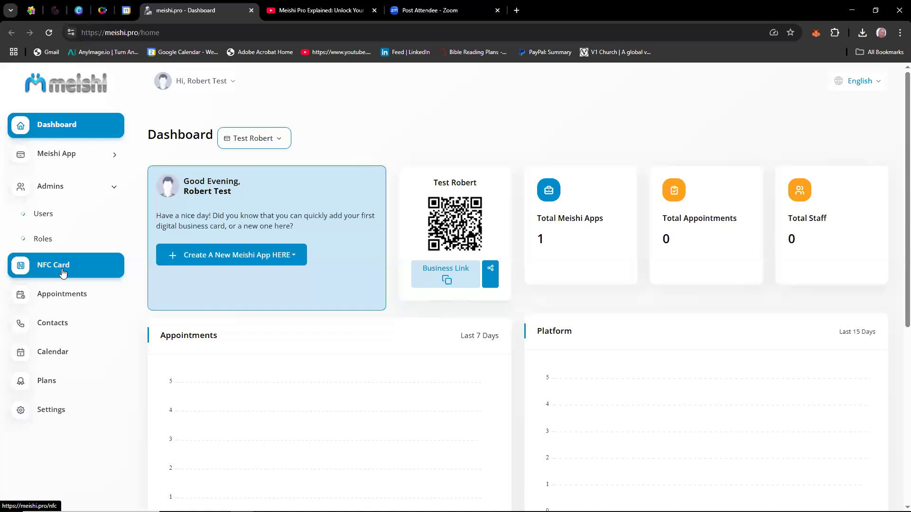
left_click(62, 297)
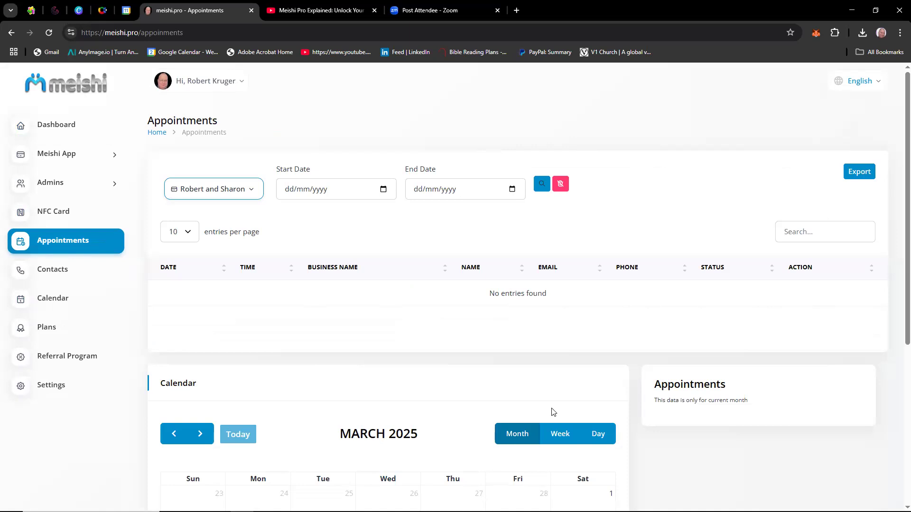
scroll(548, 408, "down", 3)
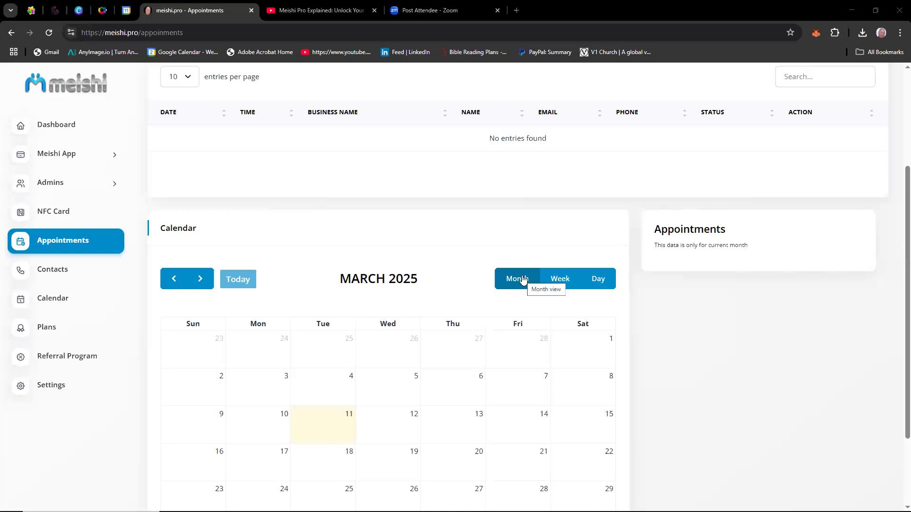
left_click(74, 302)
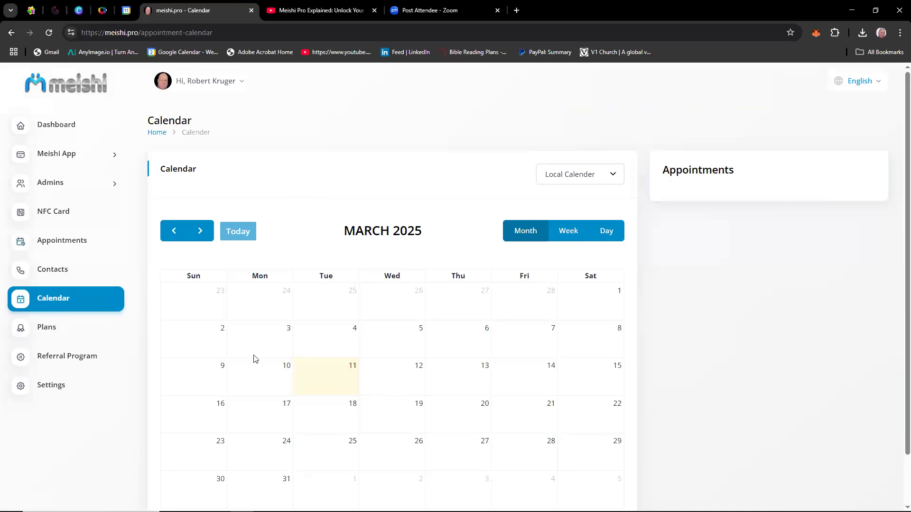
Compare the subscription plans from Free Plan to Enterprise Gold, and view the site settings.
left_click(84, 334)
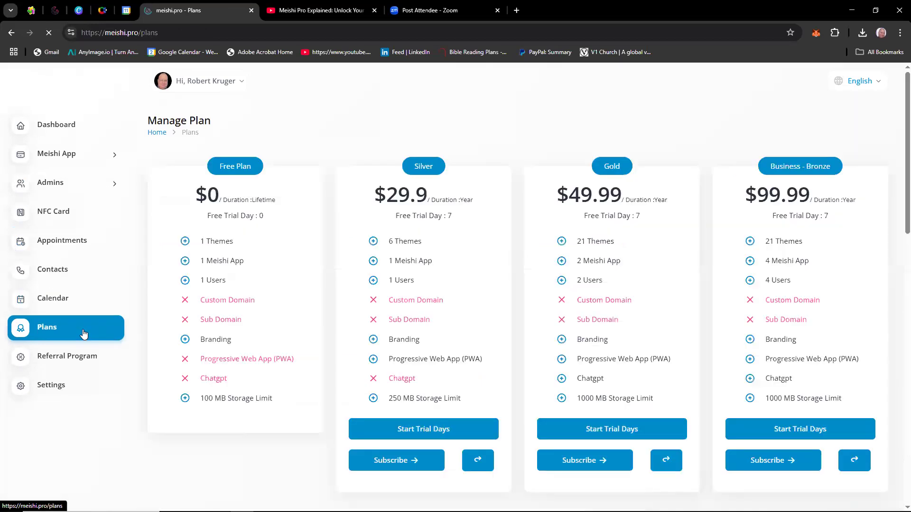
scroll(736, 309, "down", 4)
scroll(737, 309, "up", 3)
scroll(736, 309, "down", 1)
scroll(737, 310, "down", 4)
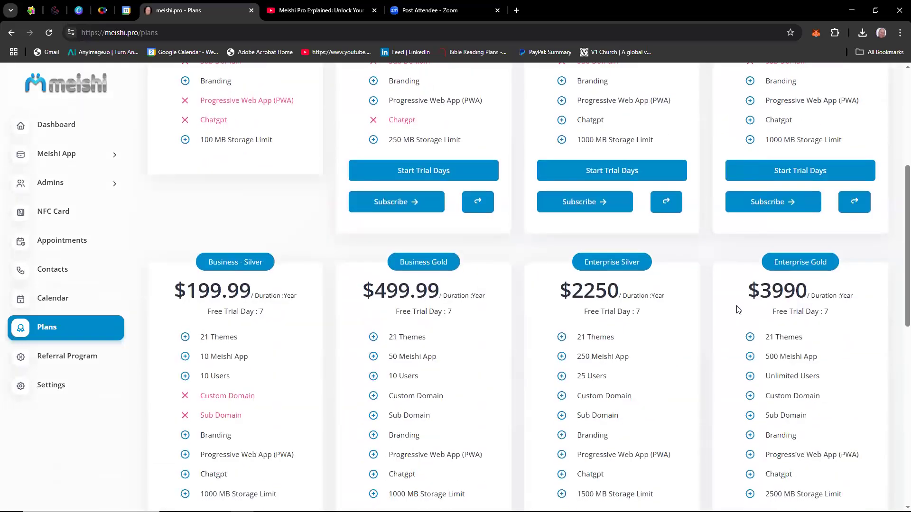
scroll(738, 310, "up", 4)
scroll(740, 313, "down", 3)
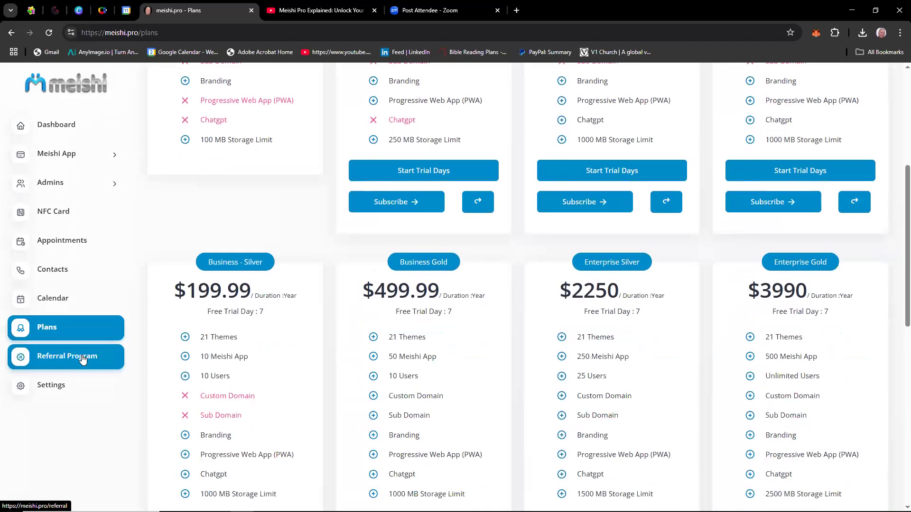
left_click(55, 383)
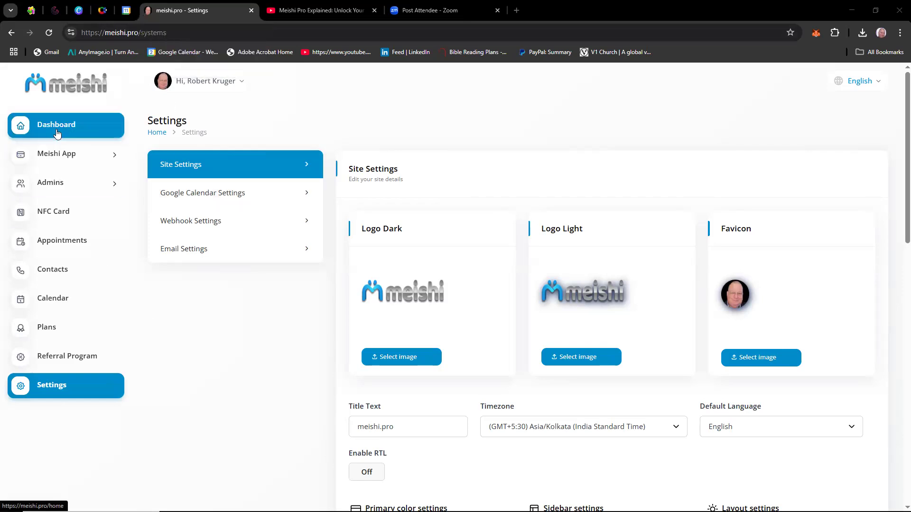
Start creating a new Meishi App and name it "Test" followed by the owner's first name.
left_click(75, 161)
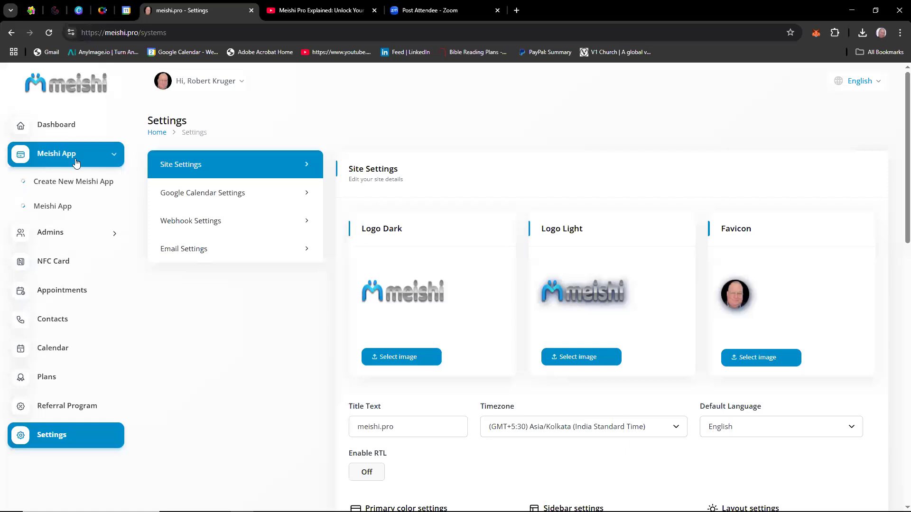
left_click(82, 186)
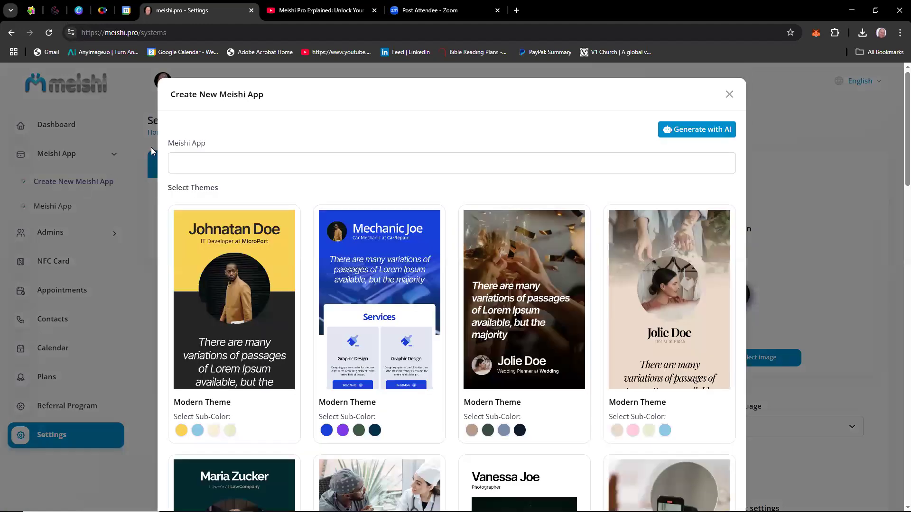
left_click(242, 160)
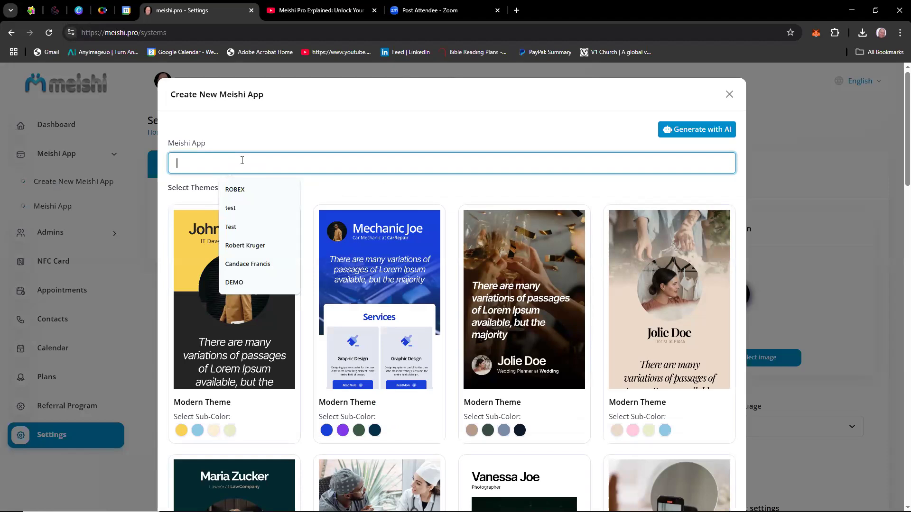
type("Tes")
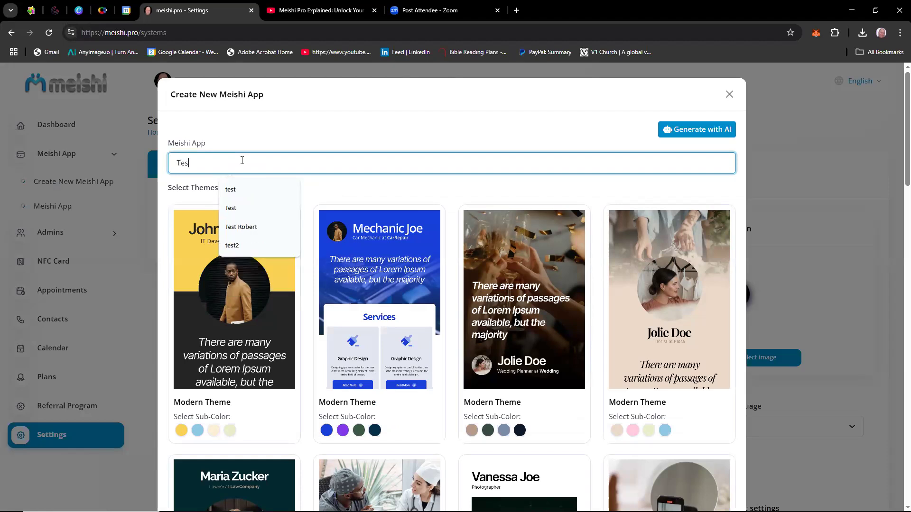
type("t Robert")
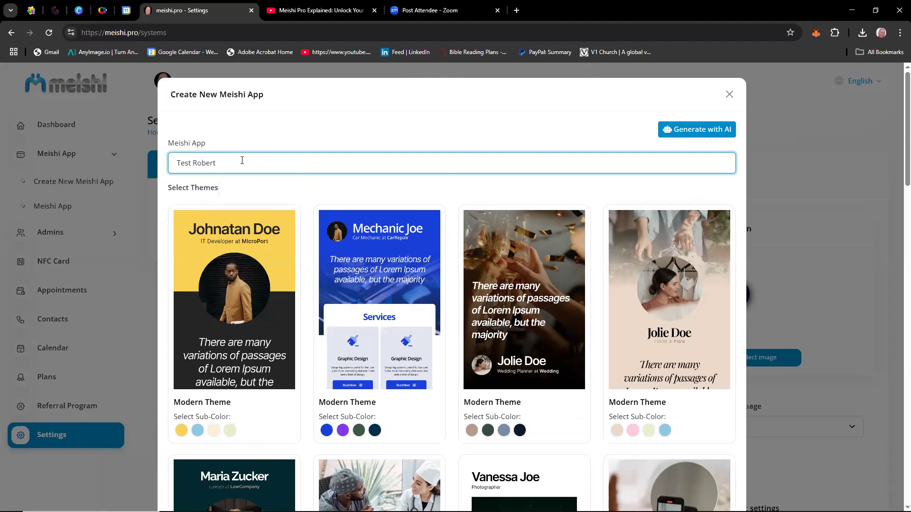
Choose the black sub-color of the Modern Theme with the building banner and centered round portrait, and create the app.
scroll(490, 315, "down", 4)
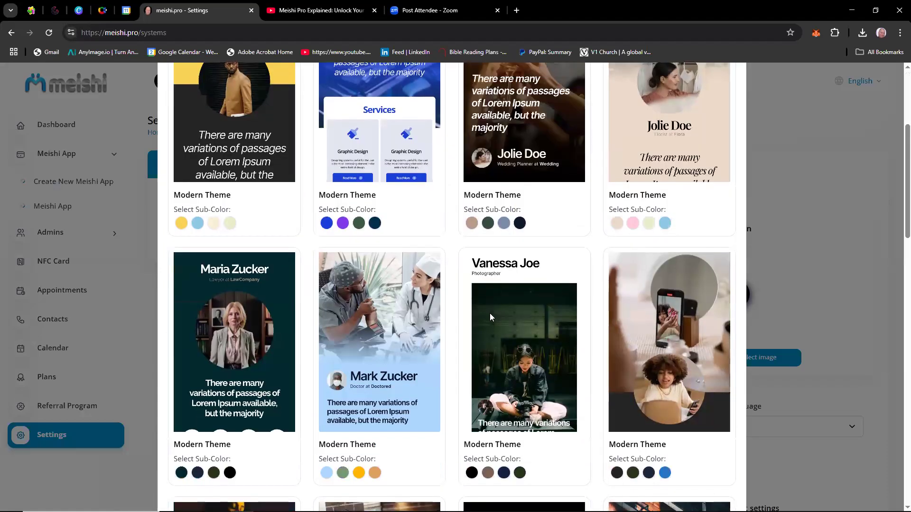
scroll(490, 314, "down", 10)
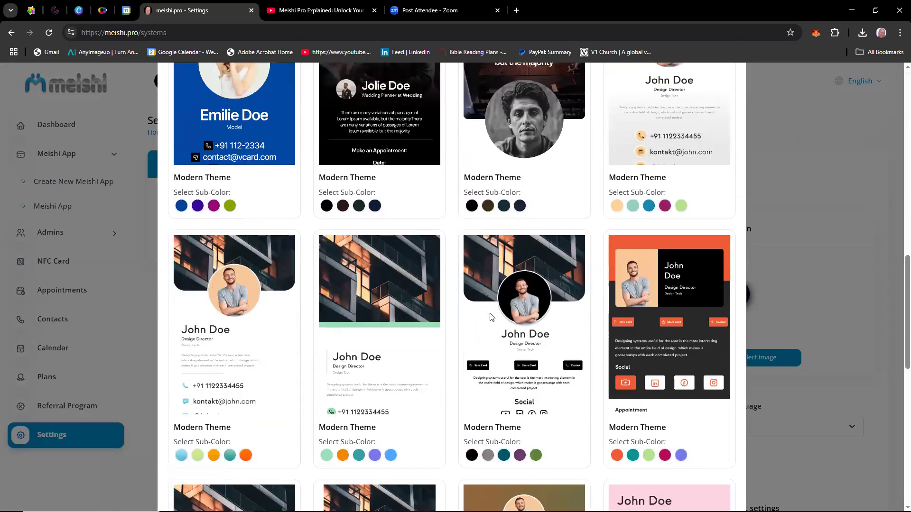
scroll(490, 316, "down", 1)
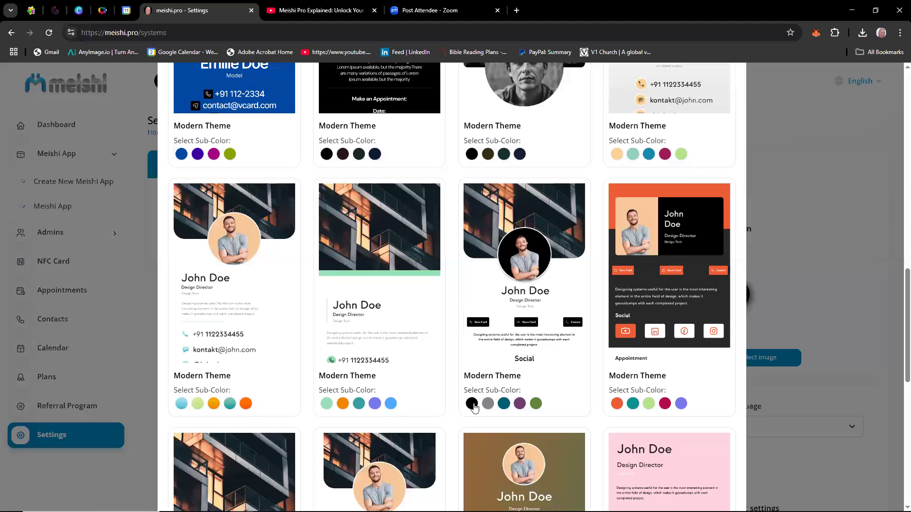
left_click(472, 404)
scroll(666, 403, "down", 8)
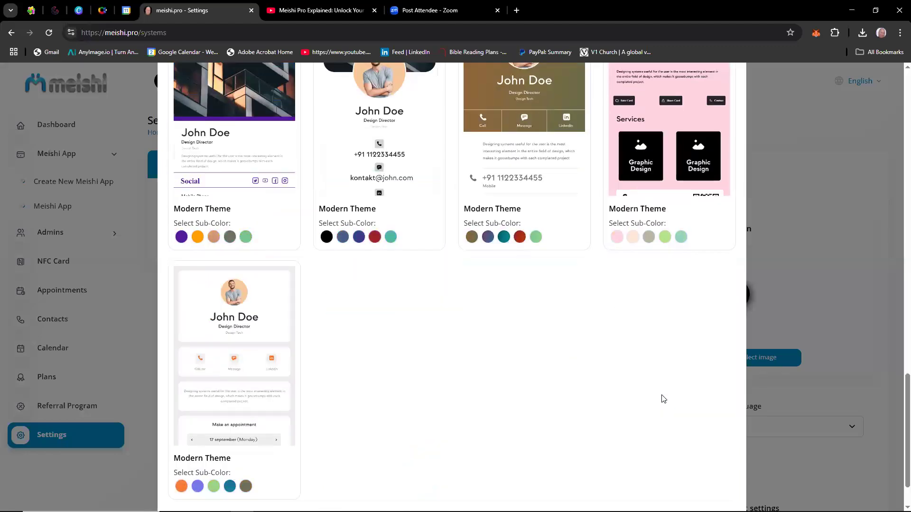
scroll(661, 398, "down", 1)
left_click(698, 466)
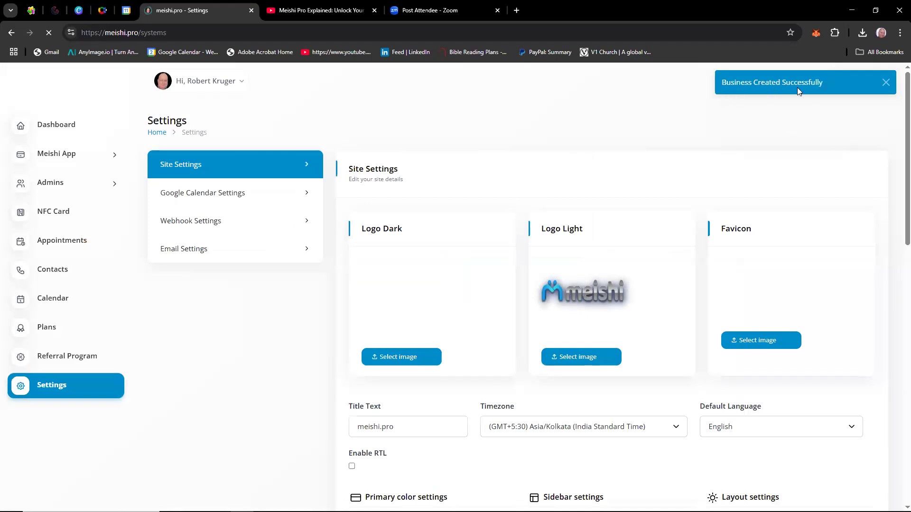
Open the newly created test business from the list of Meishi Apps for editing.
left_click(57, 154)
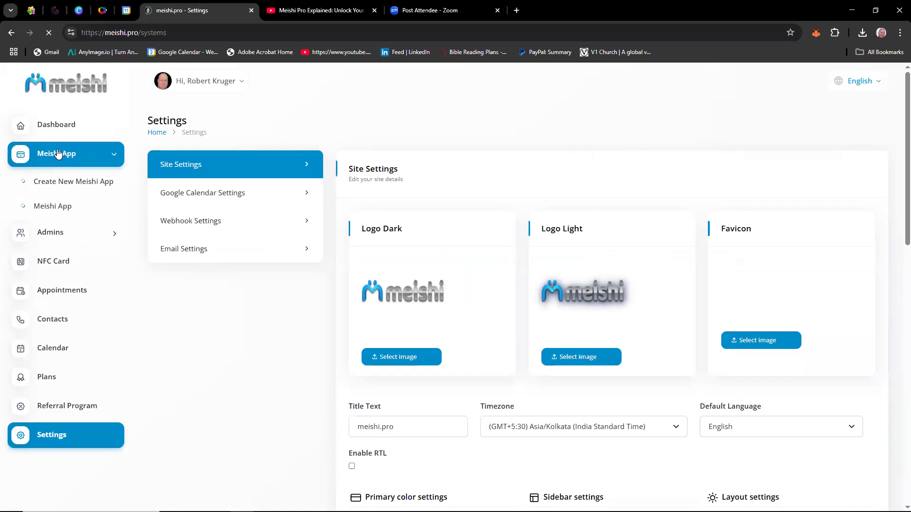
left_click(55, 208)
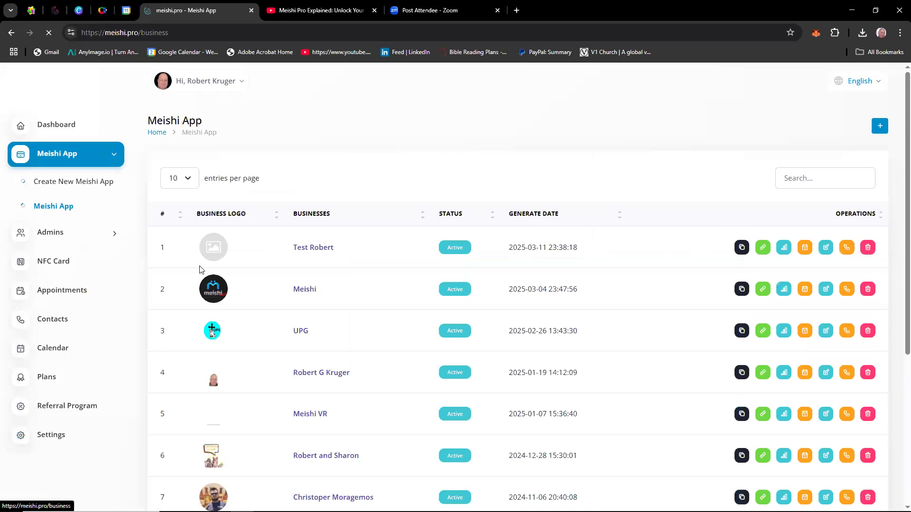
scroll(335, 270, "down", 3)
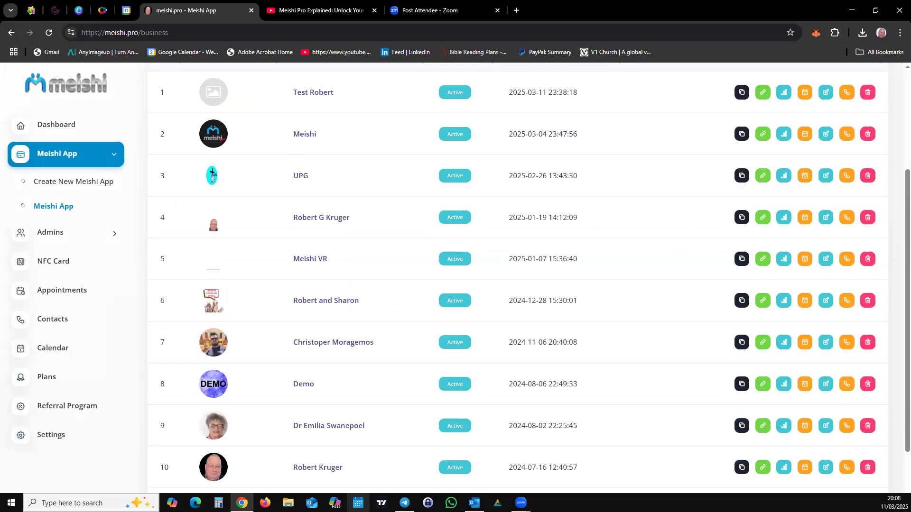
scroll(313, 434, "up", 2)
scroll(313, 434, "up", 1)
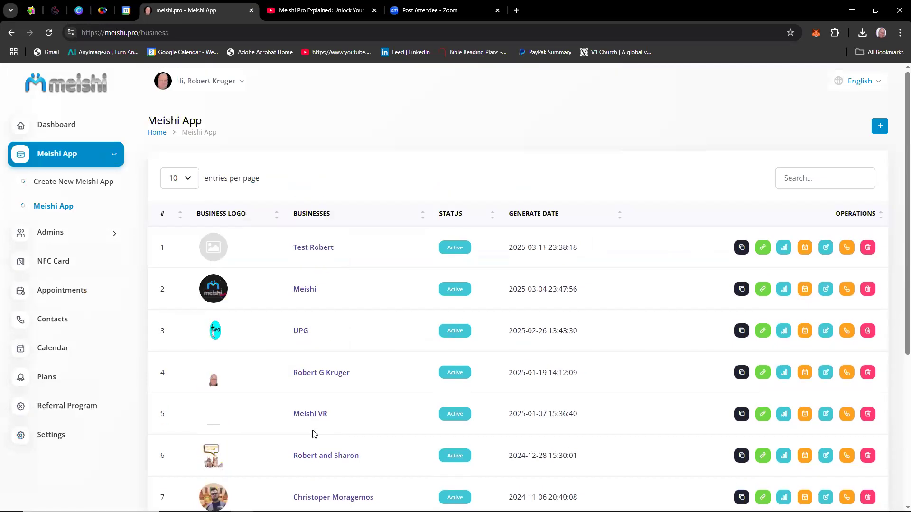
left_click(315, 251)
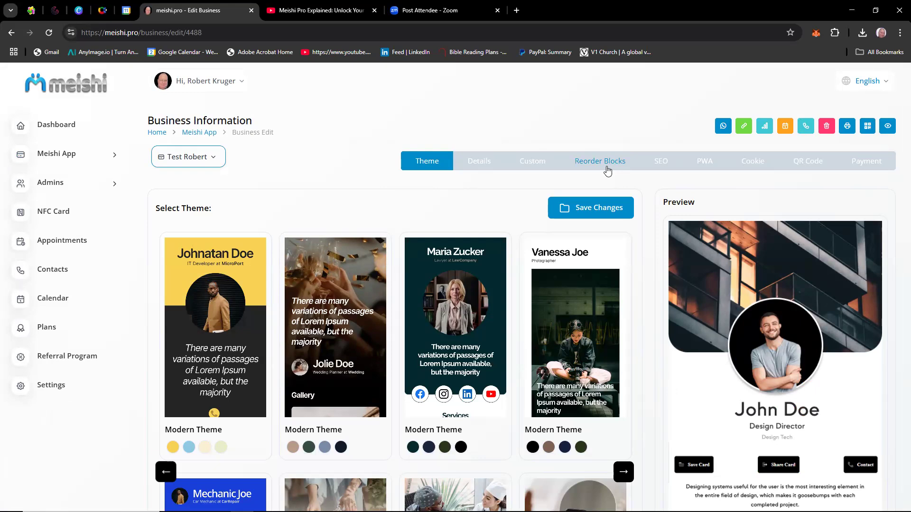
Upload the round portrait PNG from the AA folder as the logo in the business details.
left_click(474, 164)
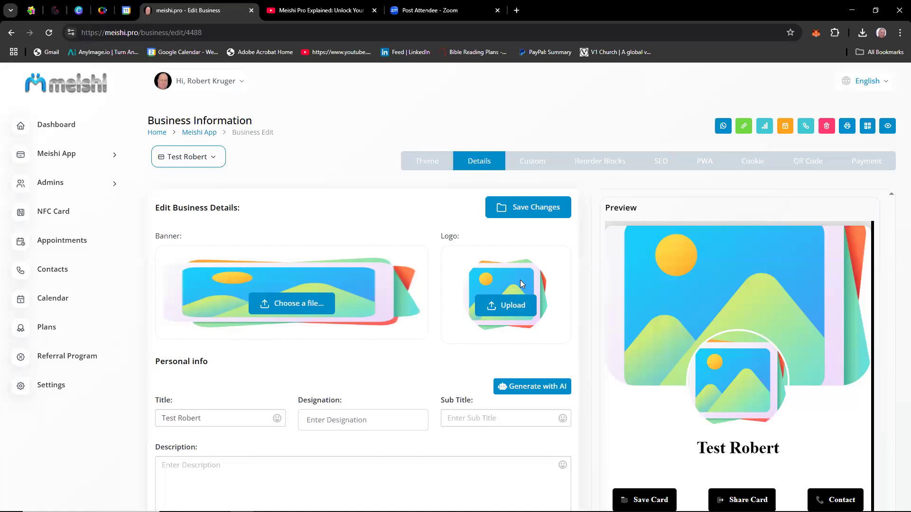
scroll(521, 283, "down", 2)
scroll(521, 283, "down", 8)
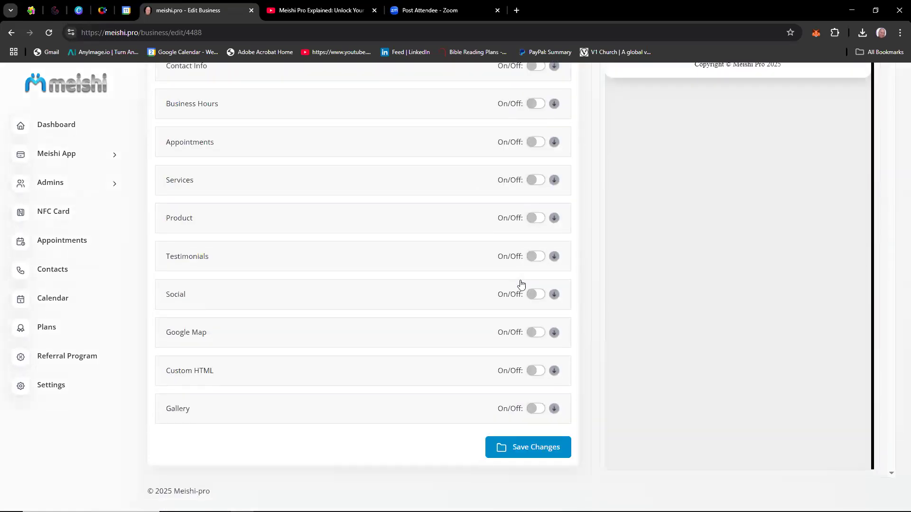
scroll(521, 284, "up", 10)
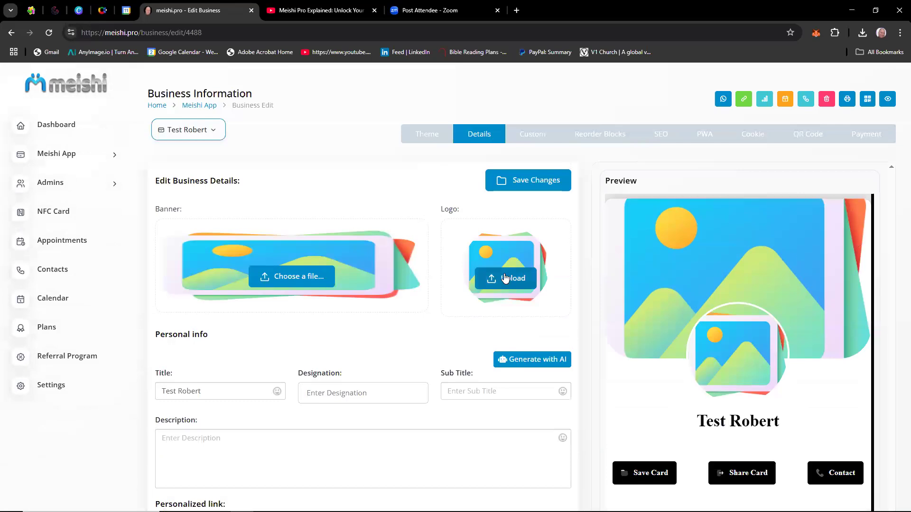
left_click(507, 280)
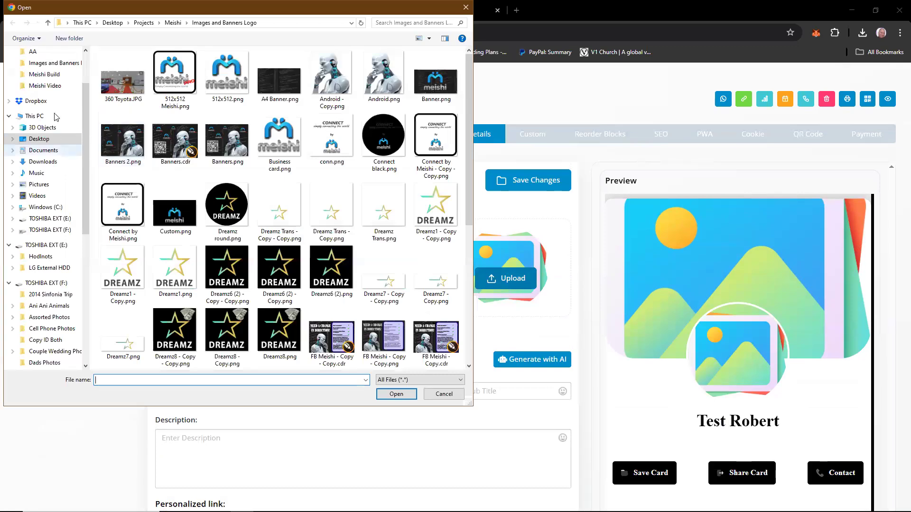
left_click(33, 52)
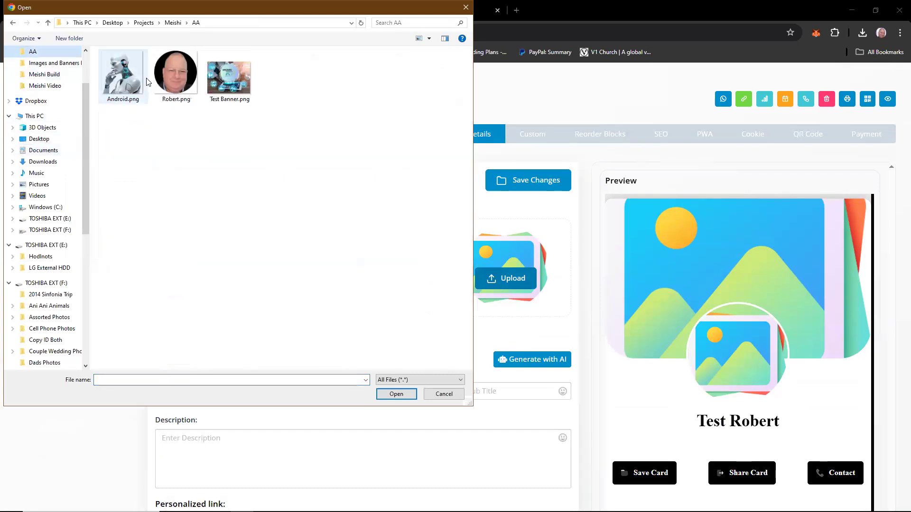
double_click(167, 83)
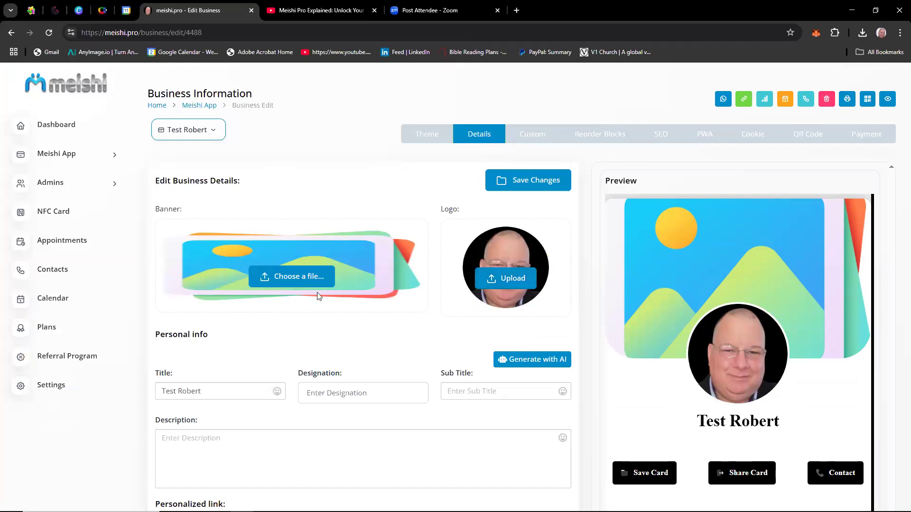
Set Test Banner.png as the business banner and save the changes.
left_click(291, 276)
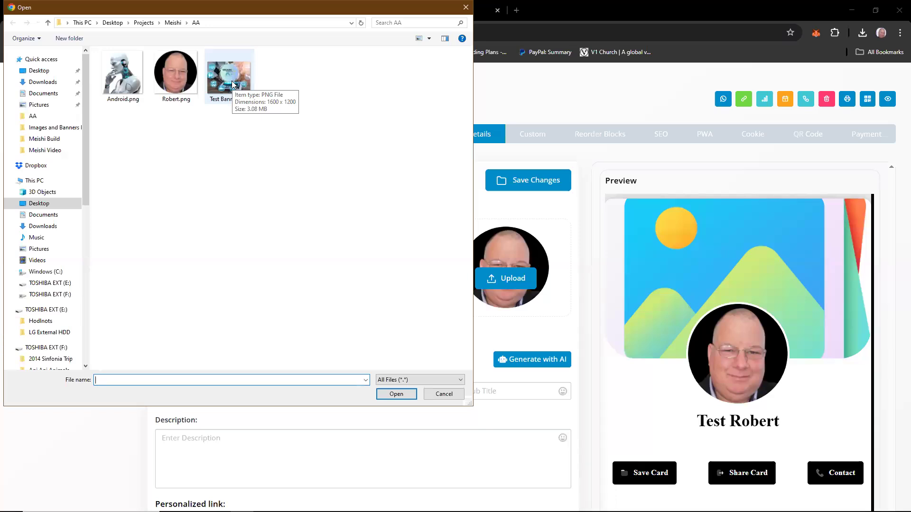
left_click(232, 83)
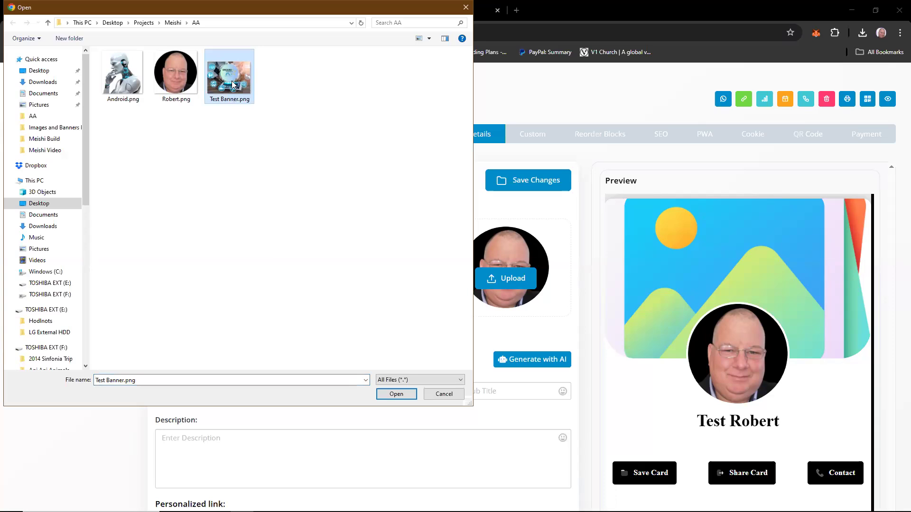
double_click(232, 82)
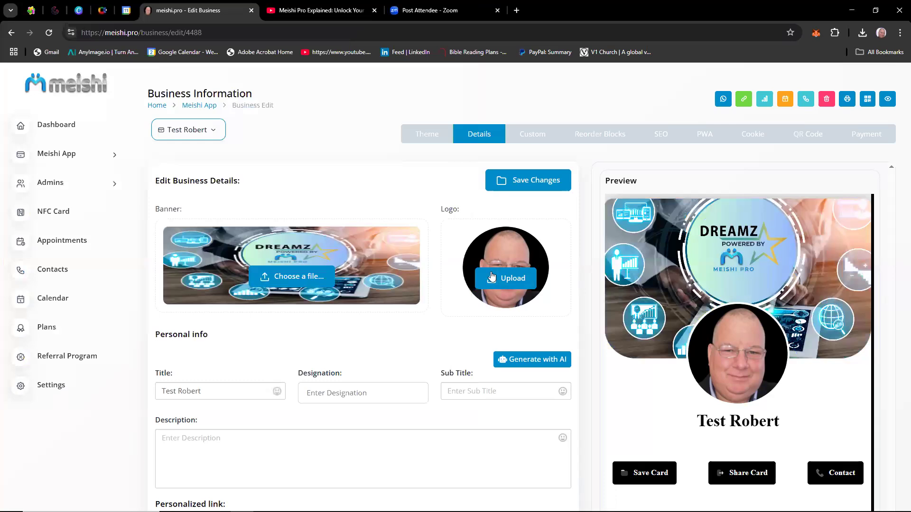
left_click(530, 182)
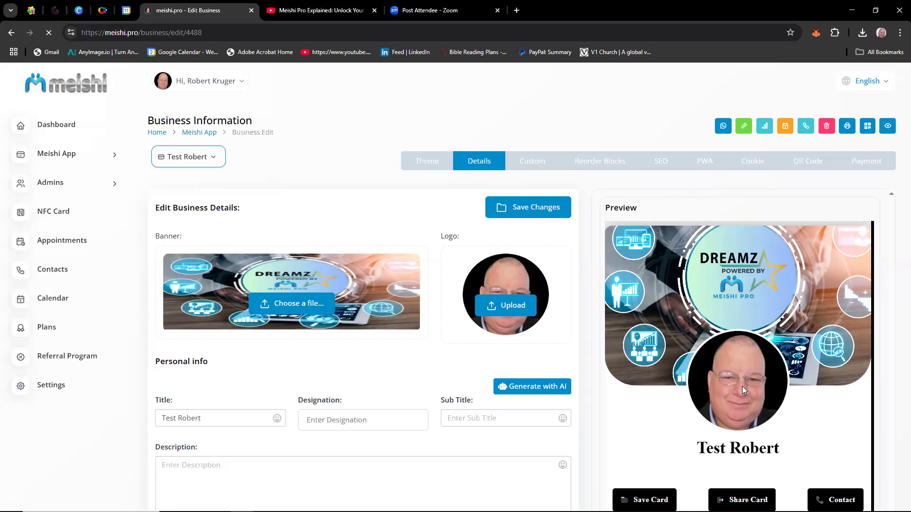
scroll(742, 387, "down", 2)
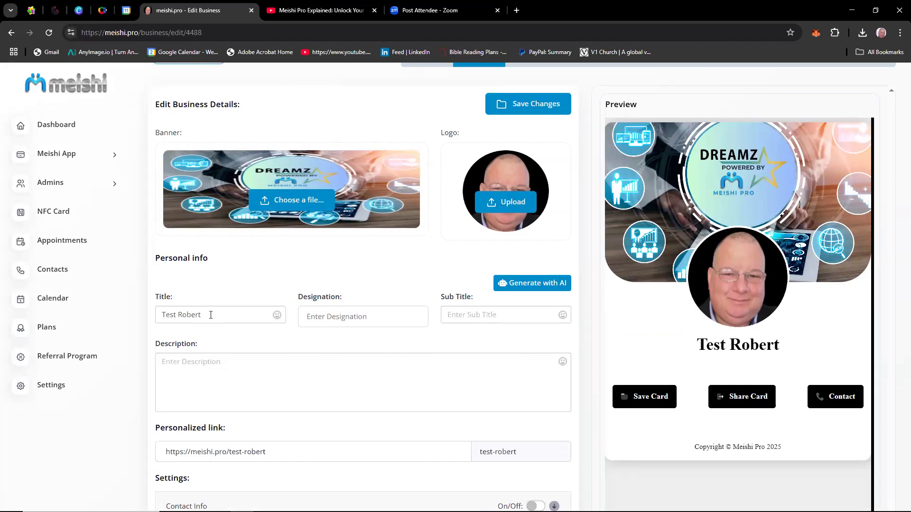
Replace the business title in the personal info with Meishi.
left_click(210, 316)
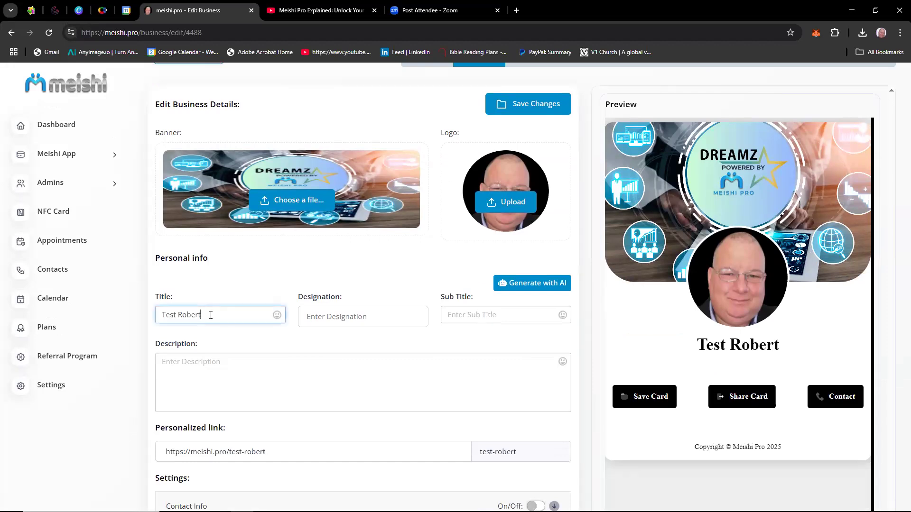
key("BackSpace")
key("BackSpace")
key("BackSpace")
key("BackSpace")
key("BackSpace")
key("BackSpace")
key("BackSpace")
key("BackSpace")
key("BackSpace")
key("BackSpace")
key("BackSpace")
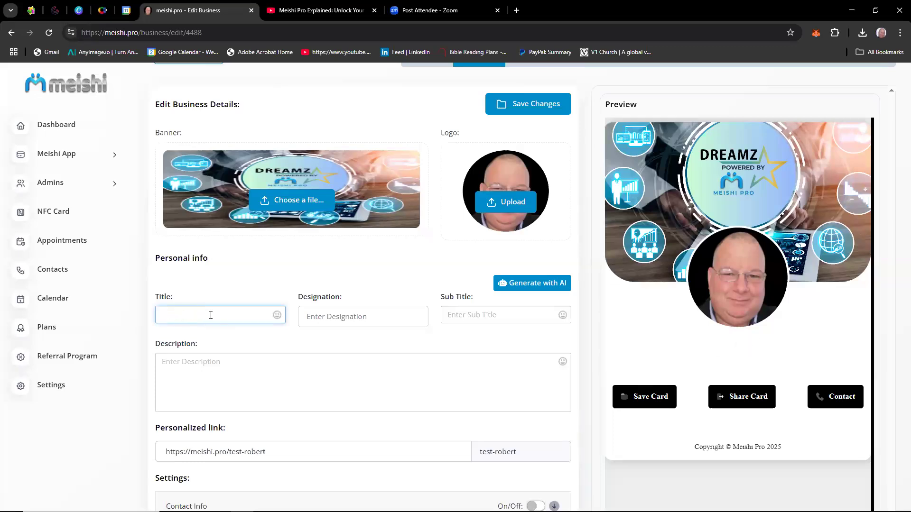
type("Meishi")
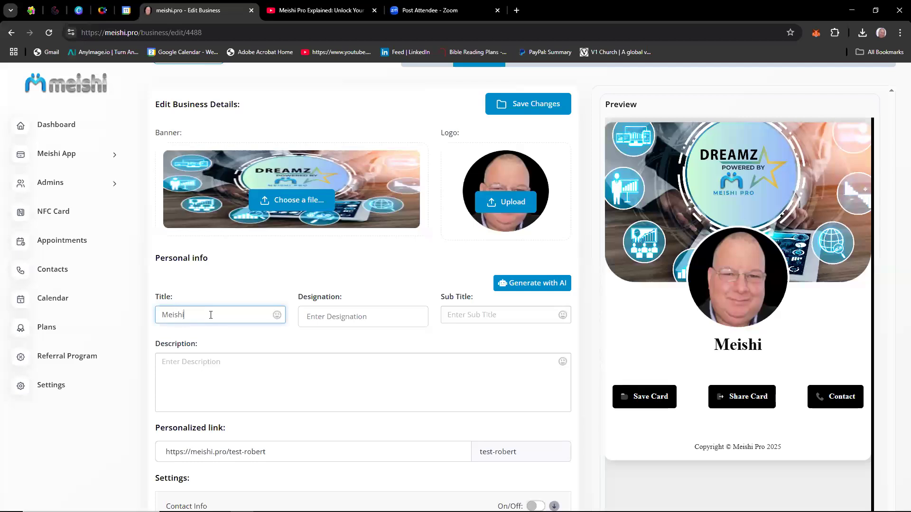
Set the designation in the personal info to Builder.
left_click(372, 316)
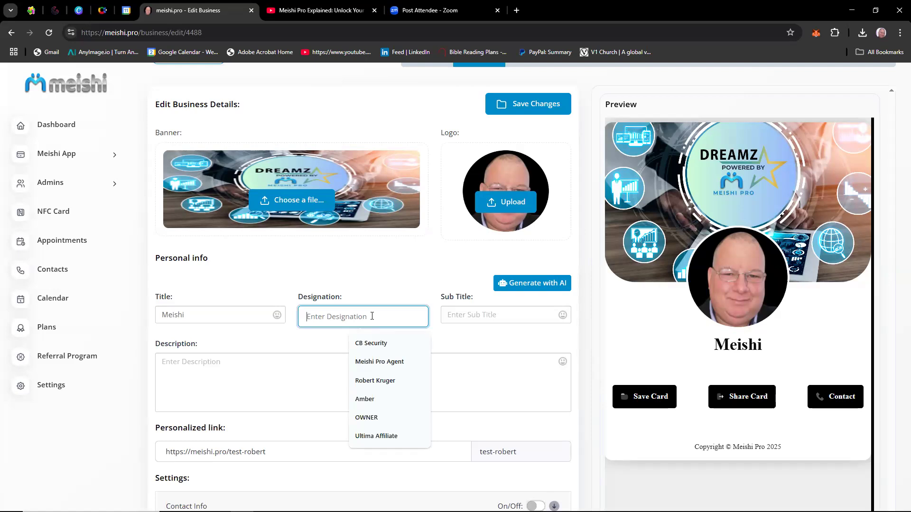
type("Bu")
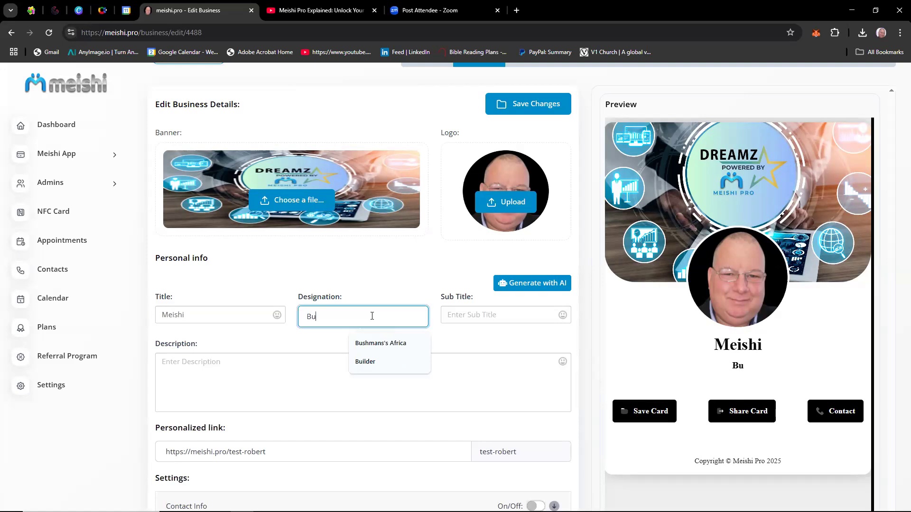
type("il")
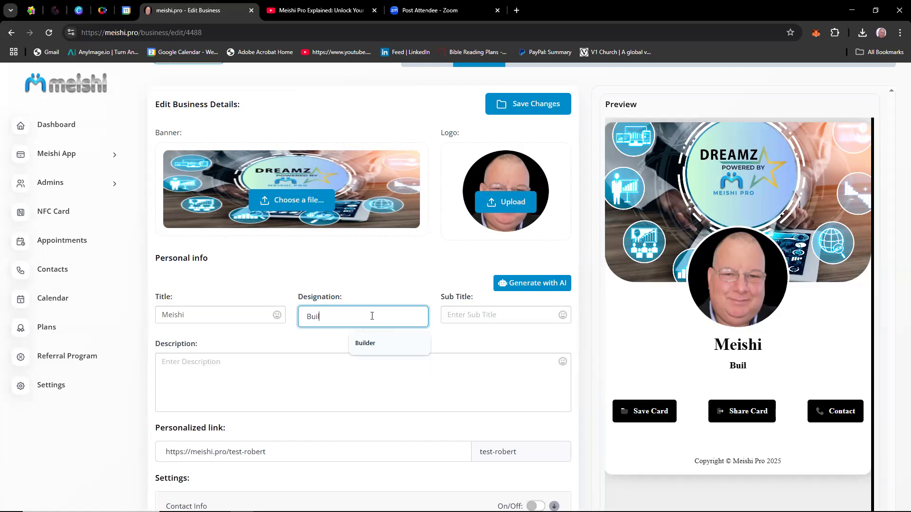
type("ber")
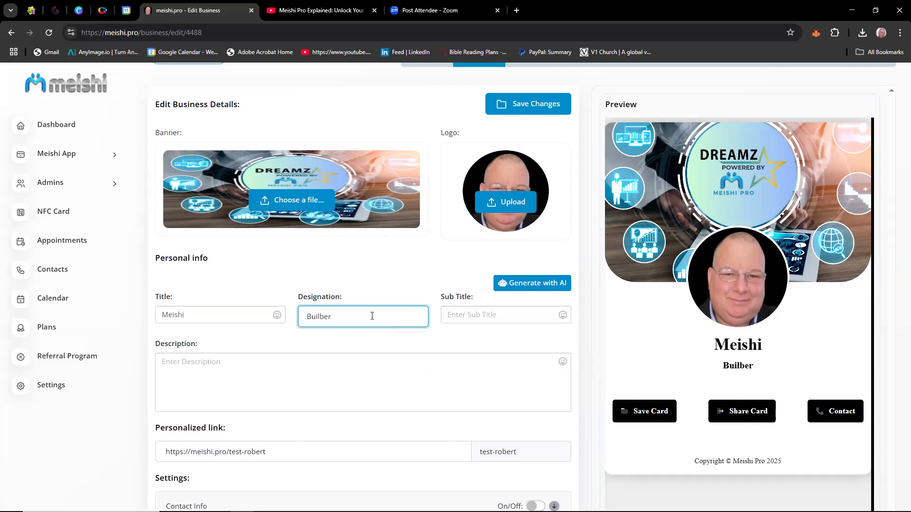
key("BackSpace")
key("BackSpace")
key("BackSpace")
type("der")
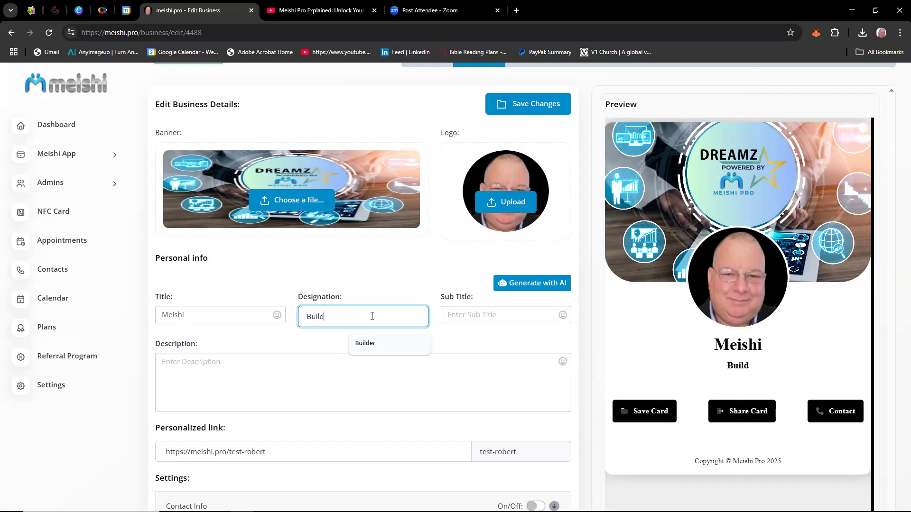
Enter the owner's first name as the sub title and save the business details.
left_click(498, 311)
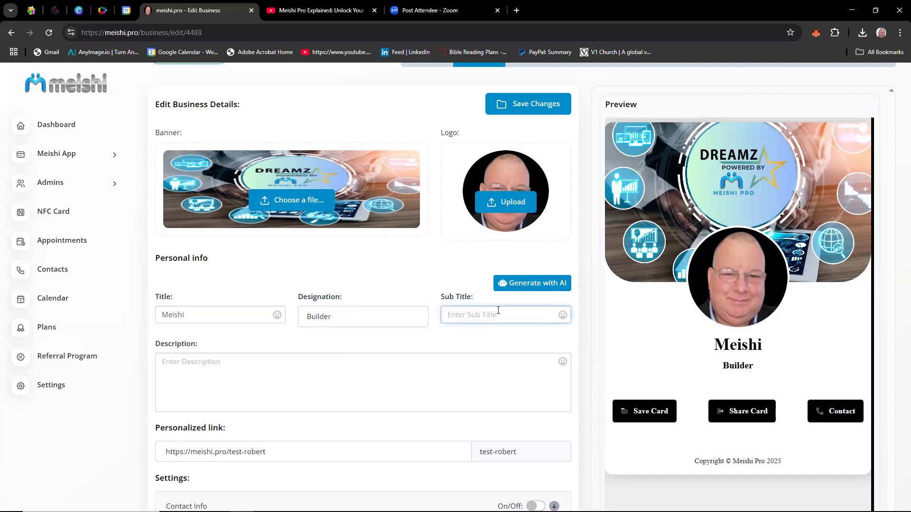
type("Robert")
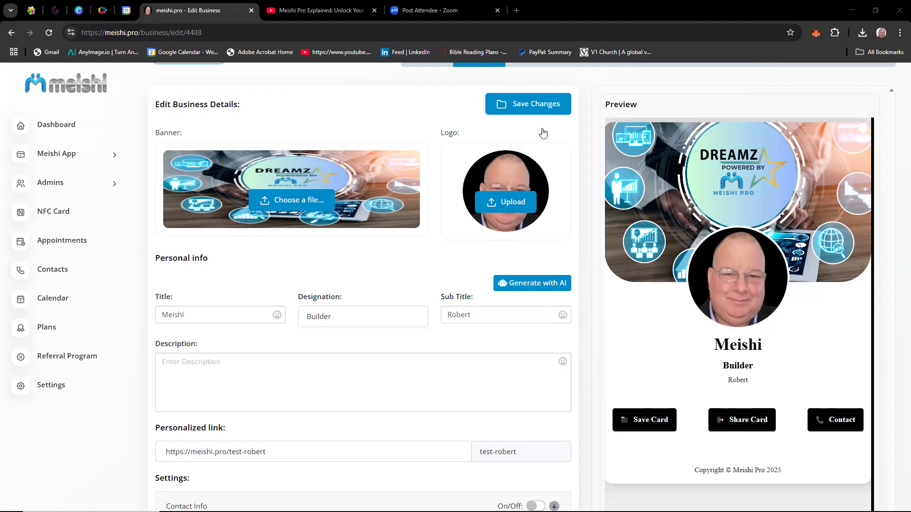
left_click(541, 106)
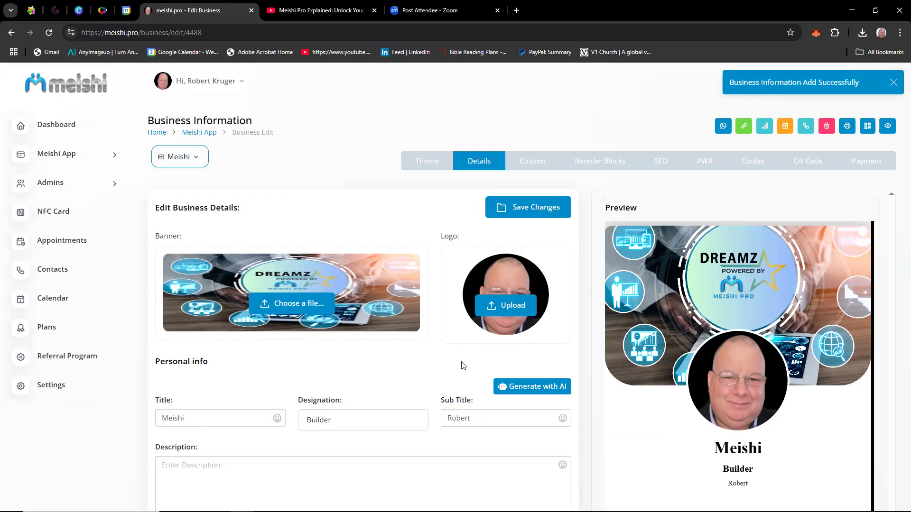
Examine the description, personalized link and optional settings sections of the business details.
scroll(464, 365, "down", 1)
scroll(461, 363, "down", 2)
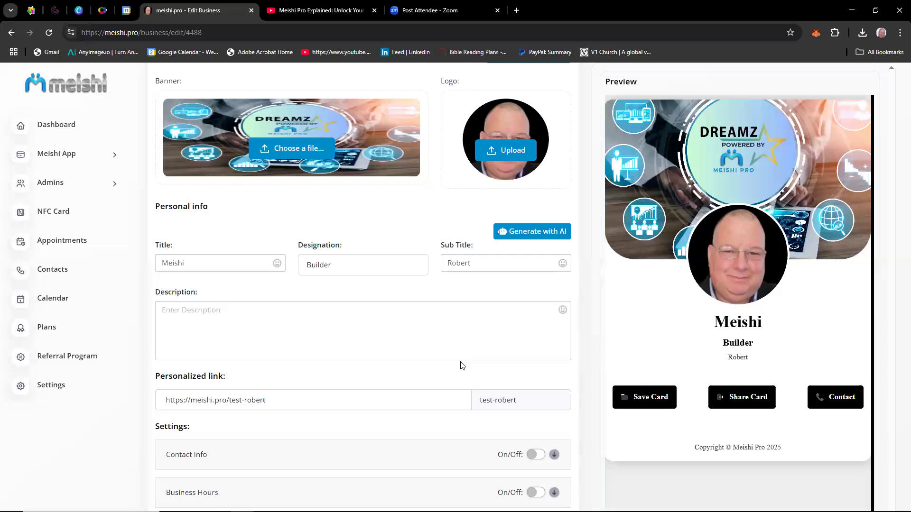
left_click(285, 324)
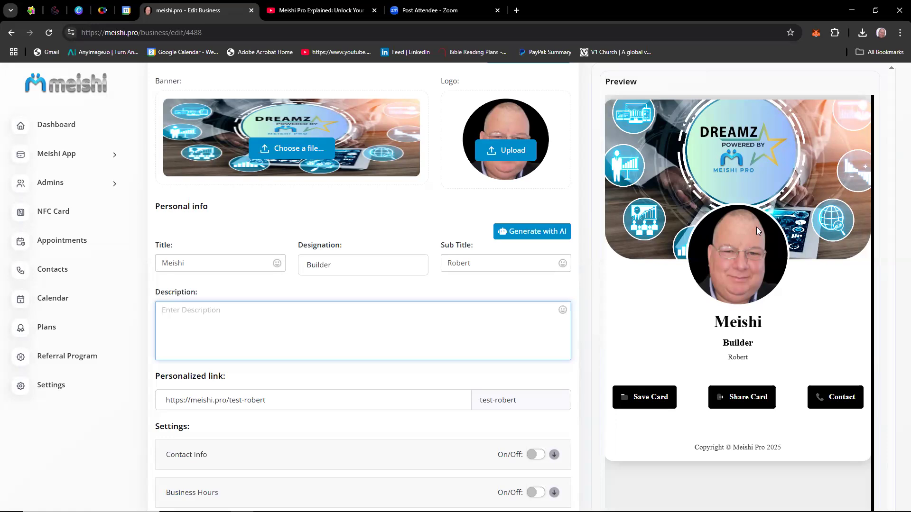
scroll(756, 227, "down", 3)
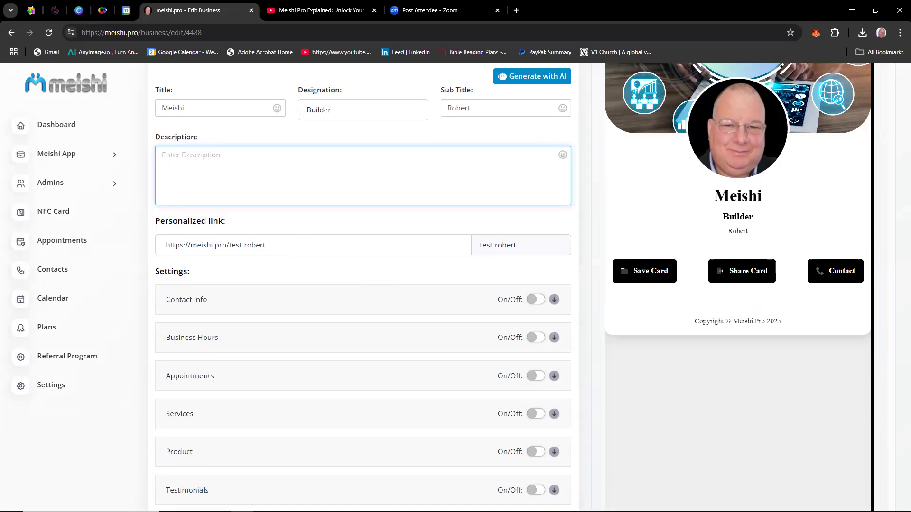
scroll(301, 245, "down", 5)
scroll(301, 247, "up", 5)
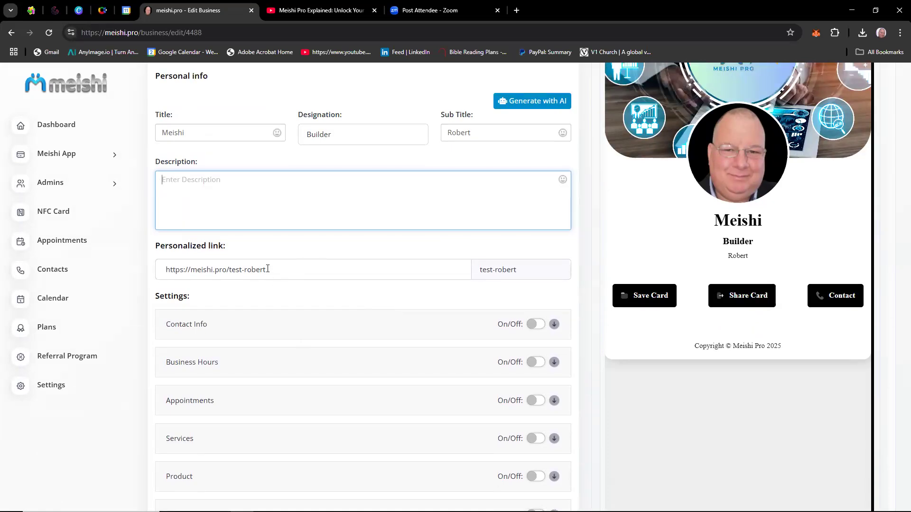
scroll(267, 269, "up", 5)
scroll(267, 272, "down", 3)
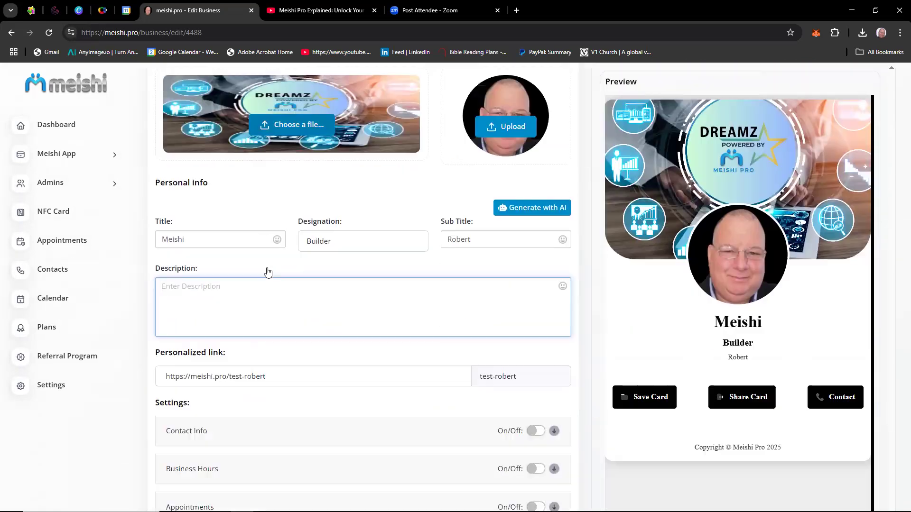
scroll(267, 271, "down", 1)
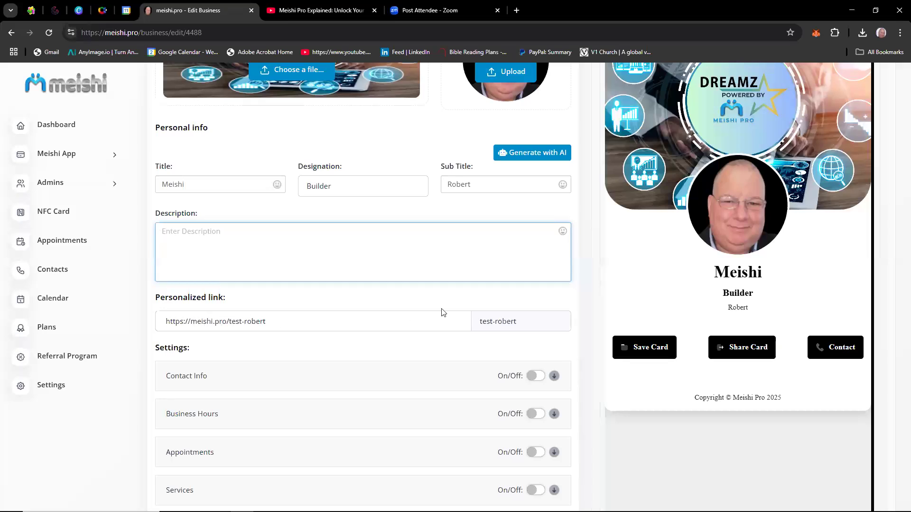
Remove the "test-" prefix from the personalized link and save the changes.
left_click(532, 321)
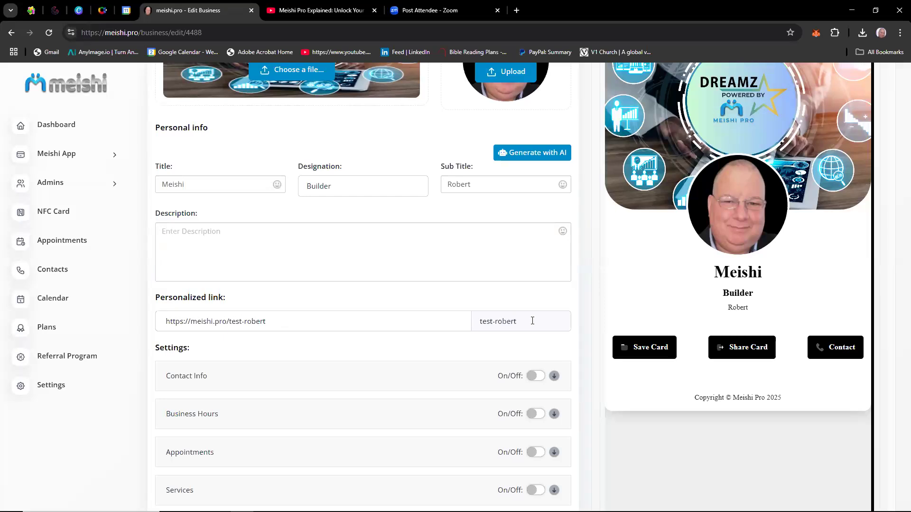
left_click(495, 321)
key("BackSpace")
key("BackSpace")
key("BackSpace")
key("BackSpace")
key("BackSpace")
scroll(492, 356, "up", 5)
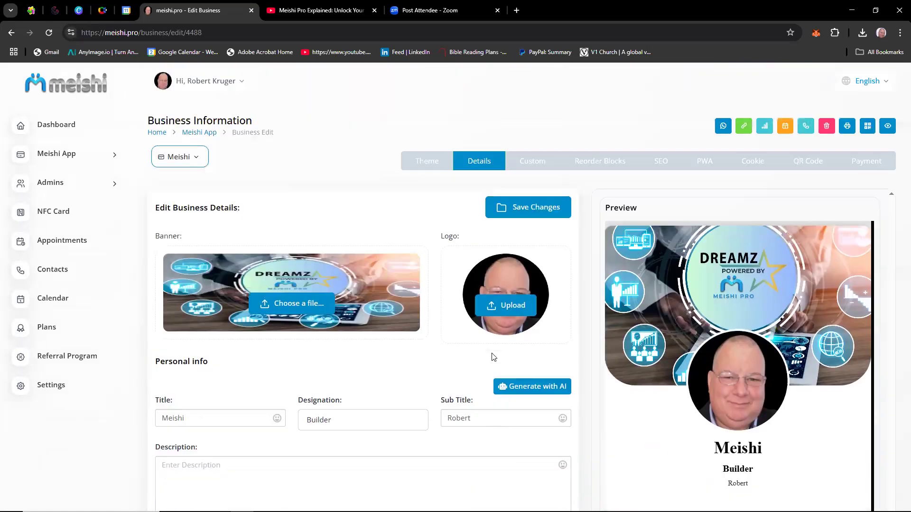
left_click(524, 218)
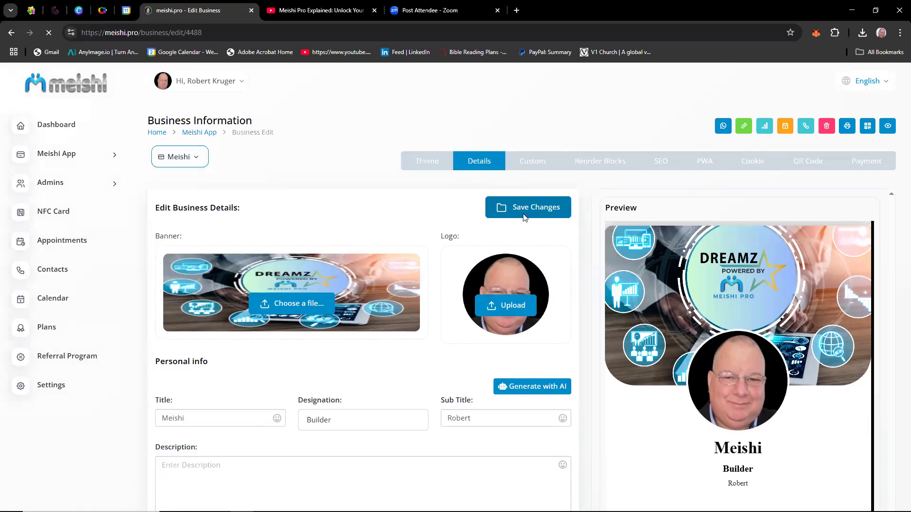
Turn on Contact Info and add a Phone contact filled with the owner's phone number.
scroll(513, 249, "down", 4)
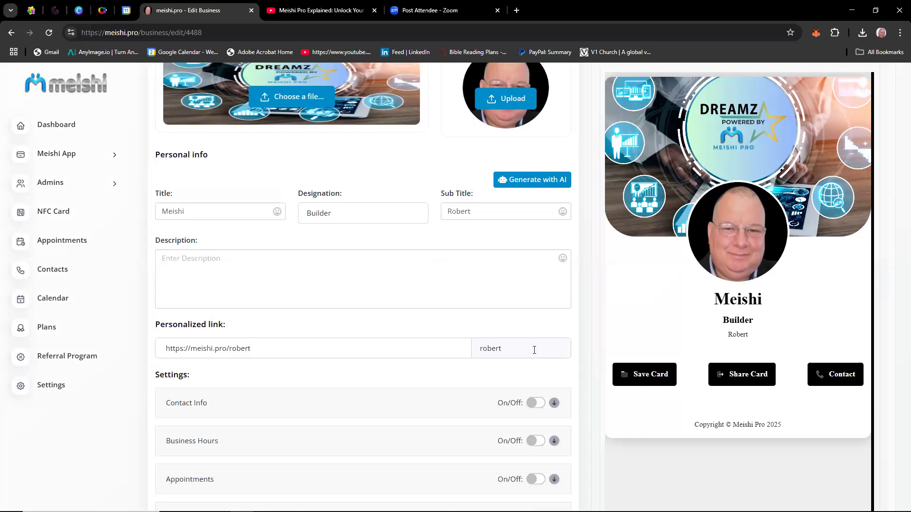
scroll(535, 350, "down", 2)
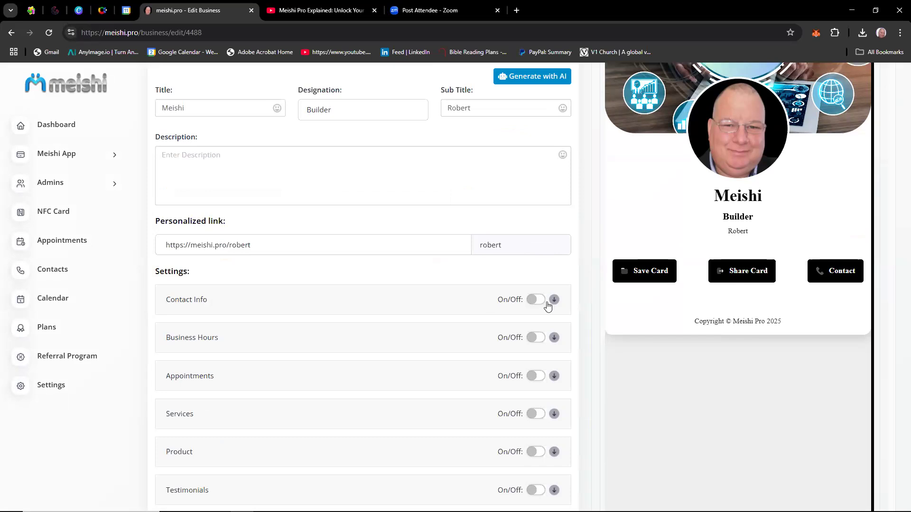
left_click(539, 300)
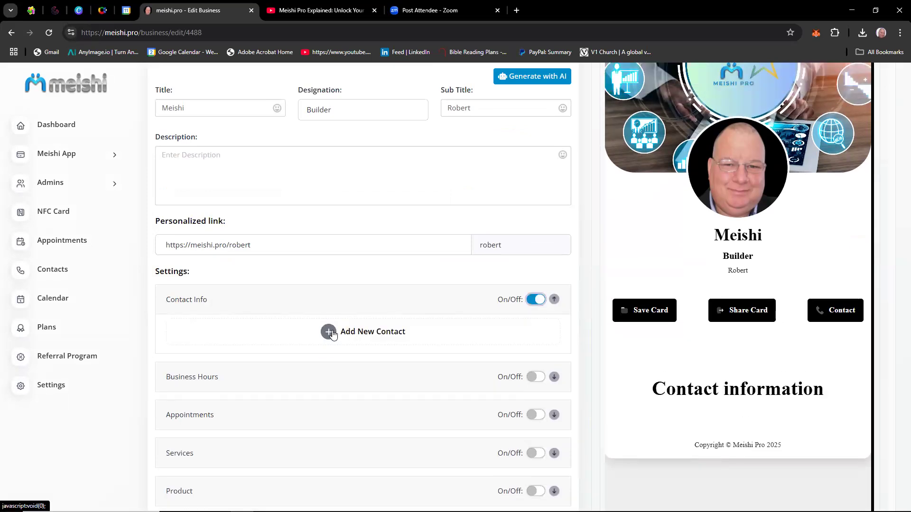
left_click(334, 333)
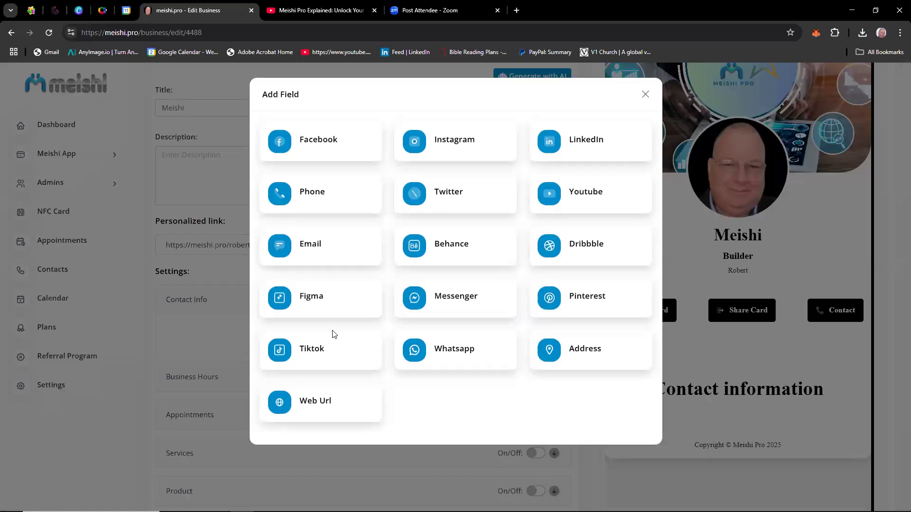
left_click(319, 201)
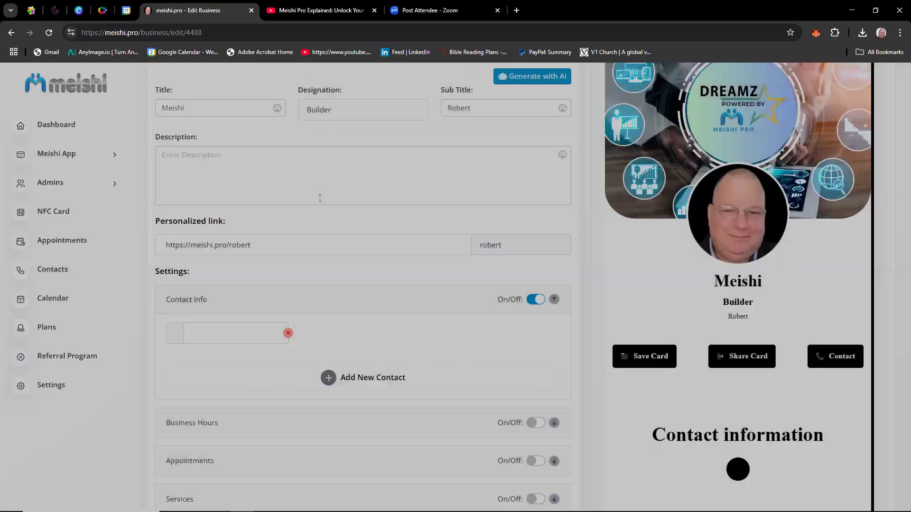
left_click(229, 333)
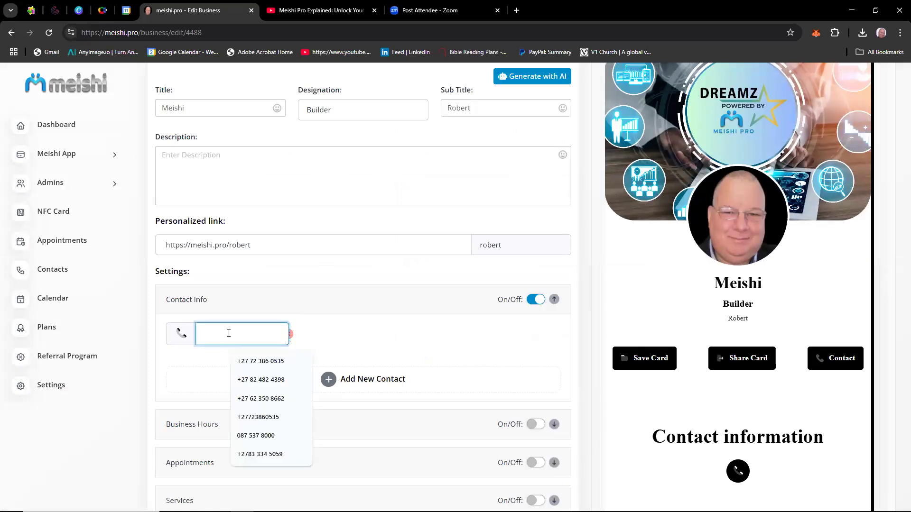
left_click(264, 363)
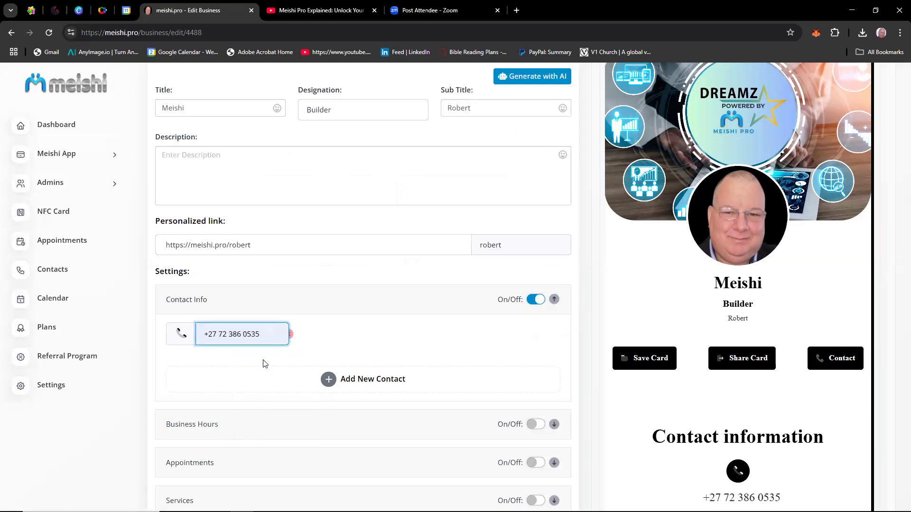
Add a Whatsapp contact filled with the owner's mobile number.
left_click(332, 382)
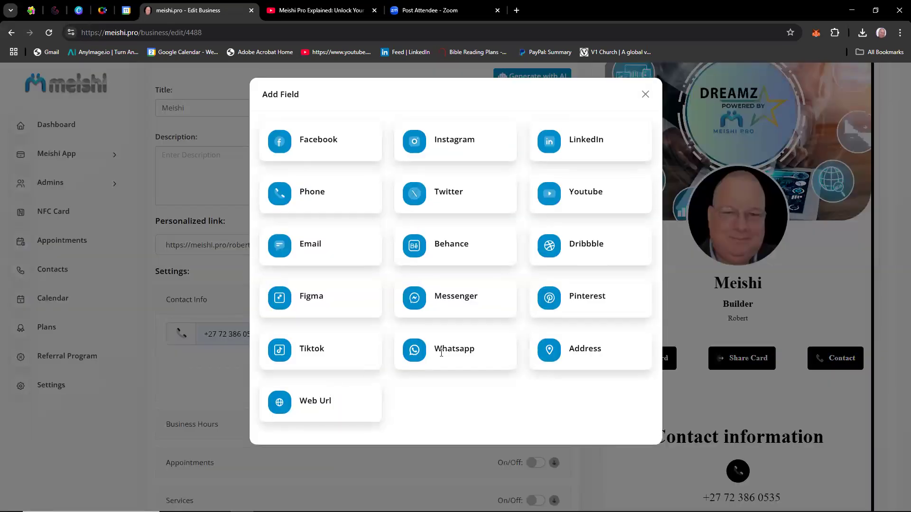
left_click(451, 353)
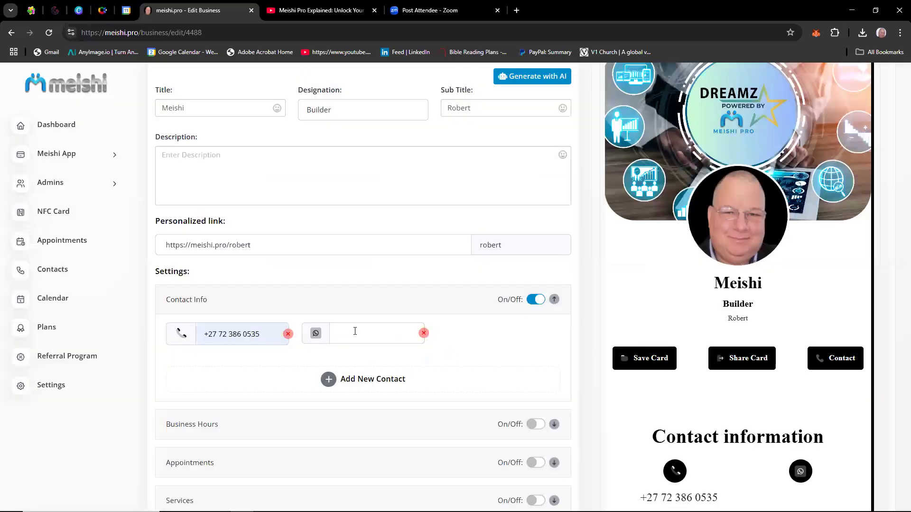
left_click(354, 331)
left_click(396, 359)
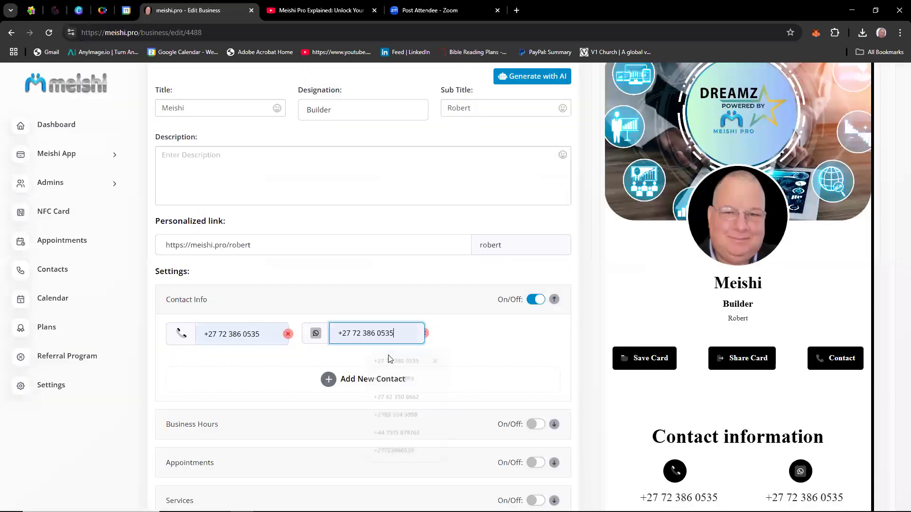
Add an Email contact filled with the owner's e-mail address.
left_click(327, 380)
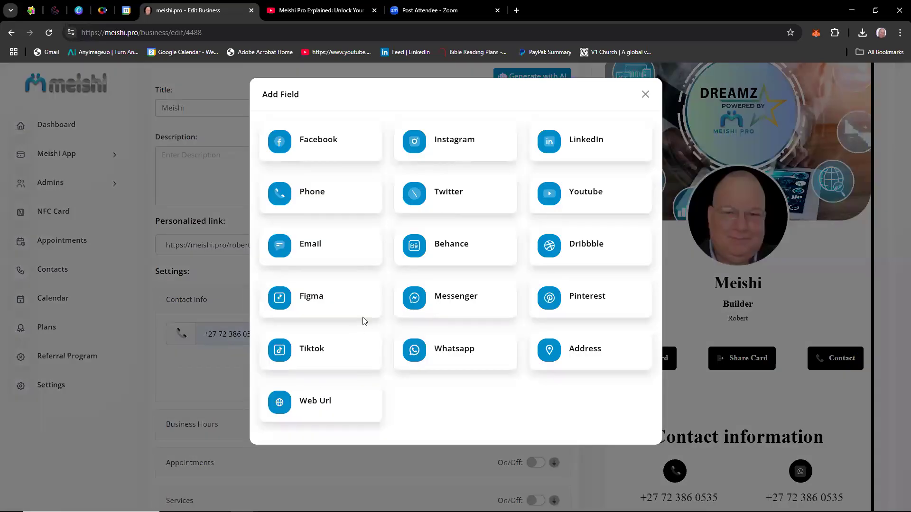
left_click(320, 247)
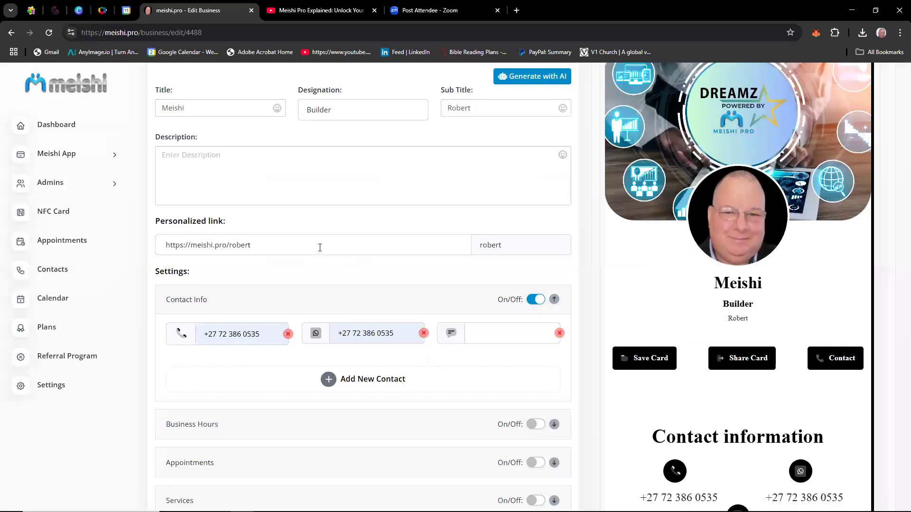
left_click(505, 334)
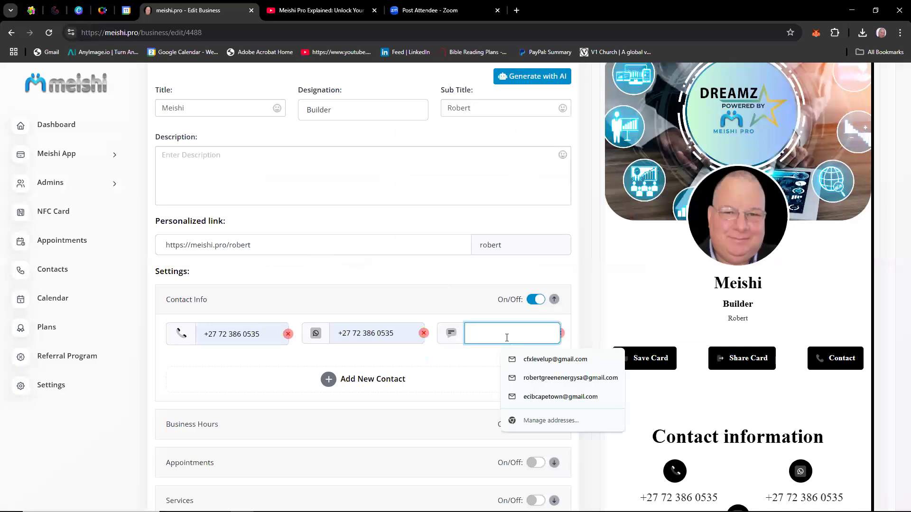
left_click(538, 380)
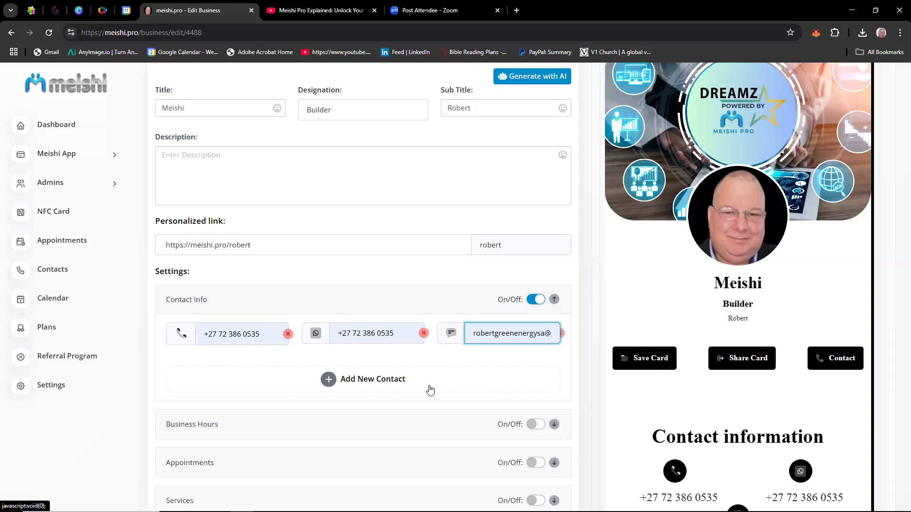
scroll(429, 390, "up", 5)
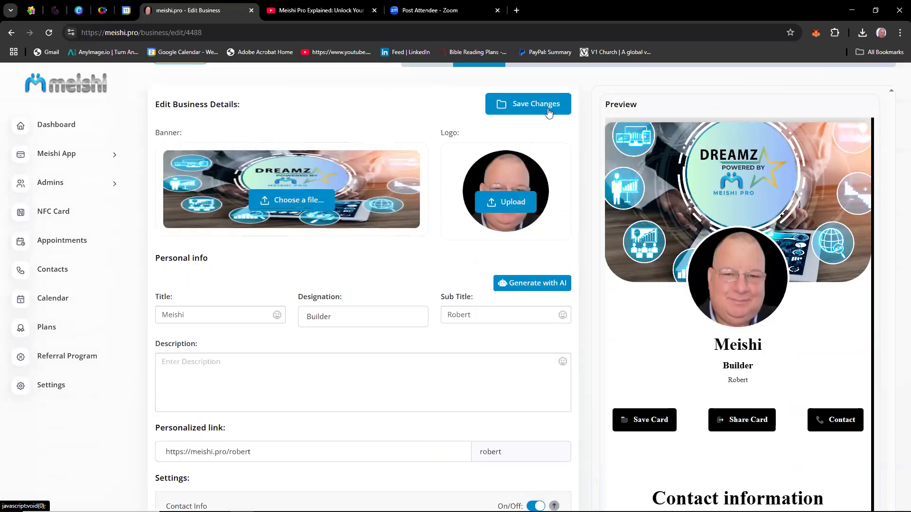
Save the contact detail changes and turn on the Business Hours section.
left_click(538, 112)
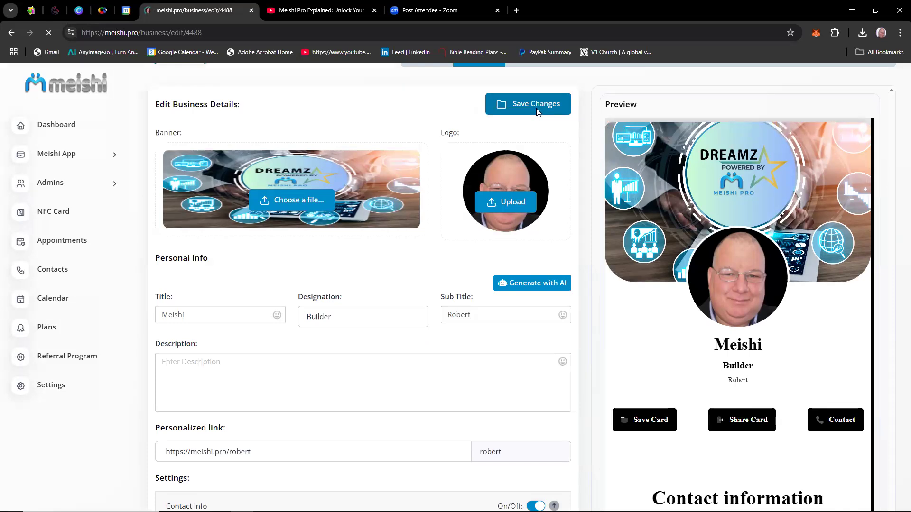
scroll(602, 248, "down", 8)
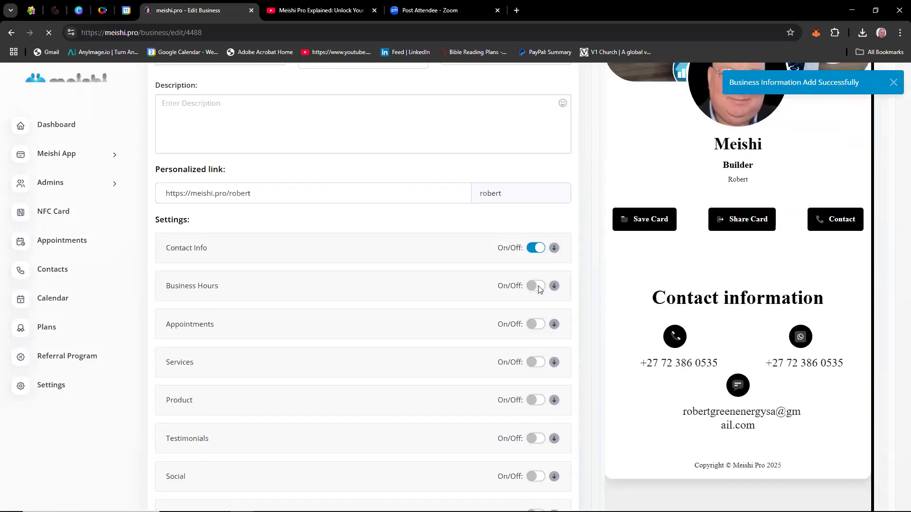
left_click(539, 288)
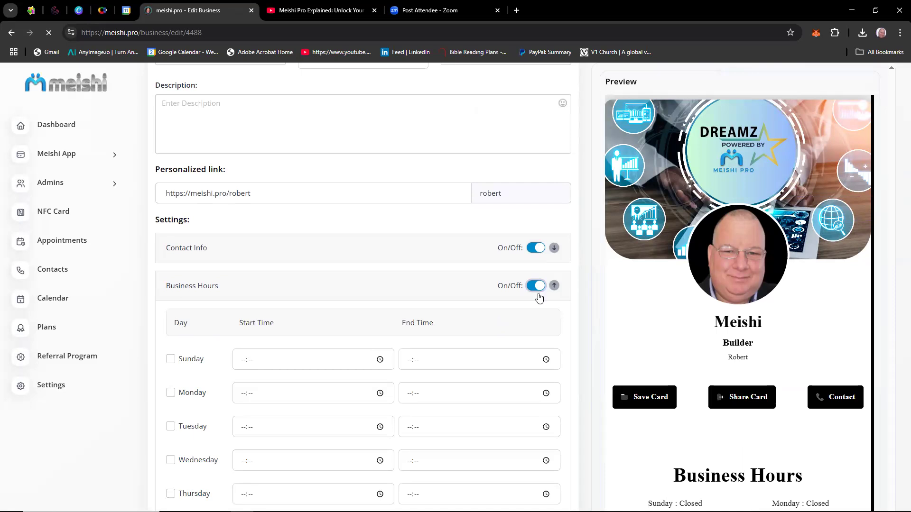
Mark Monday through Saturday as open days in Business Hours, leaving Sunday unselected.
scroll(564, 345, "down", 3)
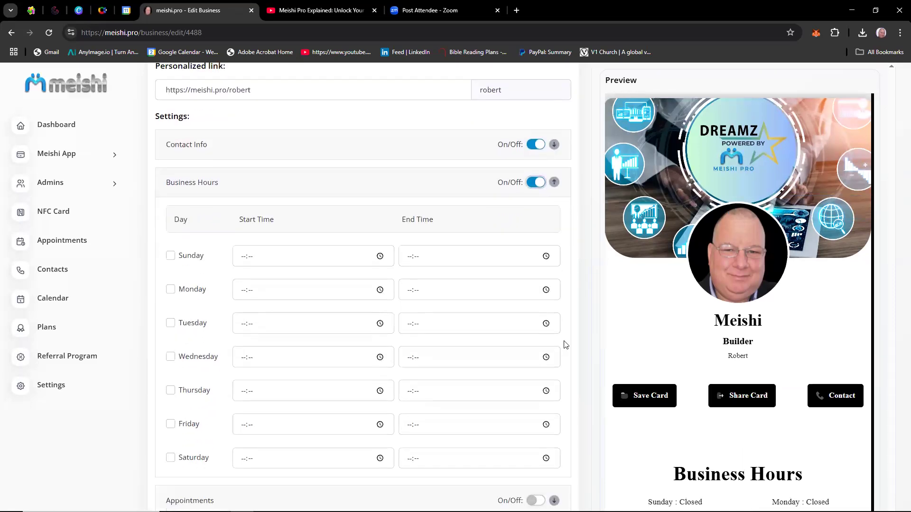
left_click(170, 289)
left_click(170, 323)
left_click(170, 357)
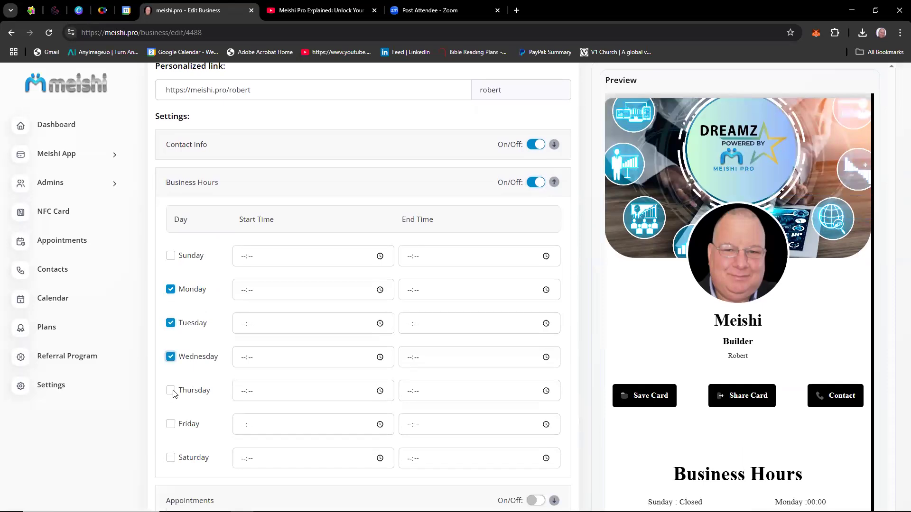
left_click(170, 458)
Set the business hours start time to 08:00 for each day from Monday through Saturday.
left_click(243, 295)
type("0800")
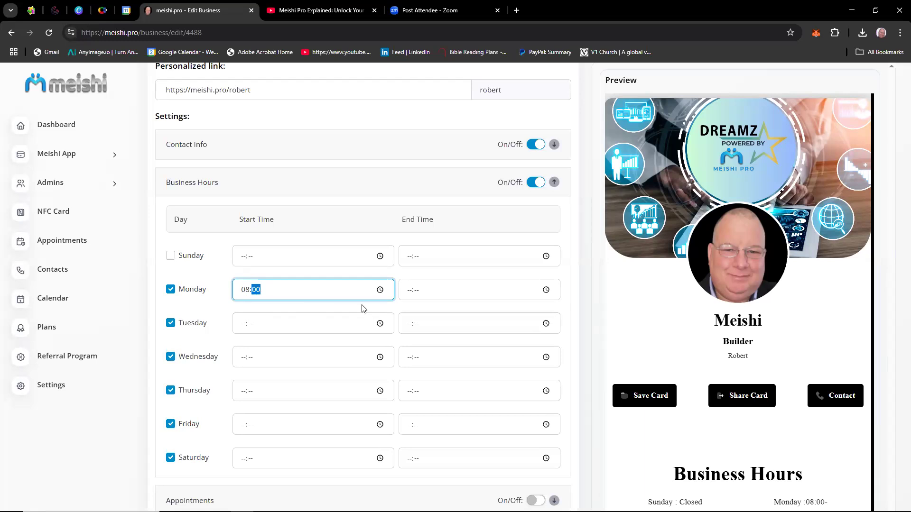
left_click(244, 325)
type("0800")
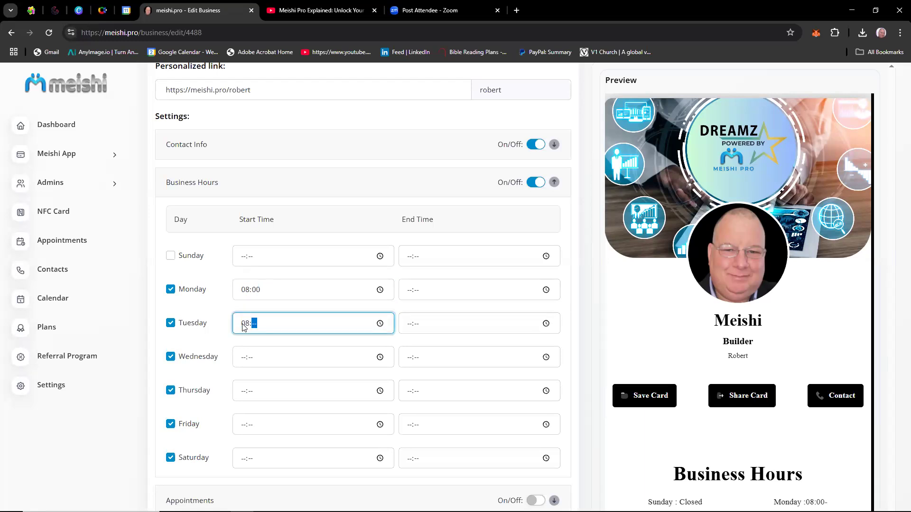
left_click(246, 359)
type("08:00")
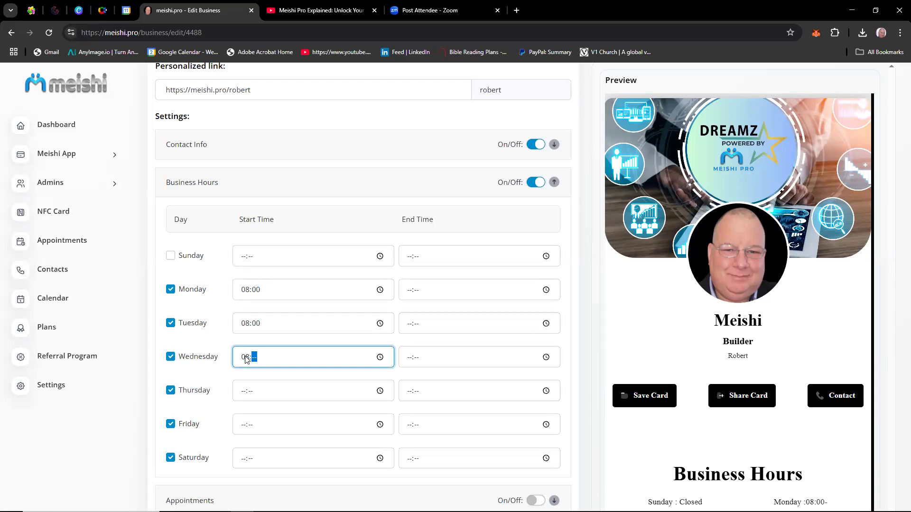
left_click(245, 395)
type("0800")
left_click(246, 429)
type("0800")
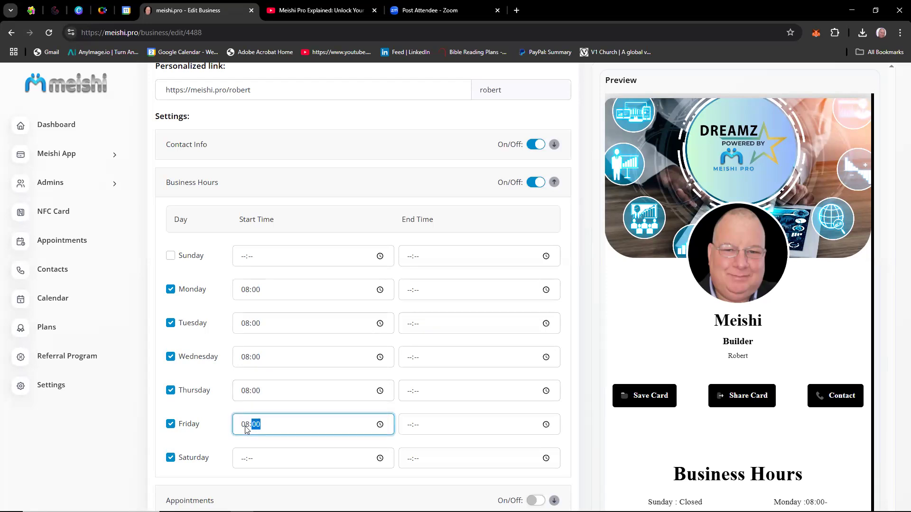
left_click(243, 459)
type("0800")
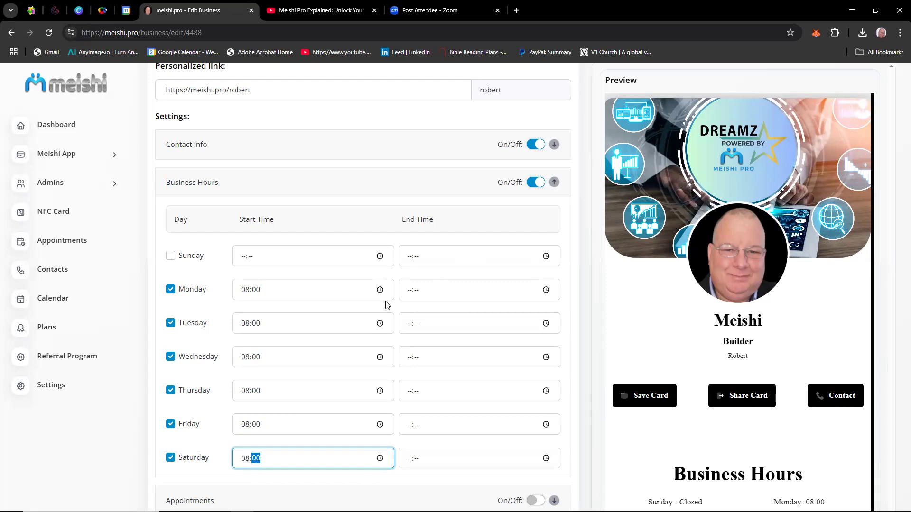
Set the business hours end time to 18:00 for each day from Monday through Friday.
left_click(410, 294)
type("1800")
left_click(408, 325)
type("1800")
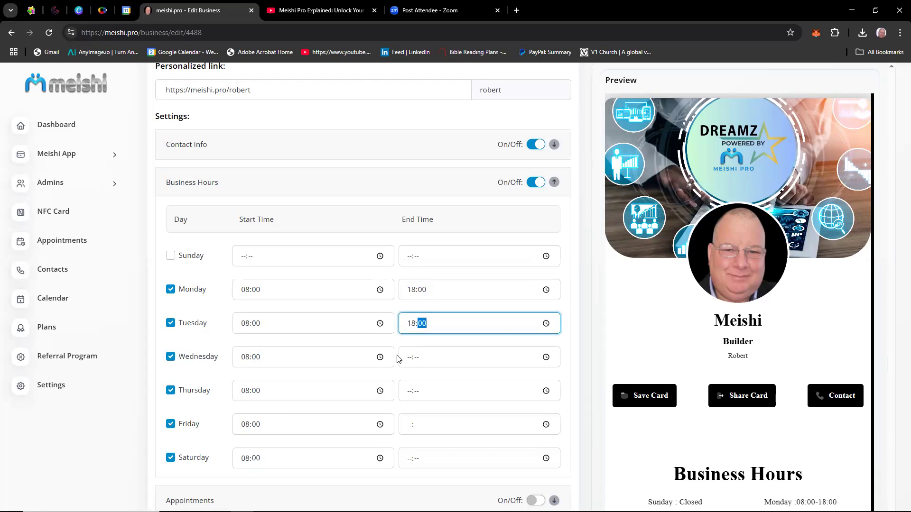
left_click(409, 364)
type("1800")
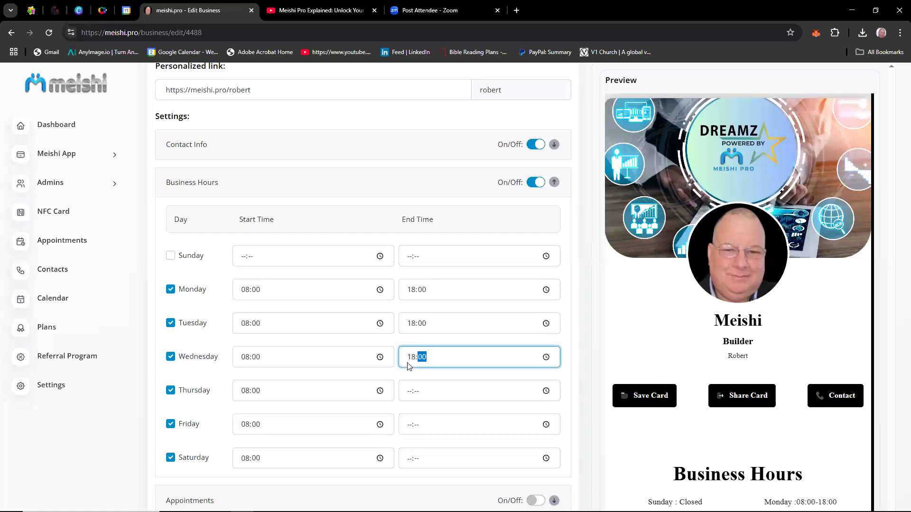
left_click(410, 396)
type("1800")
left_click(412, 429)
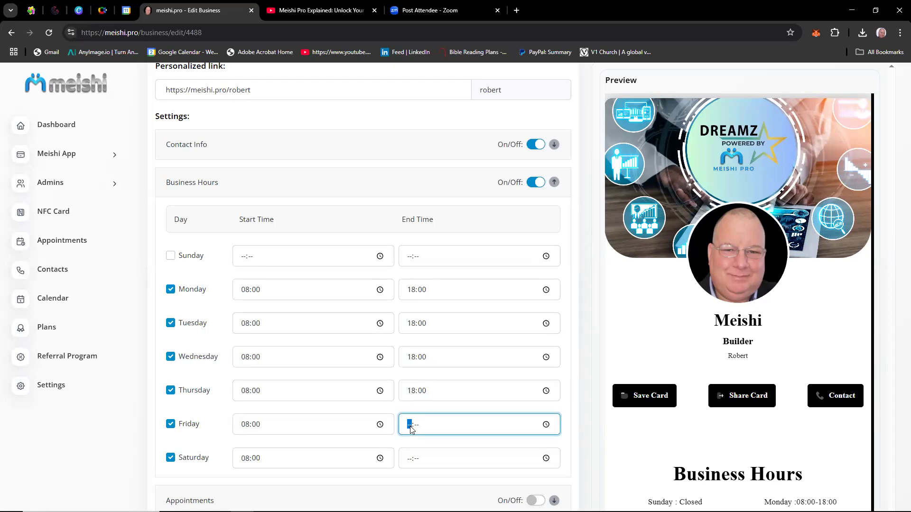
type("1800")
Set Saturday's end time to 14:00 and save the business hours changes.
left_click(410, 460)
type("1400")
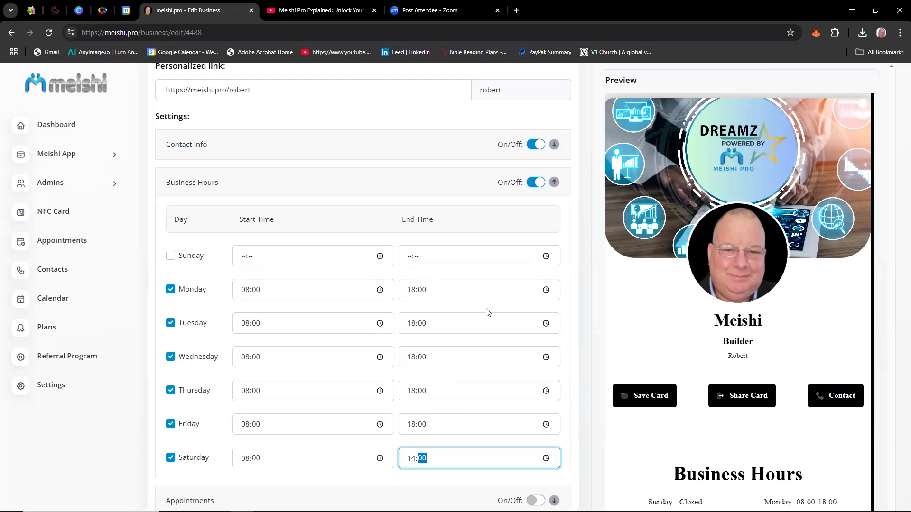
scroll(486, 312, "down", 3)
scroll(486, 312, "up", 2)
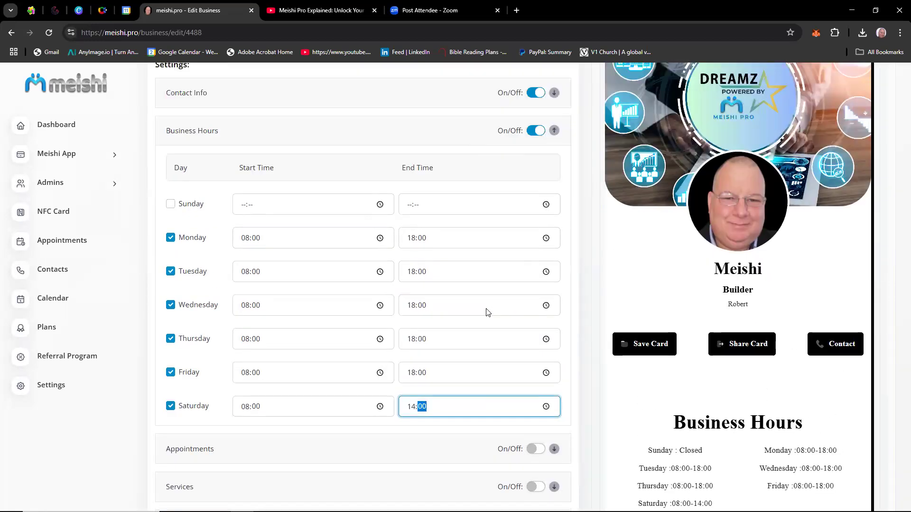
scroll(486, 312, "up", 10)
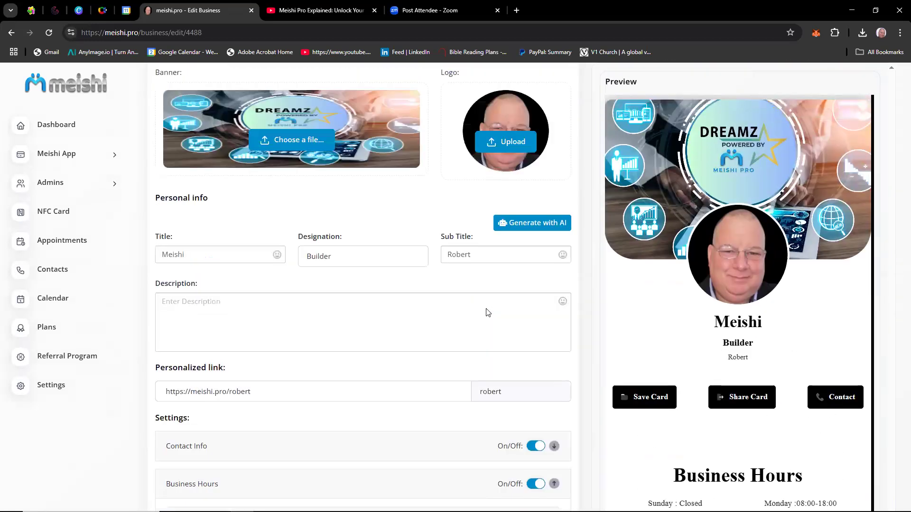
left_click(527, 210)
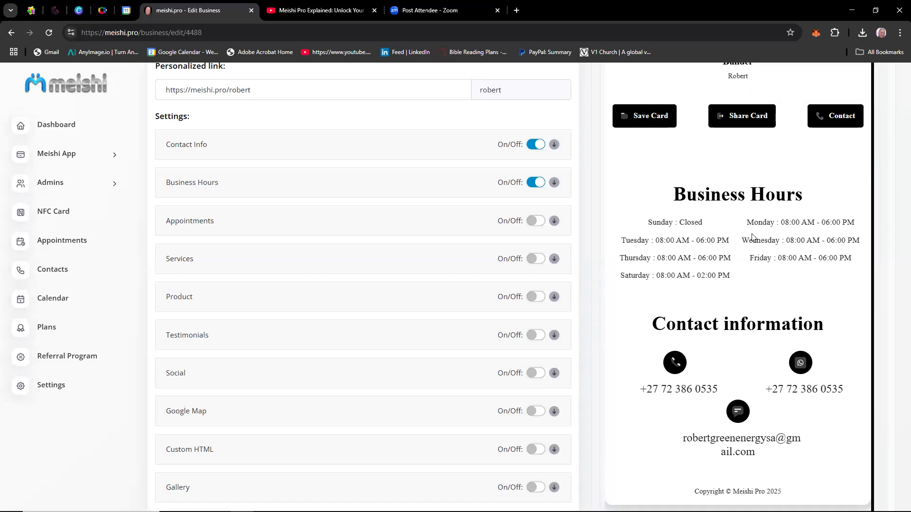
Turn on Appointments and add an appointment slot from 08:00 to 09:00.
left_click(536, 221)
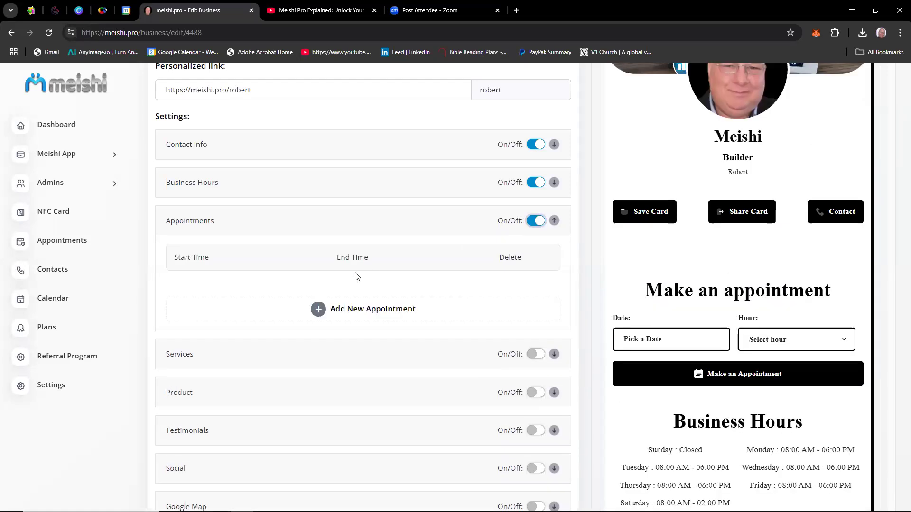
left_click(319, 311)
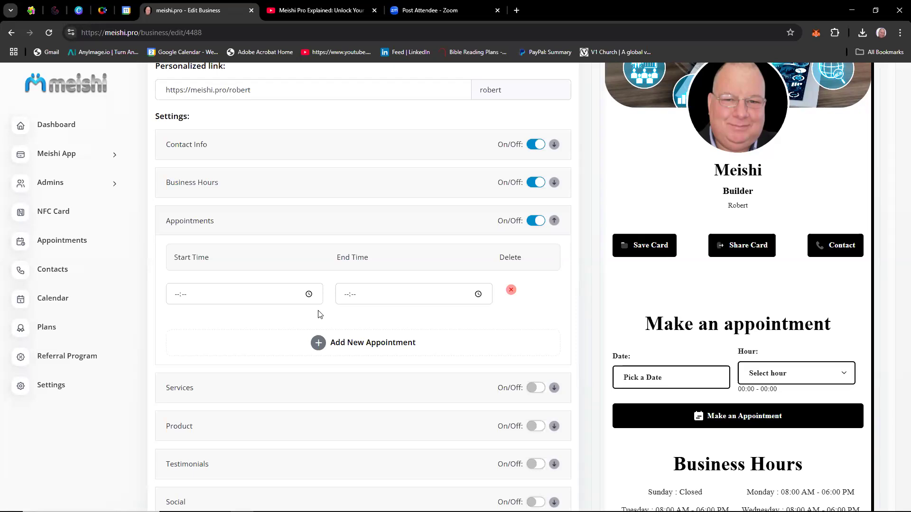
left_click(175, 298)
type("0800")
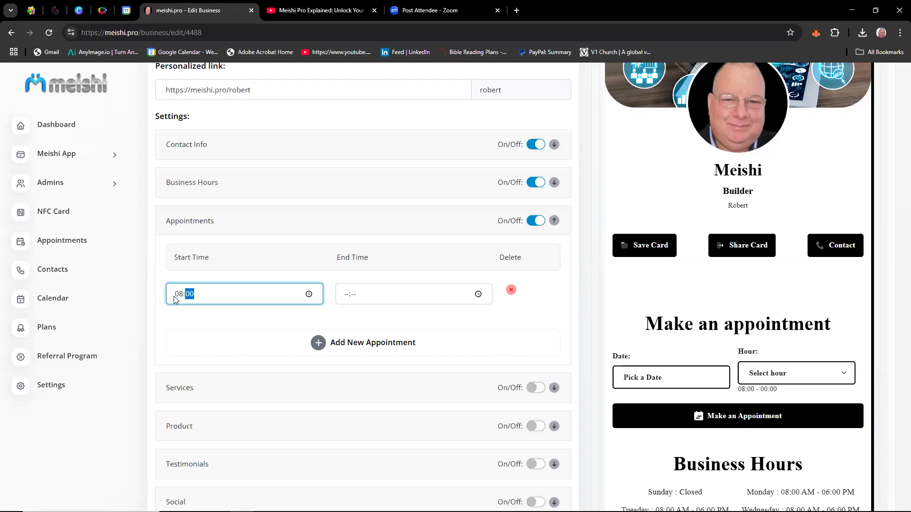
left_click(350, 296)
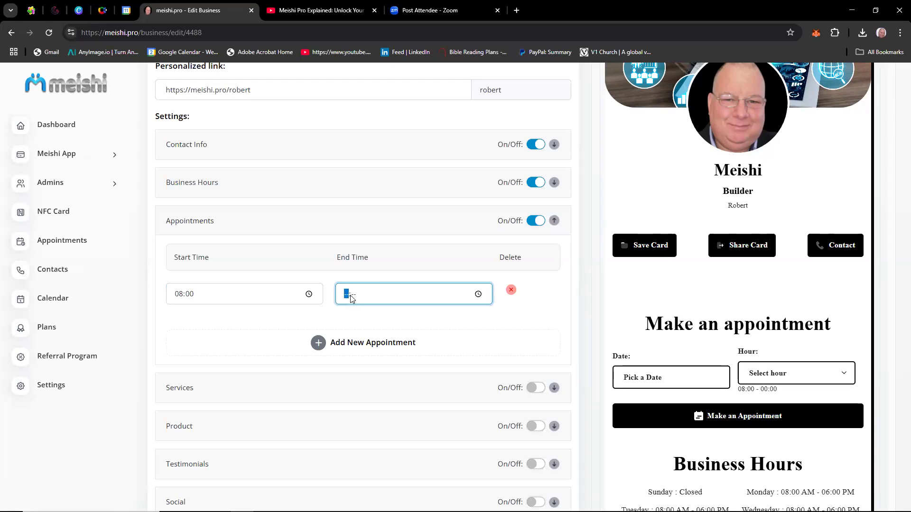
type("0900")
Add a second appointment slot from 09:30 to 10:30.
left_click(318, 345)
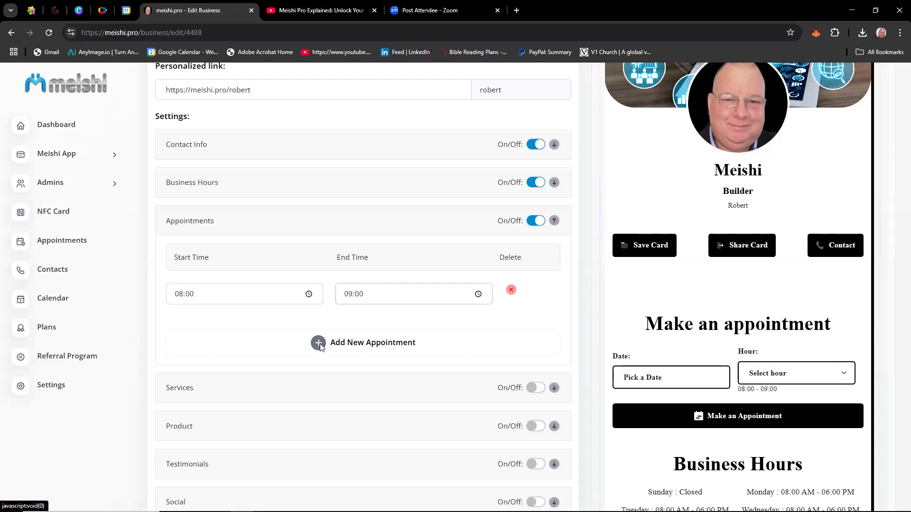
left_click(179, 328)
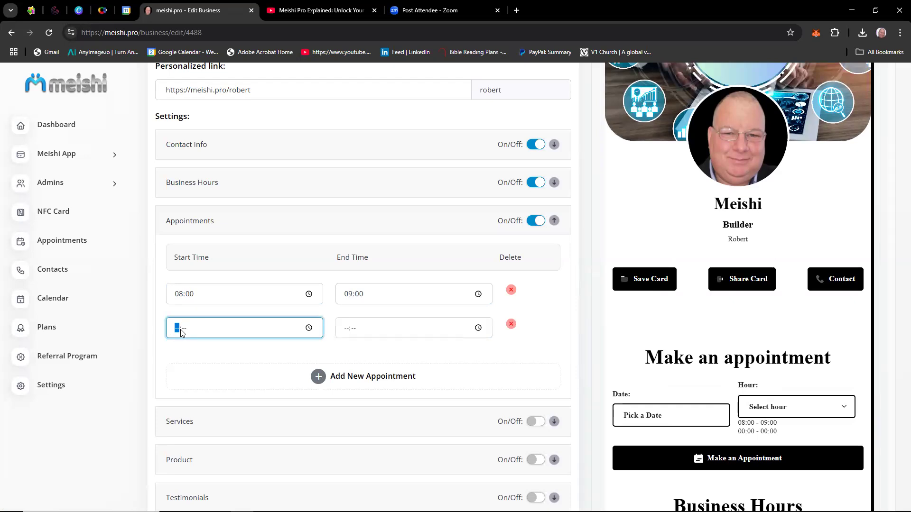
type("0930")
left_click(349, 331)
type("10:")
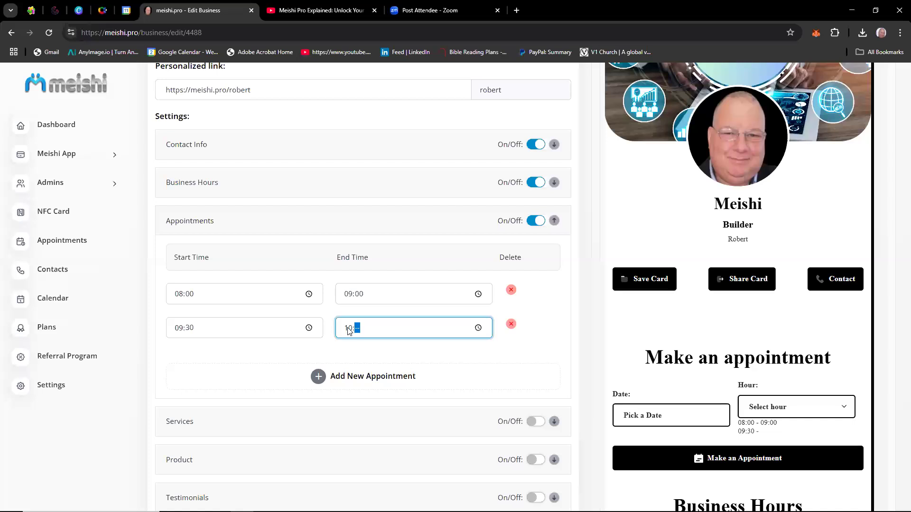
type("30")
Add a third appointment slot from 11:00 to 12:00 and save the changes.
left_click(324, 379)
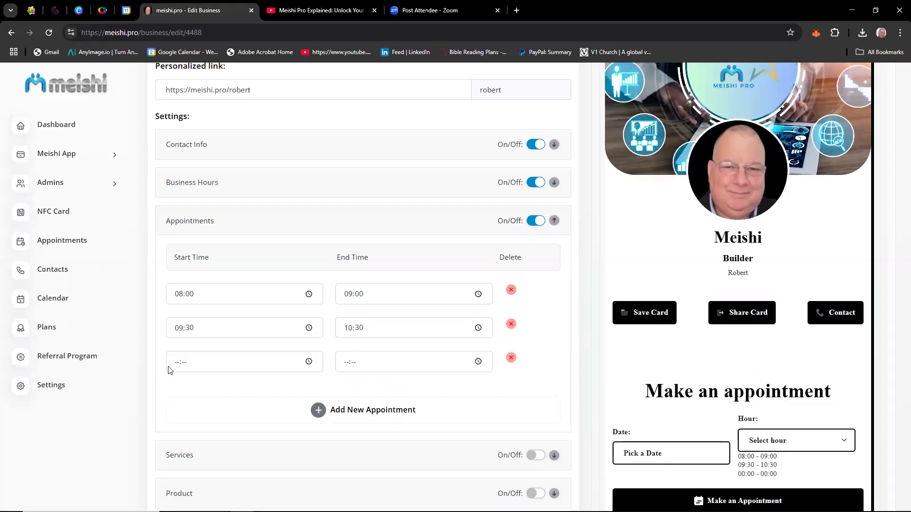
left_click(179, 369)
type("11:00")
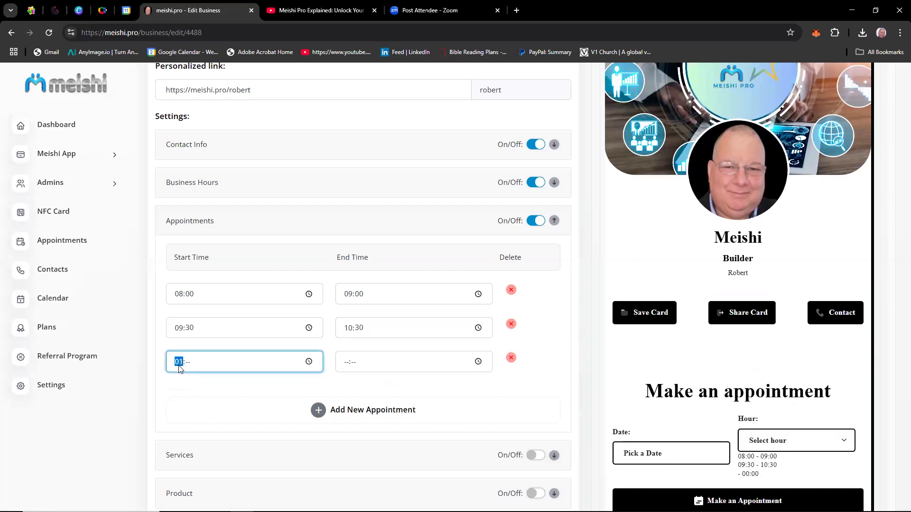
left_click(349, 364)
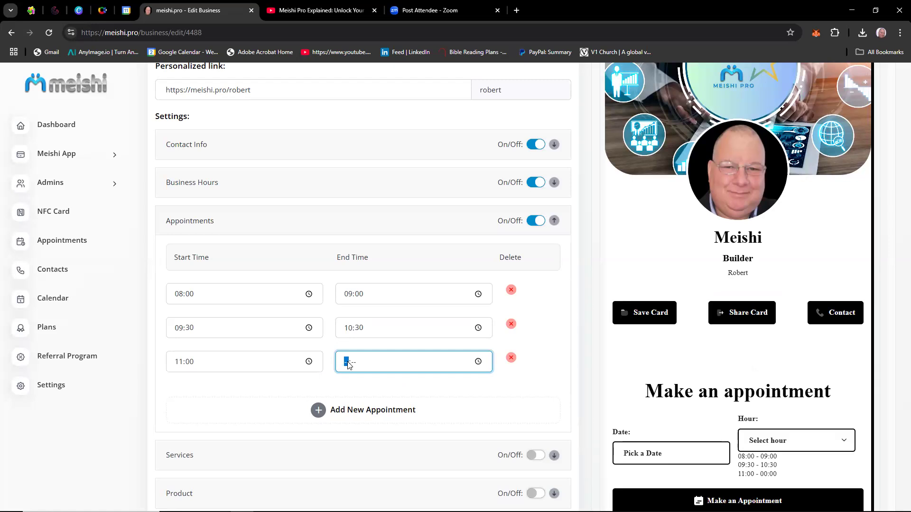
type("12")
scroll(550, 389, "up", 6)
scroll(551, 389, "up", 3)
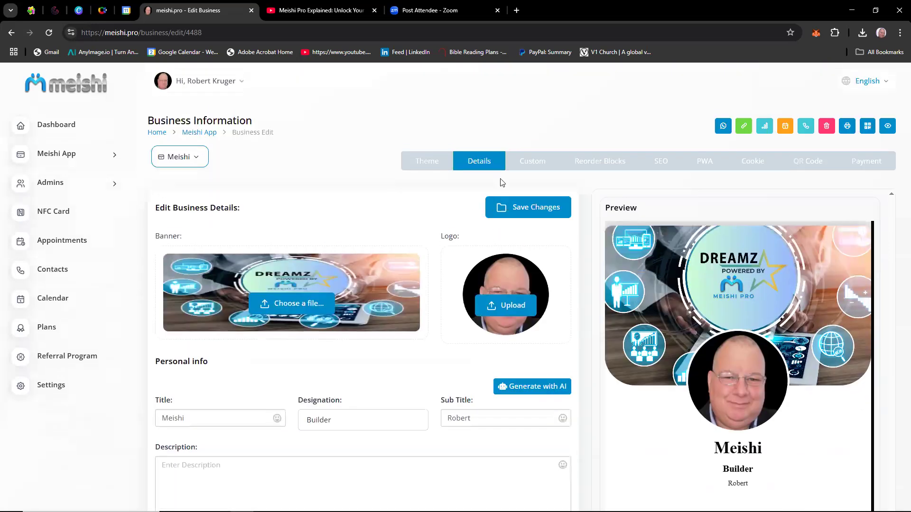
left_click(535, 214)
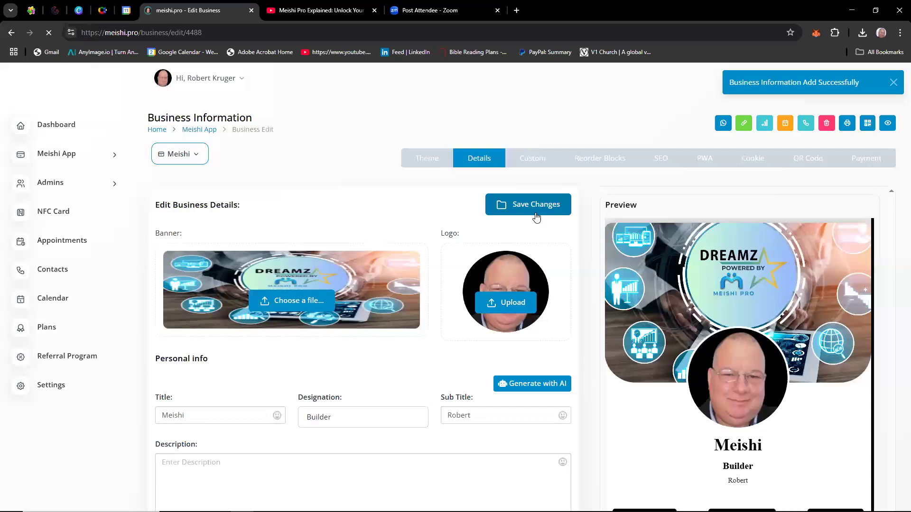
Check the date picker and the available hour slots of the appointment form in the card preview.
scroll(537, 217, "down", 11)
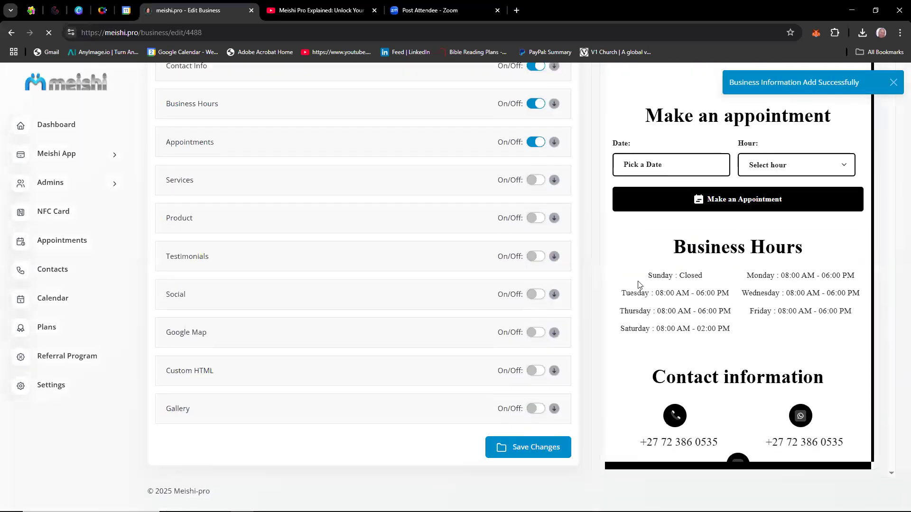
left_click(677, 163)
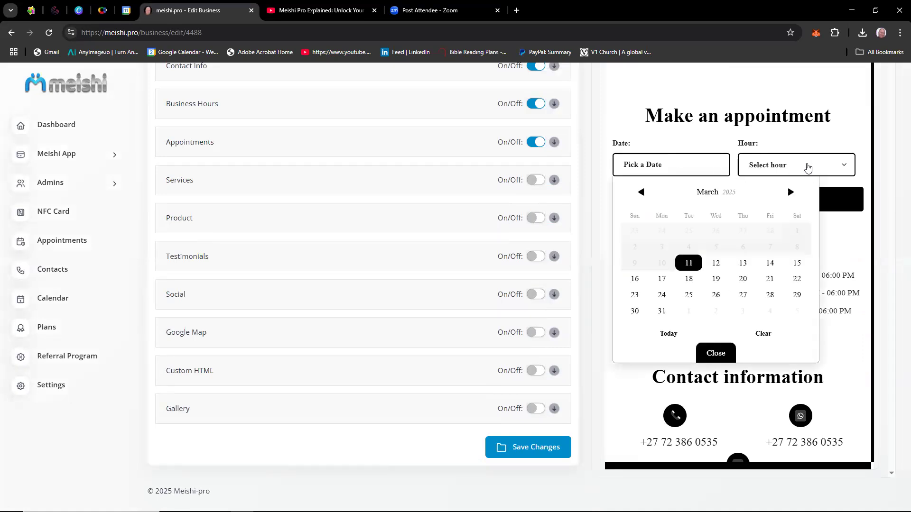
left_click(807, 166)
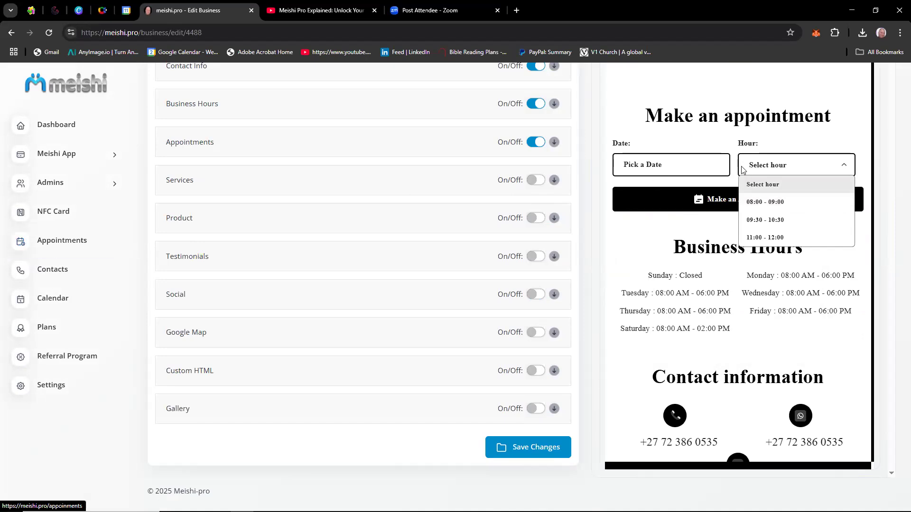
left_click(72, 240)
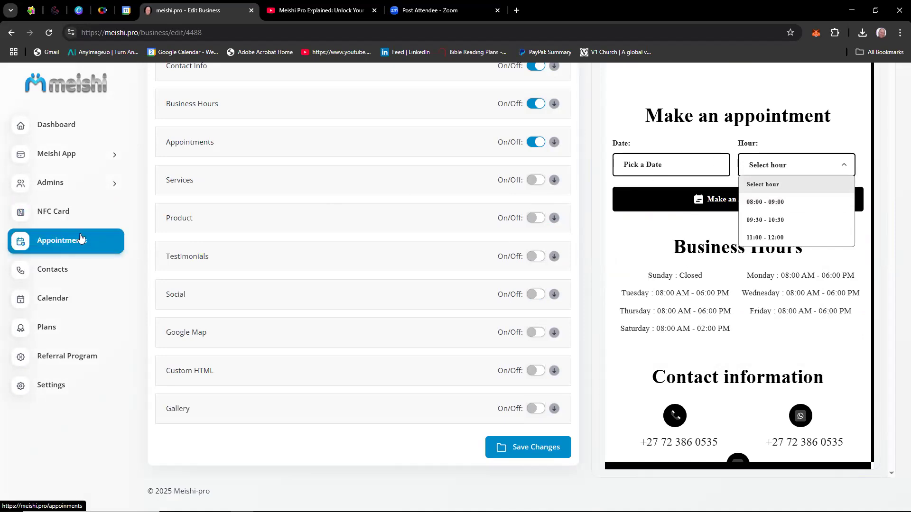
left_click(589, 320)
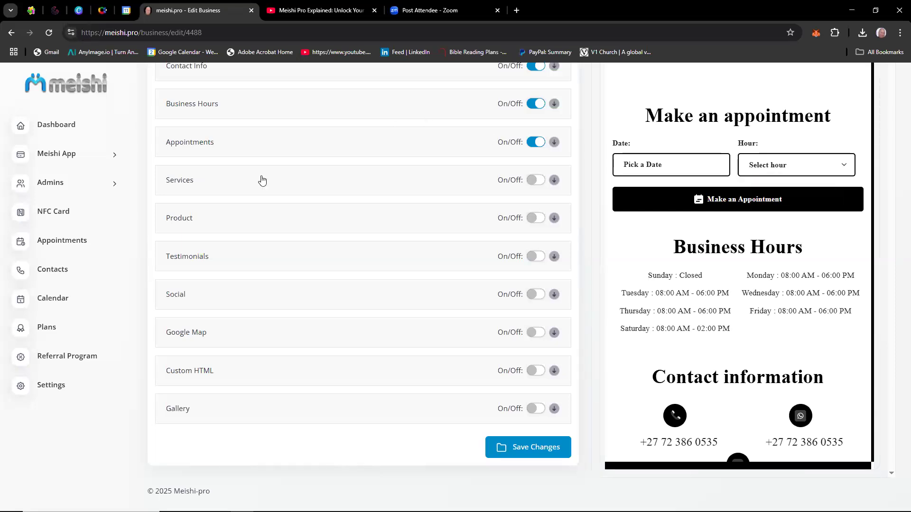
Turn on the Services section and add a new service entry.
left_click(539, 185)
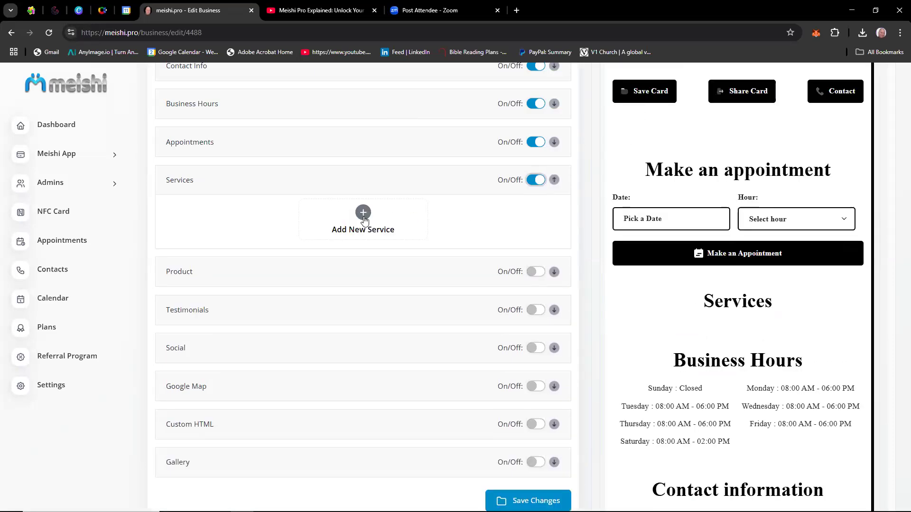
left_click(364, 215)
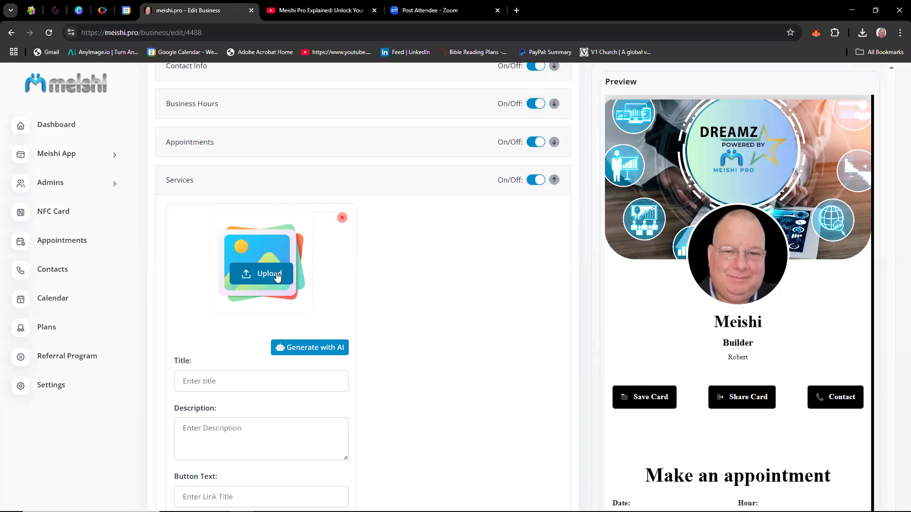
scroll(351, 375, "down", 5)
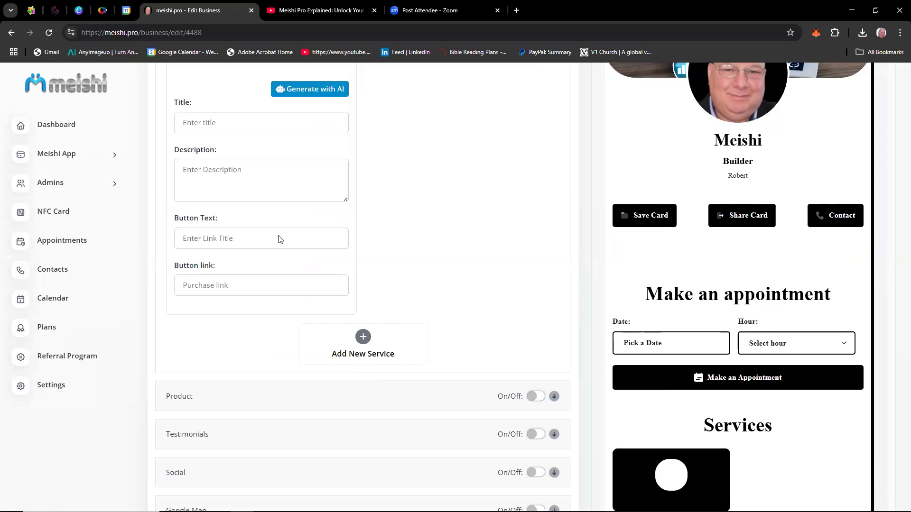
scroll(285, 270, "up", 5)
Upload "Meishi Pro circle.png" from the Meishi project's "Images and Banners Logo" folder as the first service's image.
left_click(264, 217)
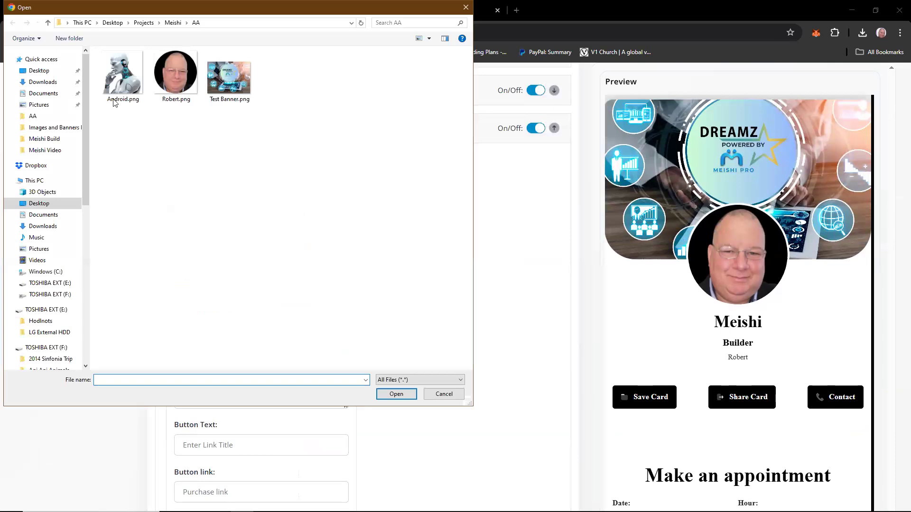
left_click(47, 151)
left_click(167, 25)
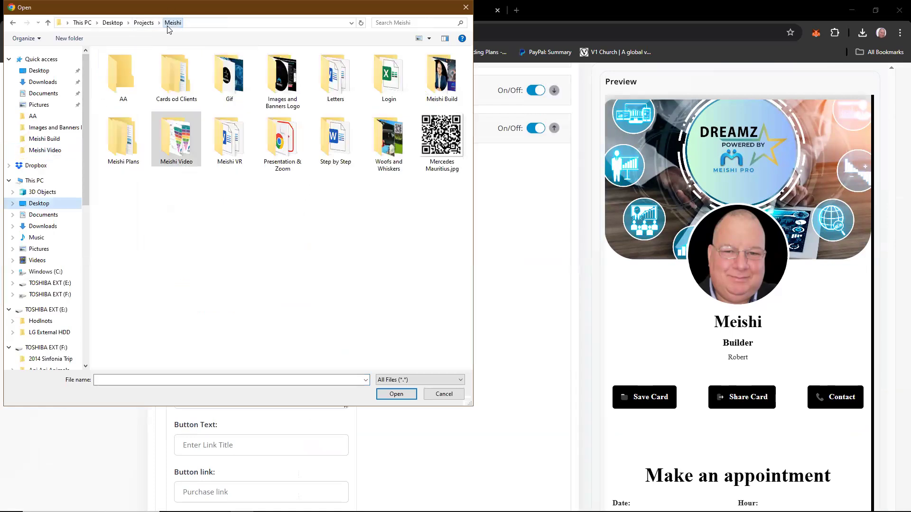
left_click(294, 78)
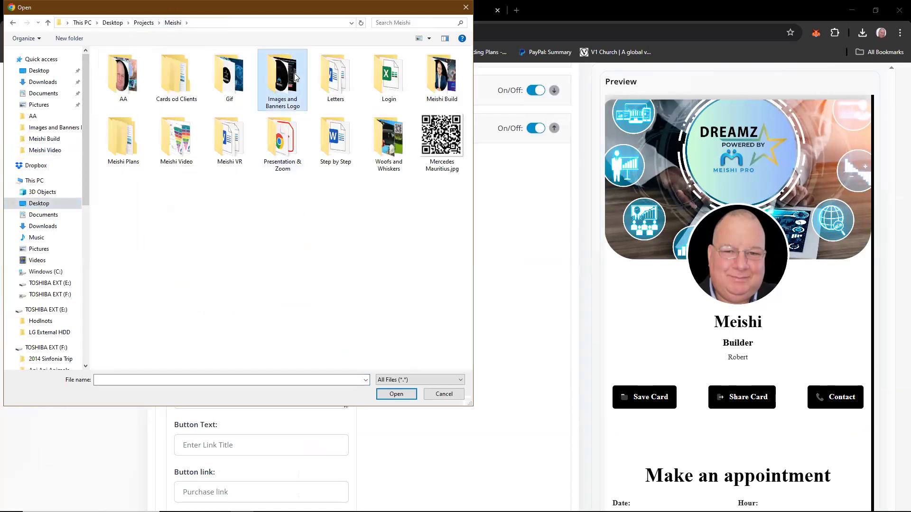
double_click(294, 73)
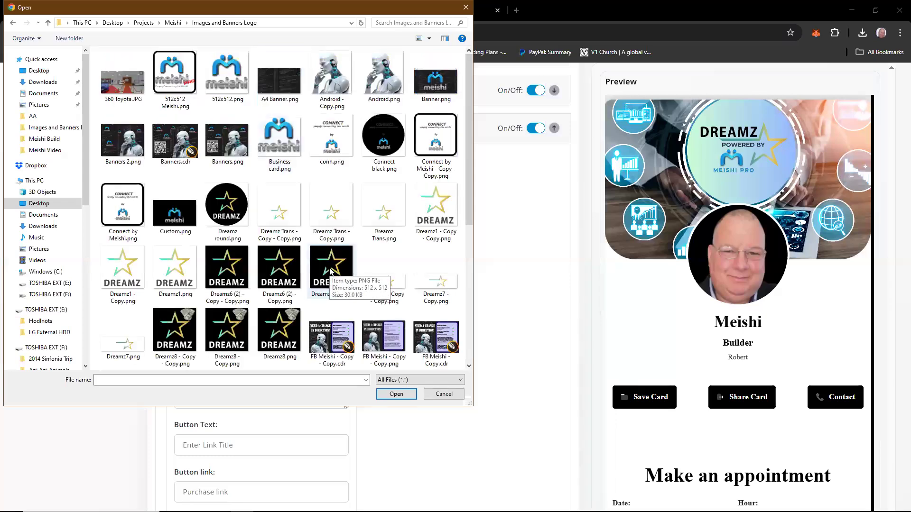
scroll(330, 271, "down", 5)
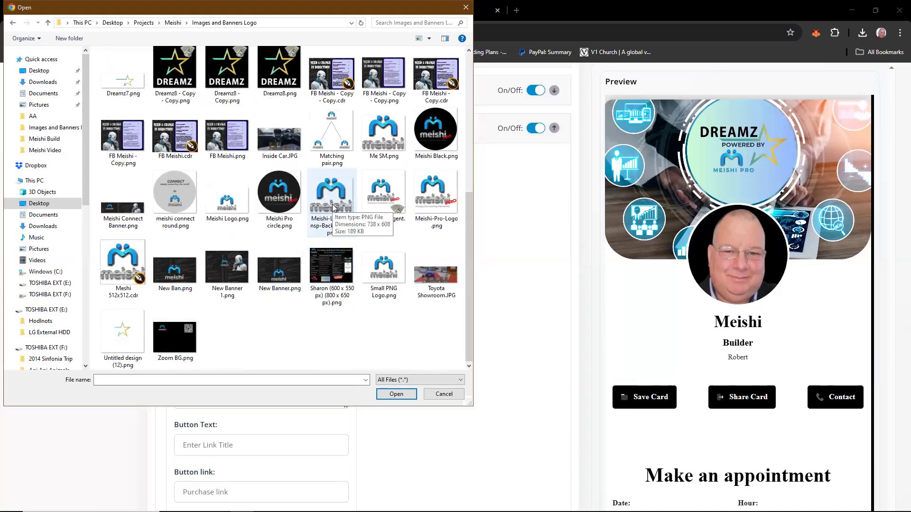
left_click(274, 195)
double_click(274, 195)
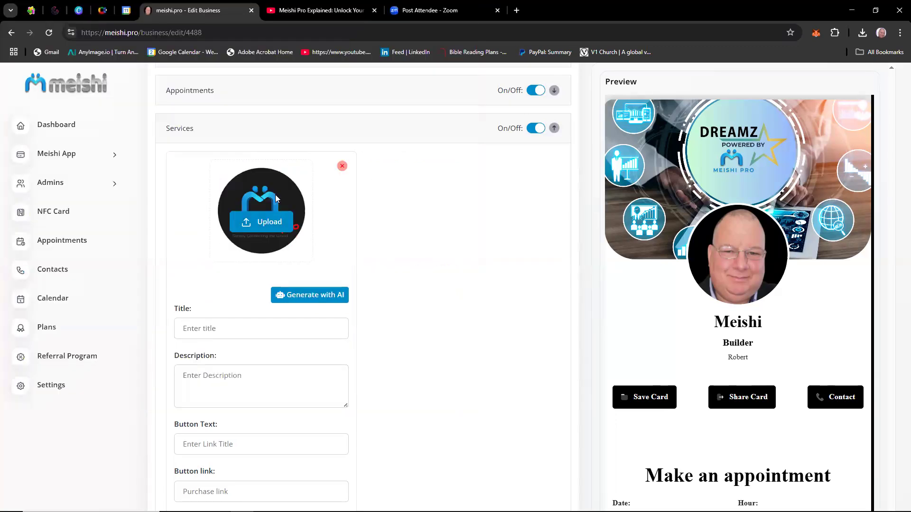
Title the first service "Join my Meishi Team" and set its button text to "Click Here".
left_click(260, 329)
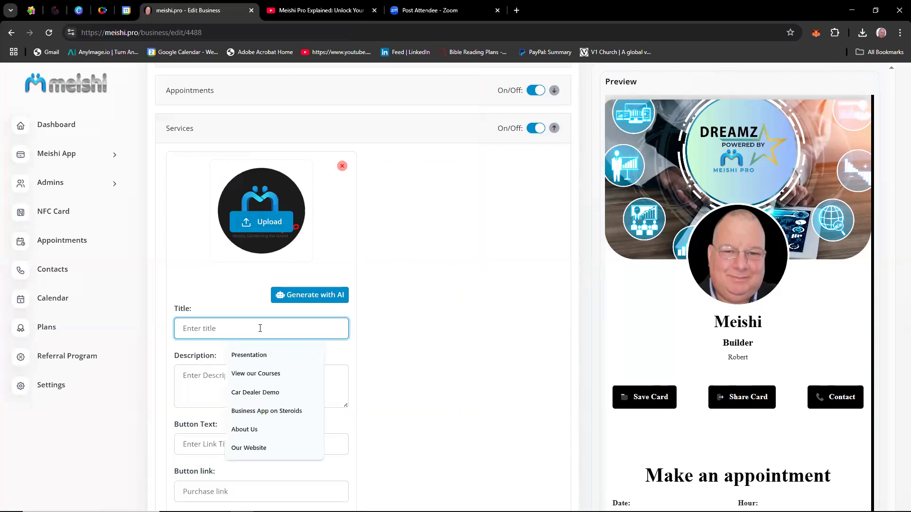
type("Join")
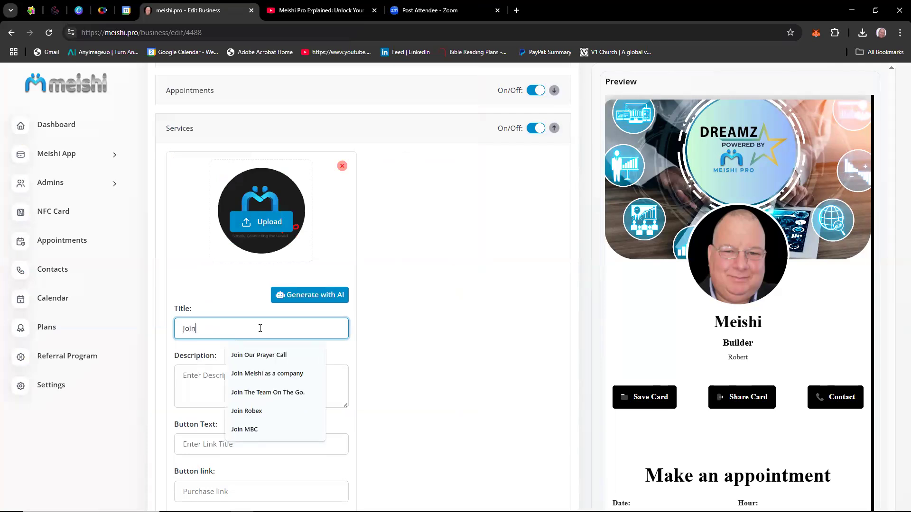
type(" my ")
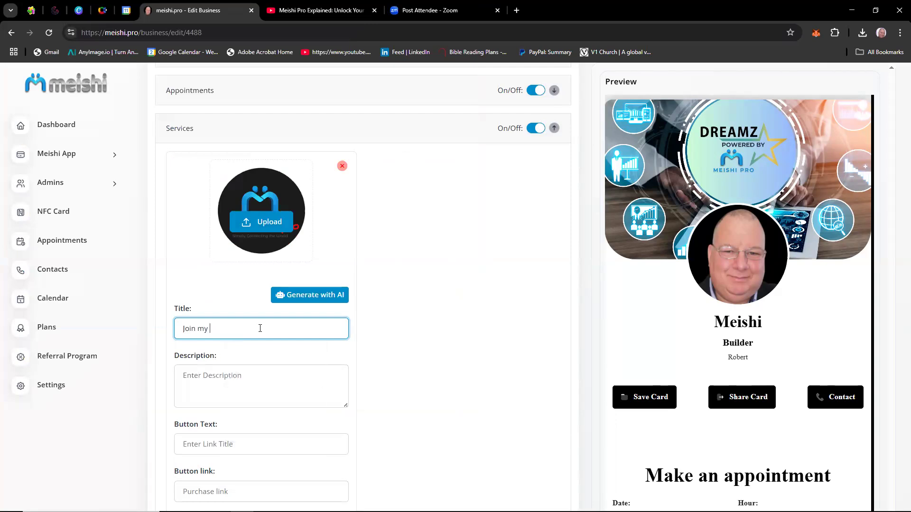
type("Meishi Team")
scroll(232, 368, "down", 2)
left_click(224, 343)
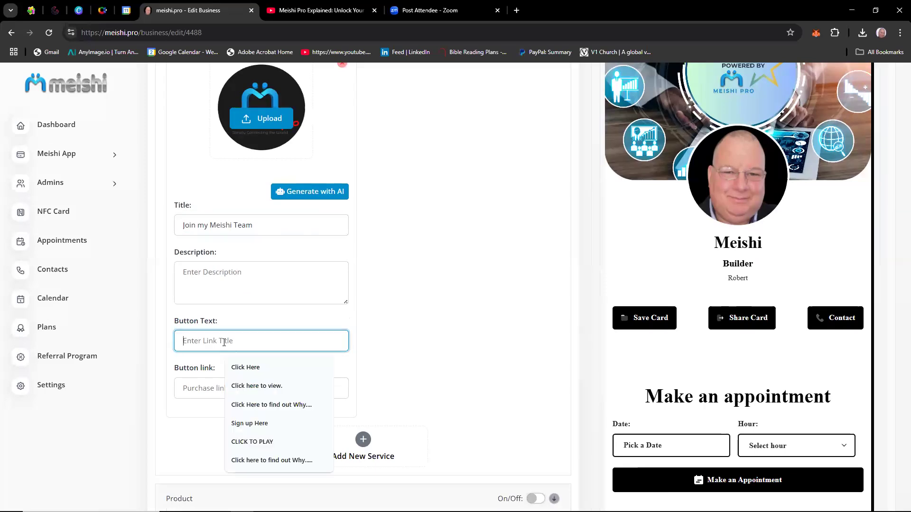
left_click(248, 368)
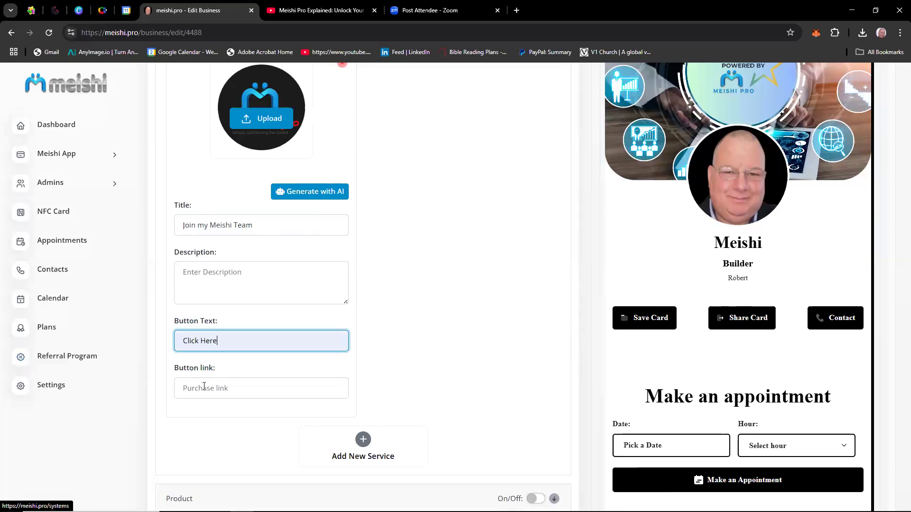
Add a second service and upload "Dreamz1 - Copy - Copy.png" as its image.
left_click(363, 440)
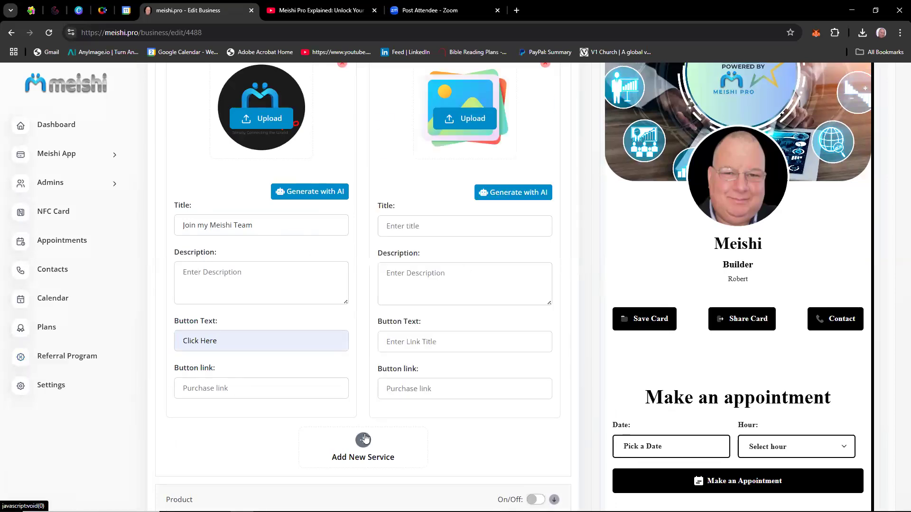
left_click(487, 126)
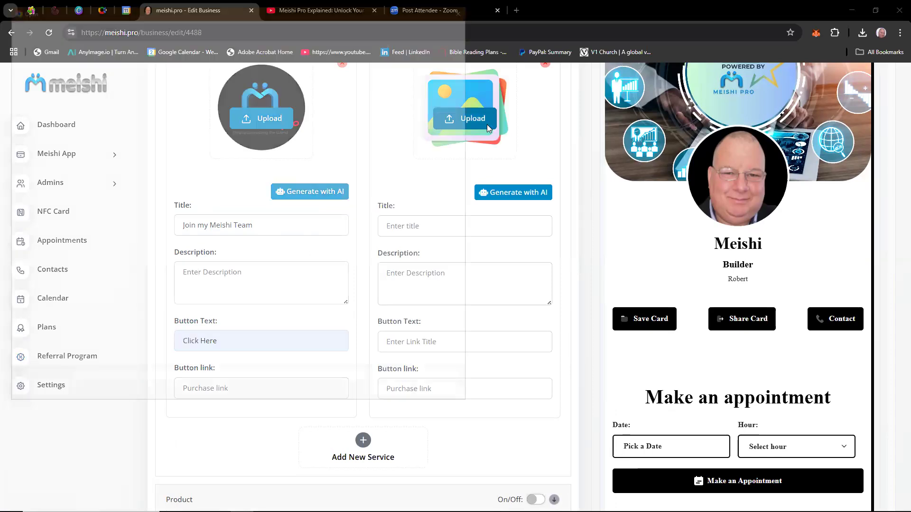
left_click(434, 208)
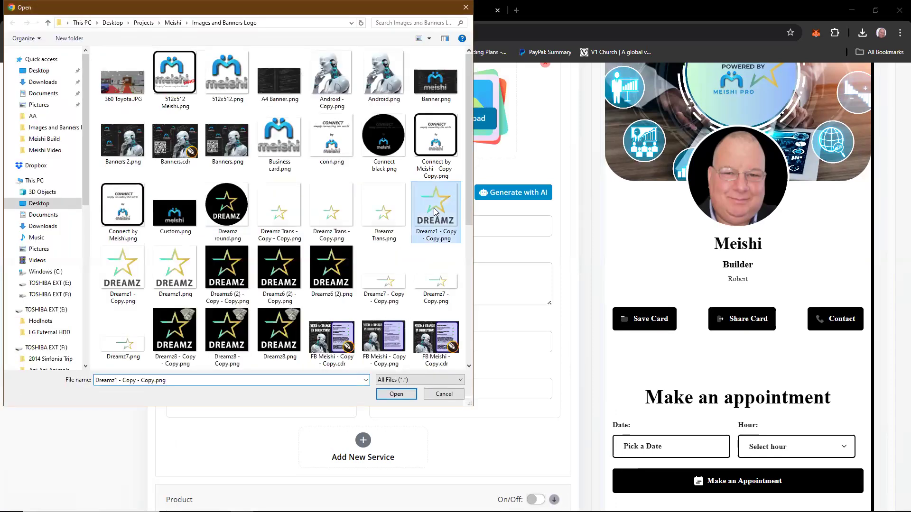
double_click(433, 207)
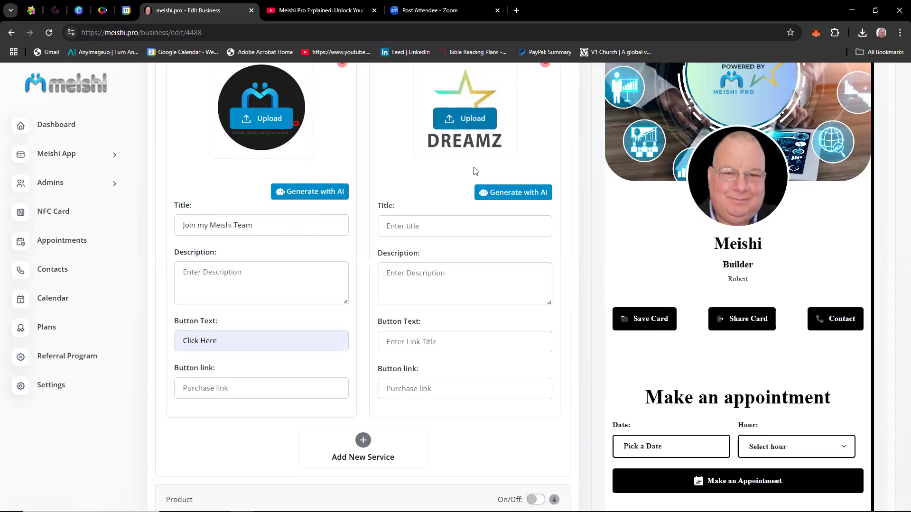
Title the second service "Join the Dreamz Team" and set its button text to "Click Here".
left_click(434, 227)
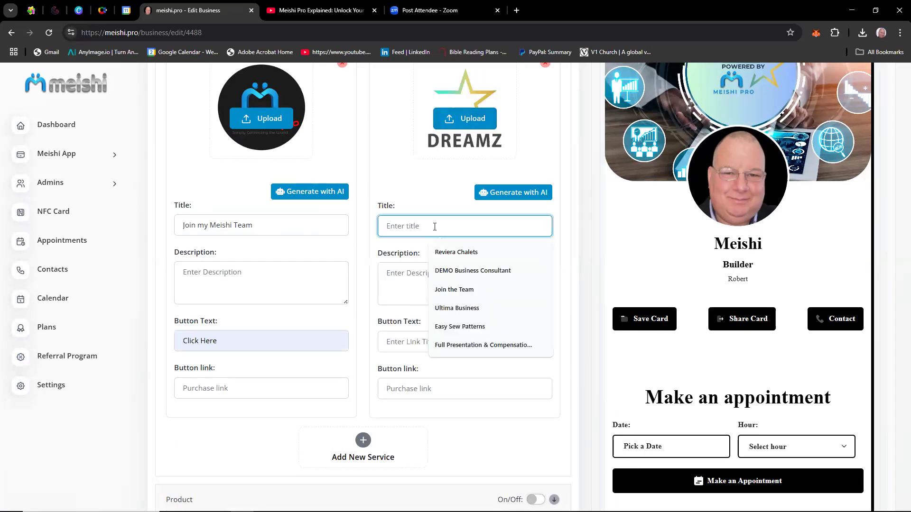
type("Join the Drea")
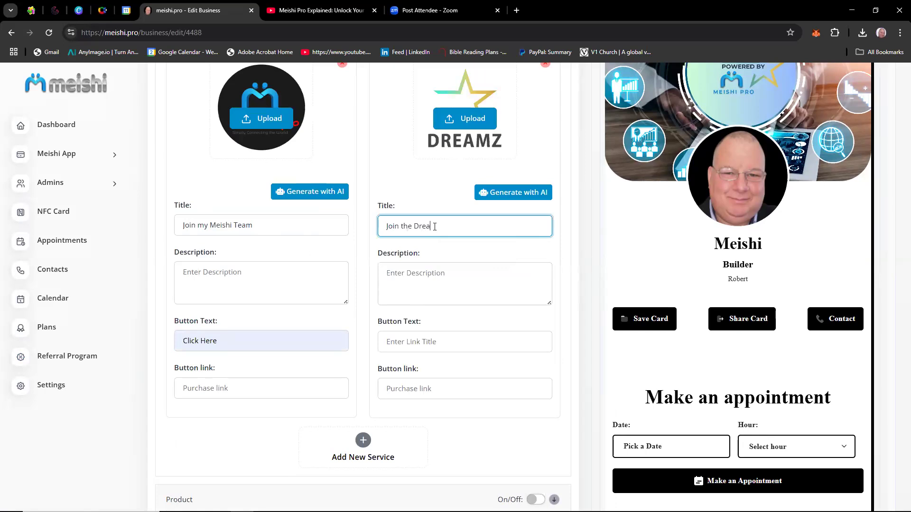
type("mz Team")
left_click(410, 338)
left_click(435, 370)
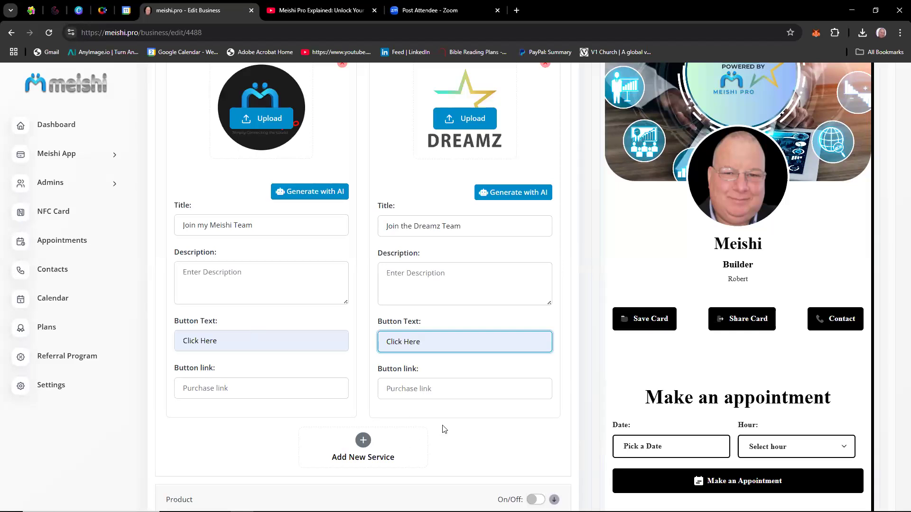
Save the business details and check the two services in the card preview.
scroll(443, 425, "up", 15)
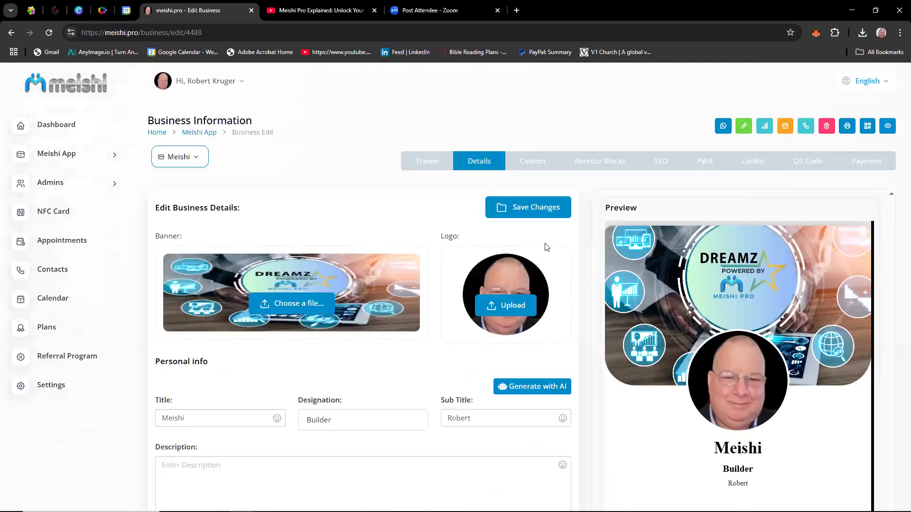
left_click(539, 212)
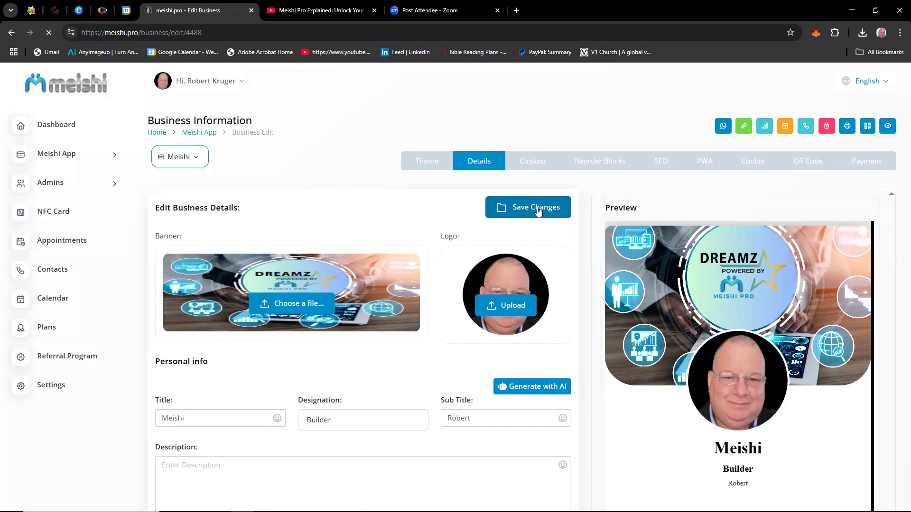
scroll(659, 301, "down", 3)
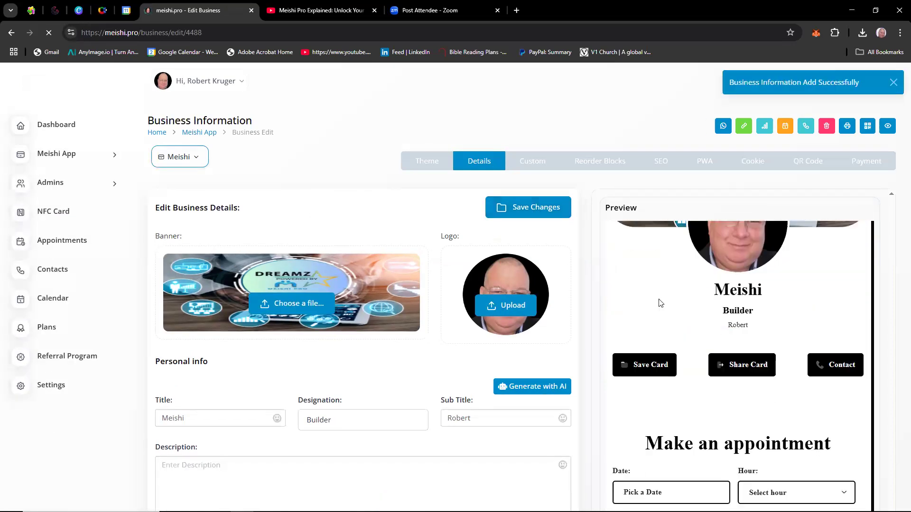
scroll(682, 337, "down", 5)
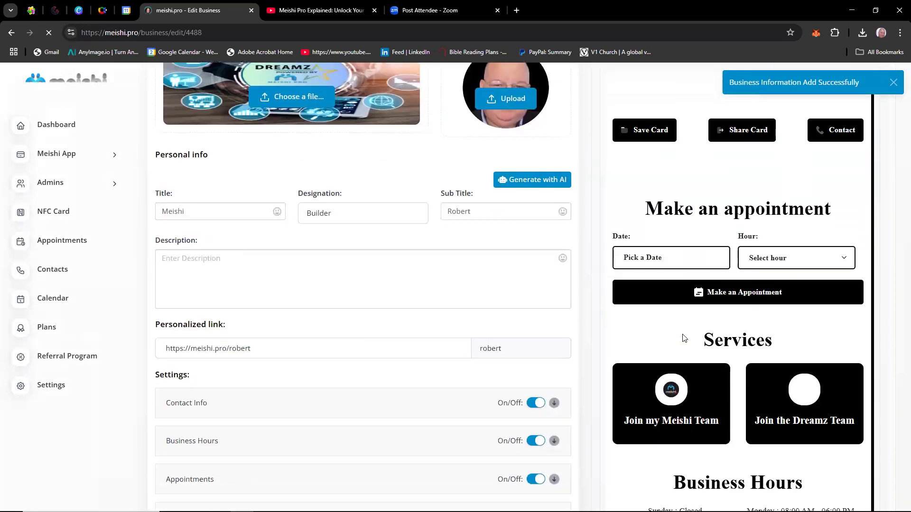
scroll(684, 338, "down", 2)
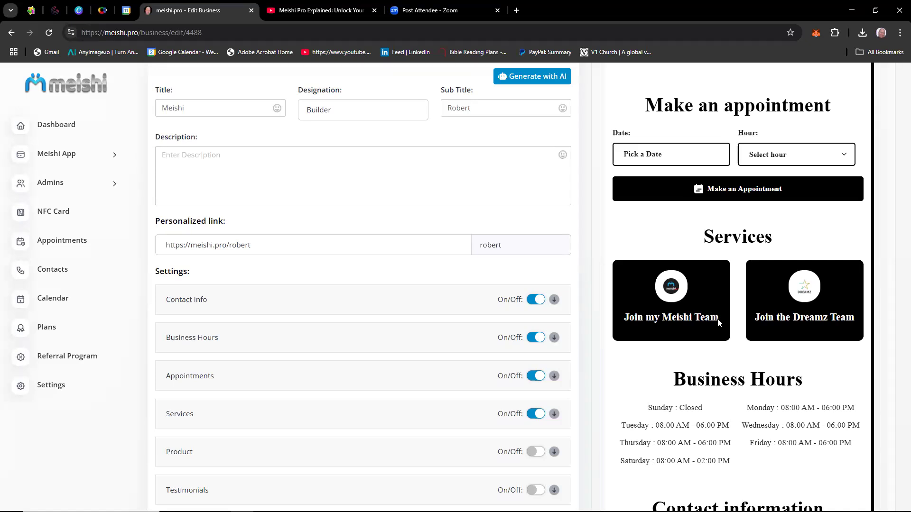
Turn on the Product section and add a new product entry.
left_click(536, 451)
scroll(404, 460, "down", 3)
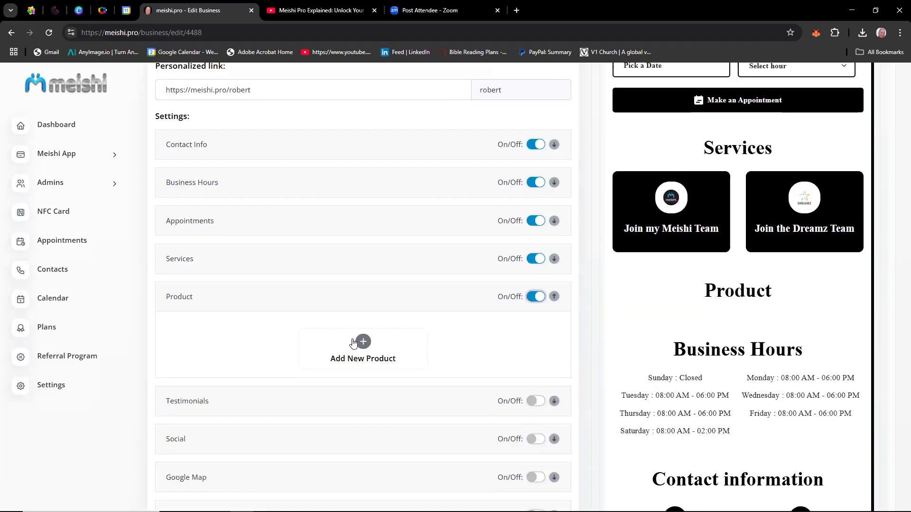
left_click(362, 343)
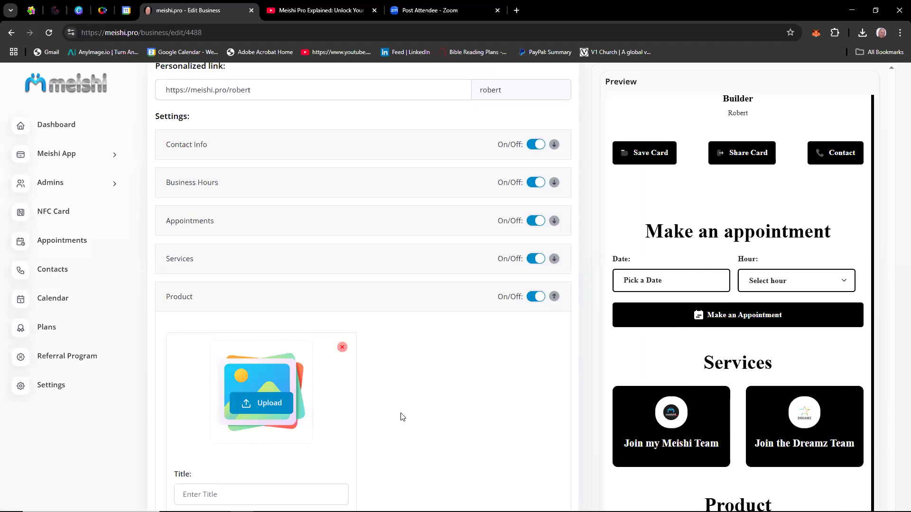
scroll(402, 417, "down", 2)
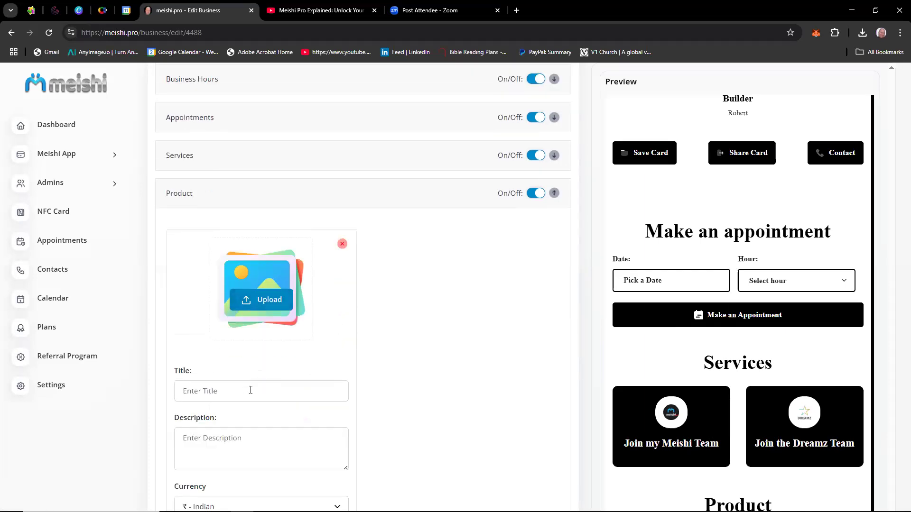
scroll(272, 447, "down", 2)
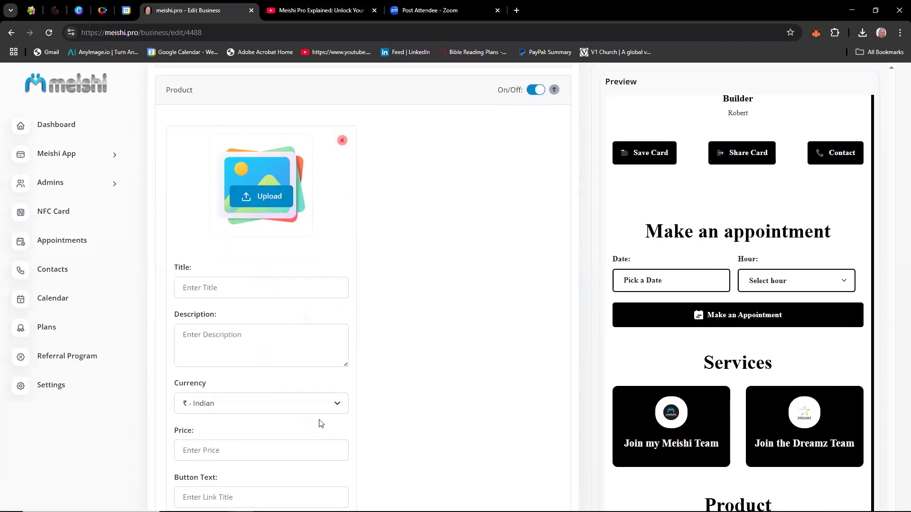
Set the product's currency to "R - Rand".
left_click(341, 403)
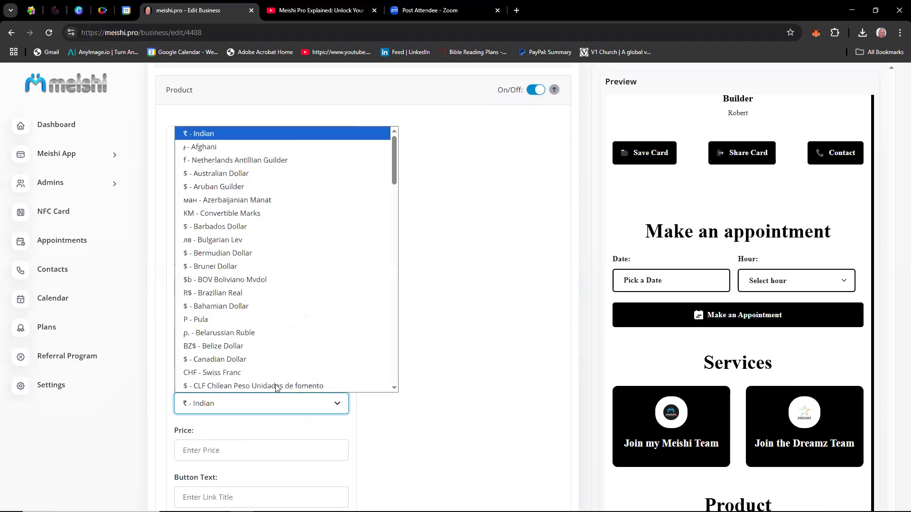
scroll(278, 386, "down", 1)
scroll(241, 294, "up", 1)
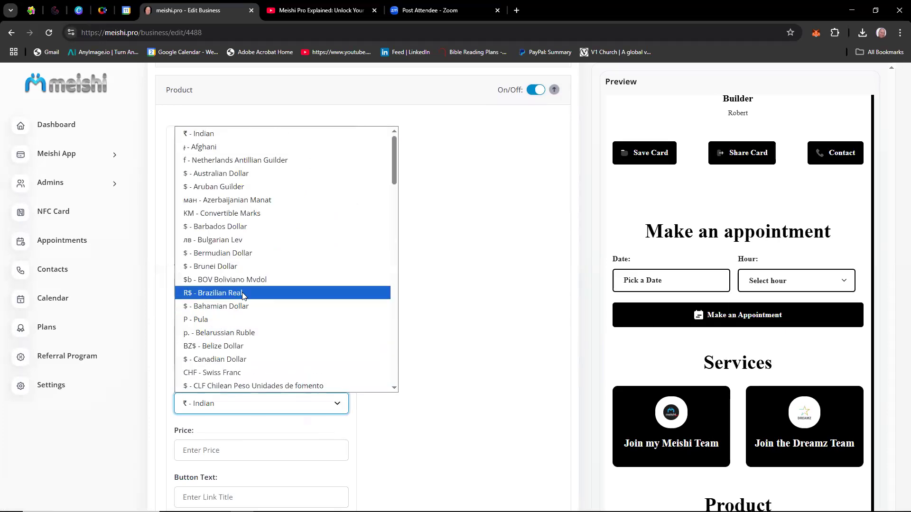
scroll(242, 295, "down", 20)
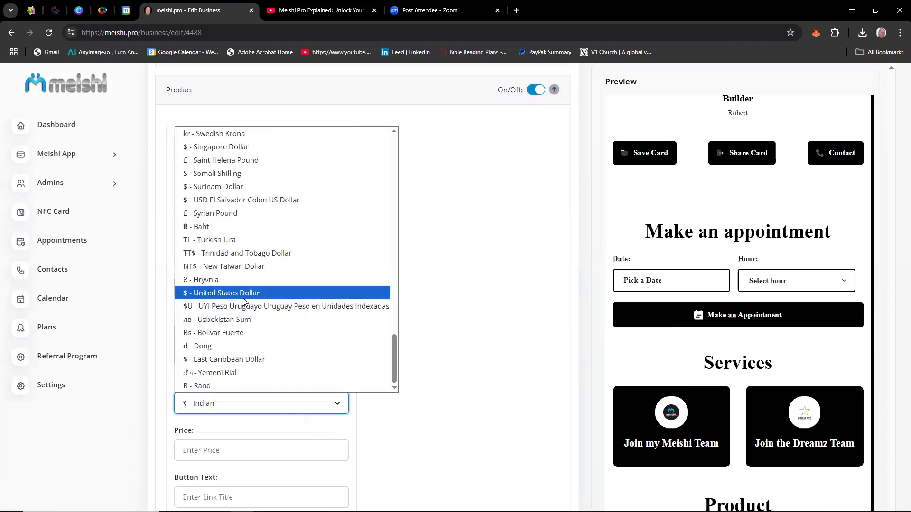
left_click(219, 385)
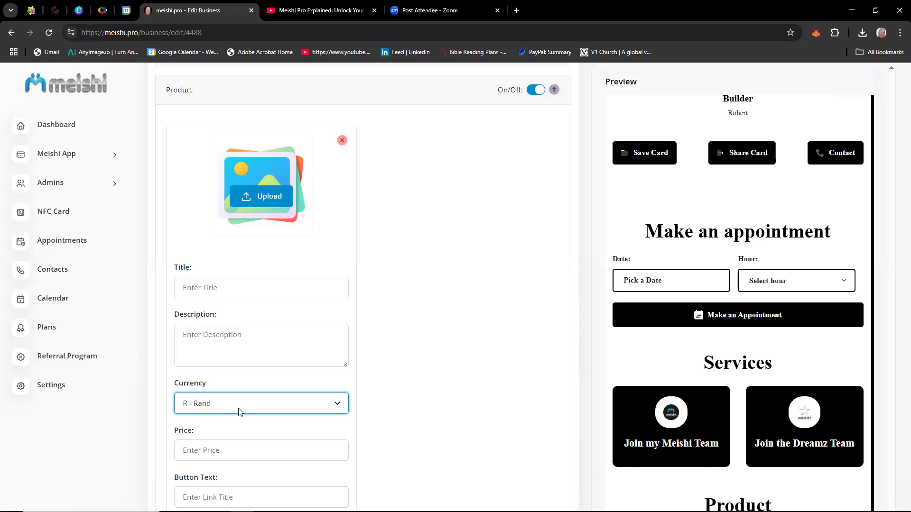
Enter 3999 as the product's price and "Click Here" as its button text.
left_click(241, 450)
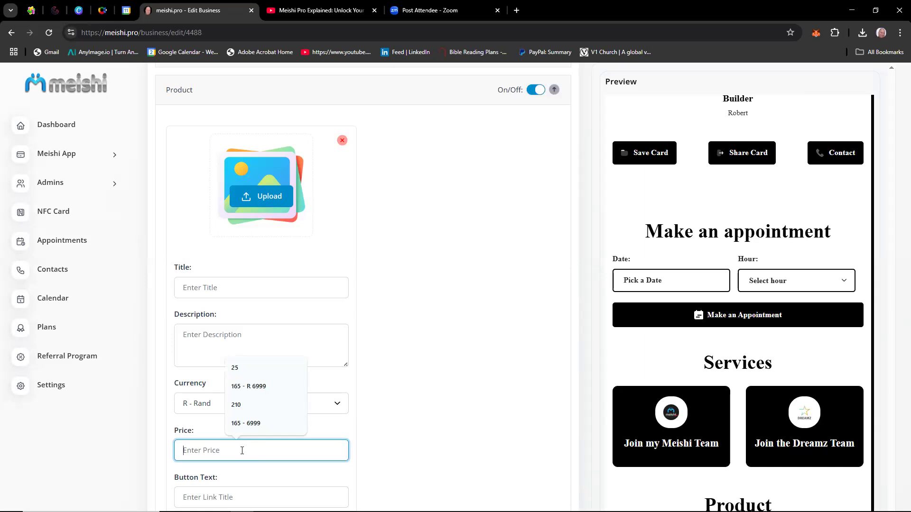
type("3999")
scroll(379, 455, "down", 2)
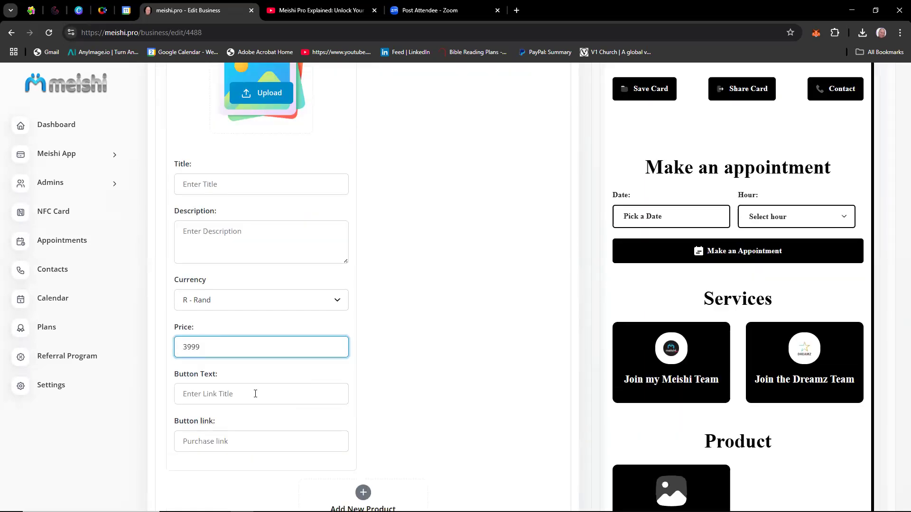
left_click(239, 396)
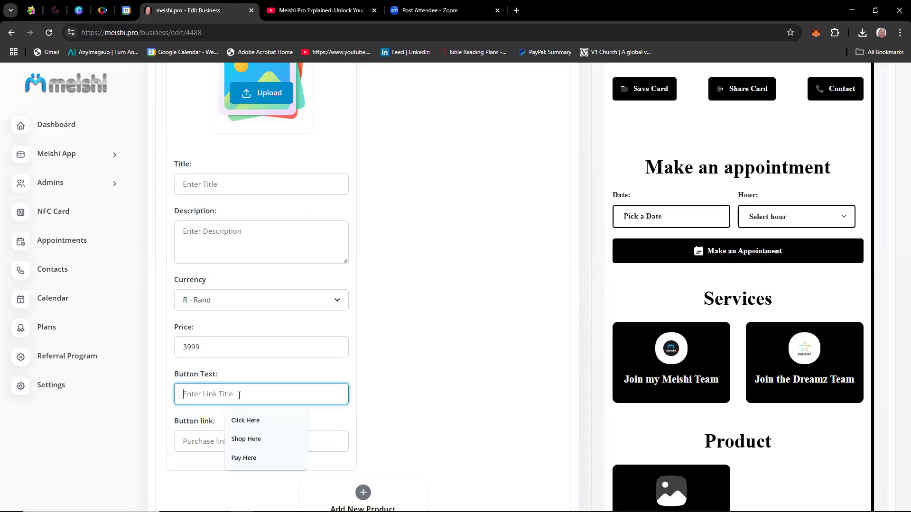
left_click(250, 419)
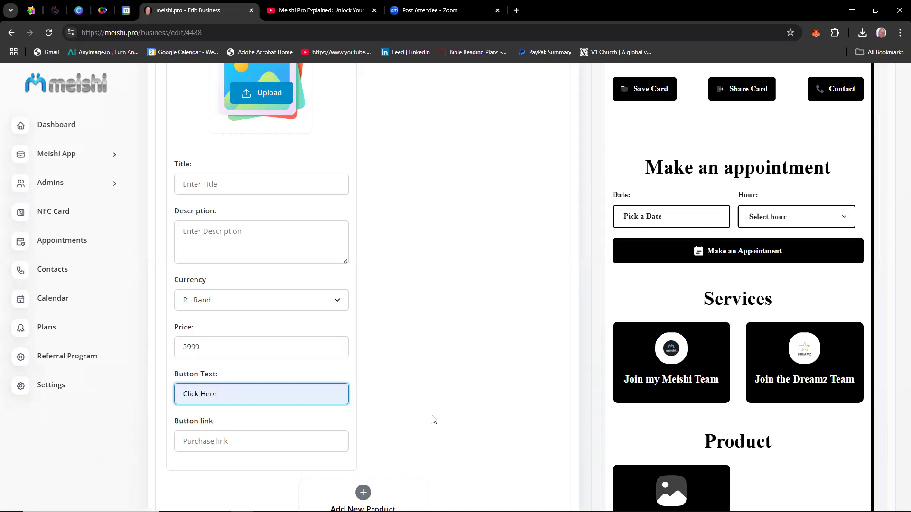
Delete the product entry and turn off the Product section.
scroll(431, 420, "down", 2)
scroll(343, 177, "up", 4)
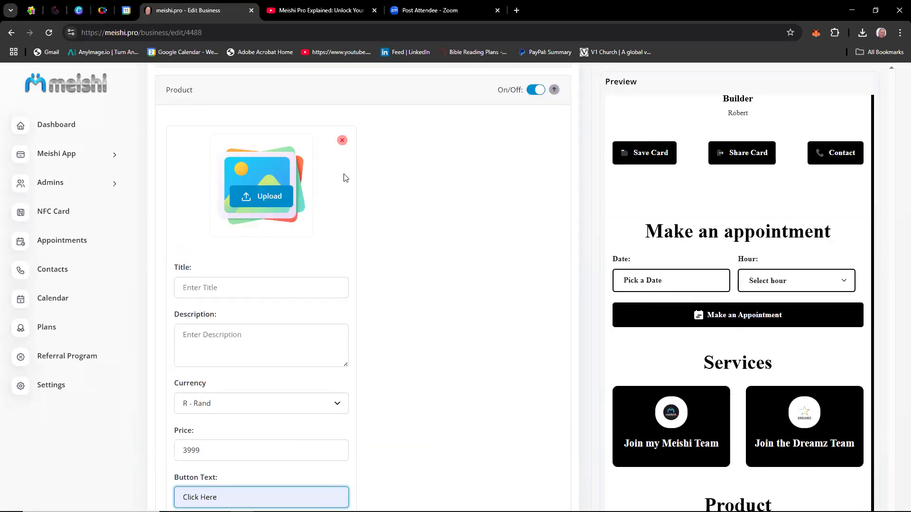
left_click(342, 141)
left_click(534, 151)
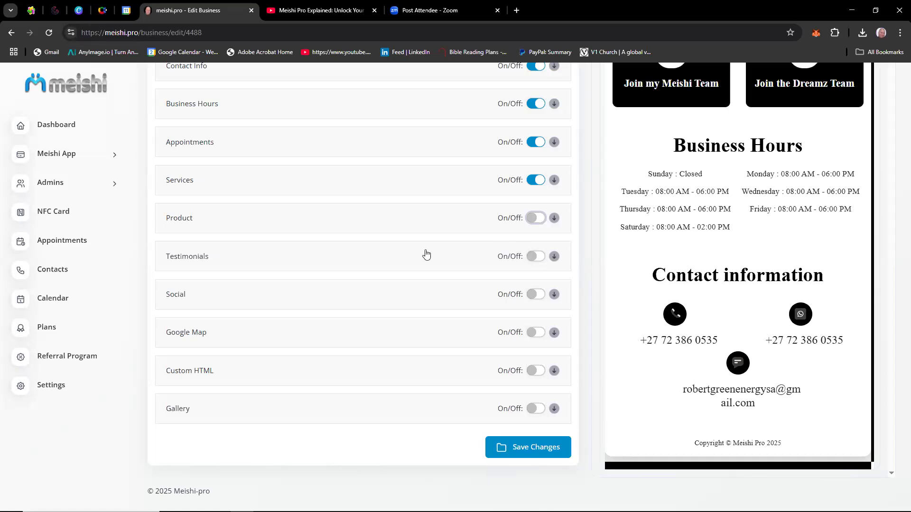
Turn on the Testimonials section, add a new testimonial entry and remove that entry again.
left_click(542, 257)
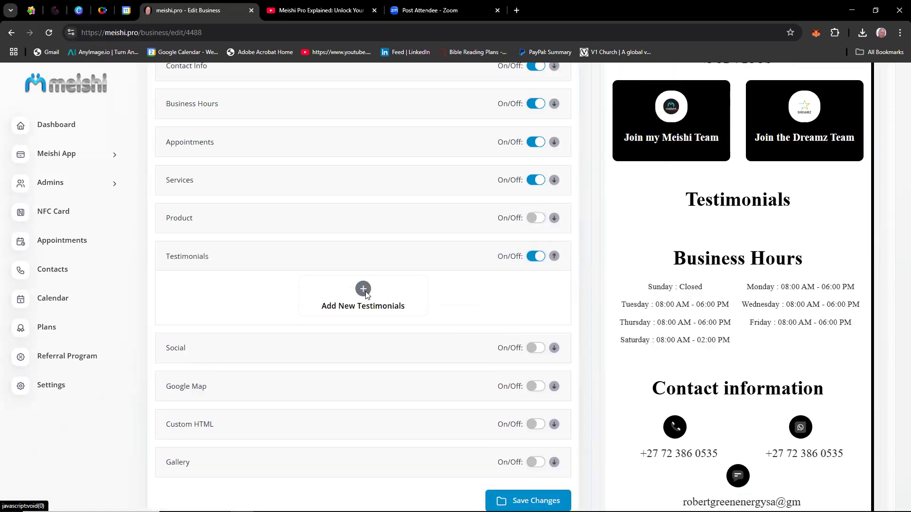
left_click(364, 292)
scroll(392, 417, "down", 1)
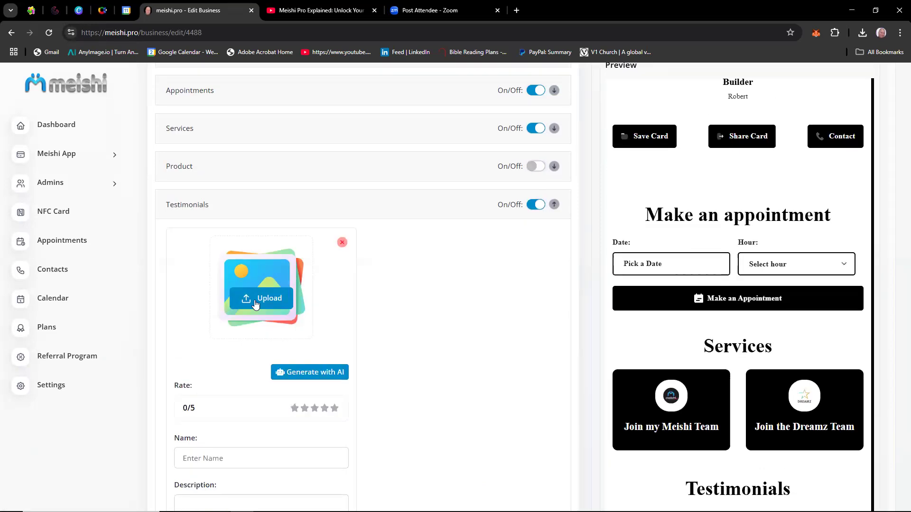
scroll(390, 379, "down", 2)
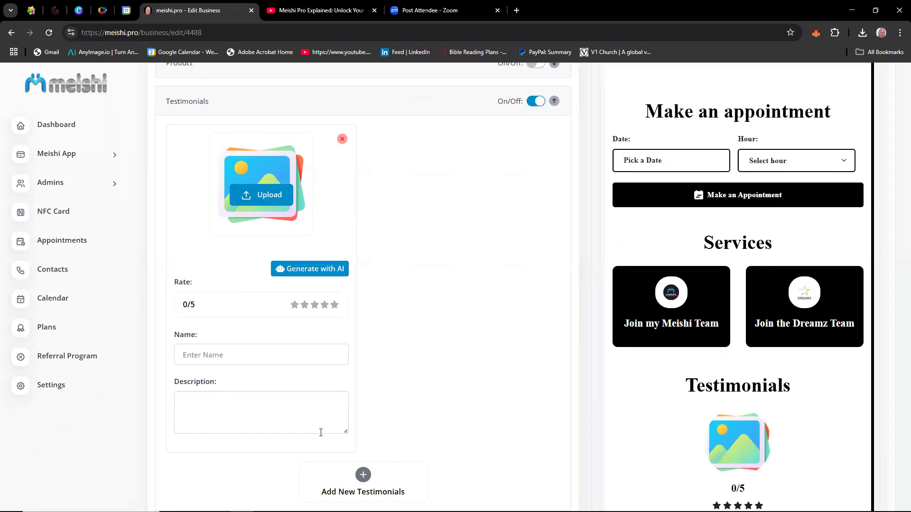
left_click(341, 141)
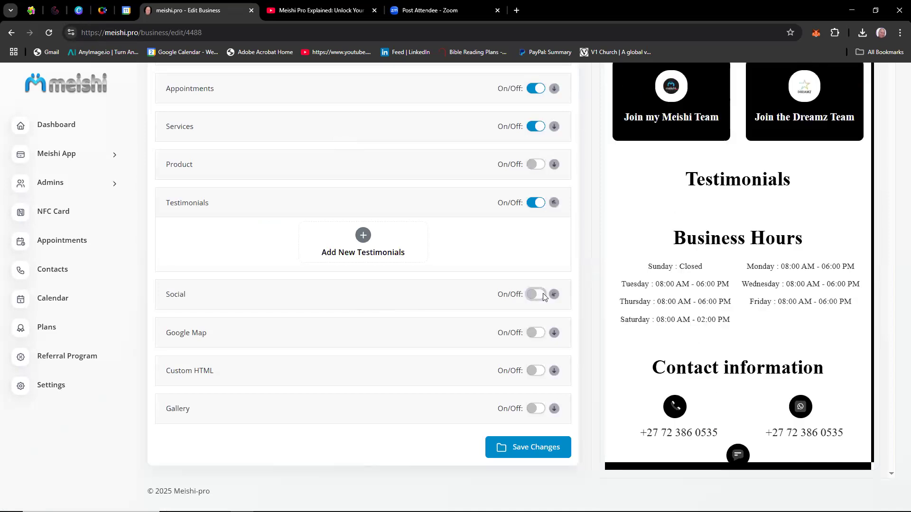
Turn on the Social section and add Facebook and Tiktok link fields.
left_click(535, 295)
left_click(319, 289)
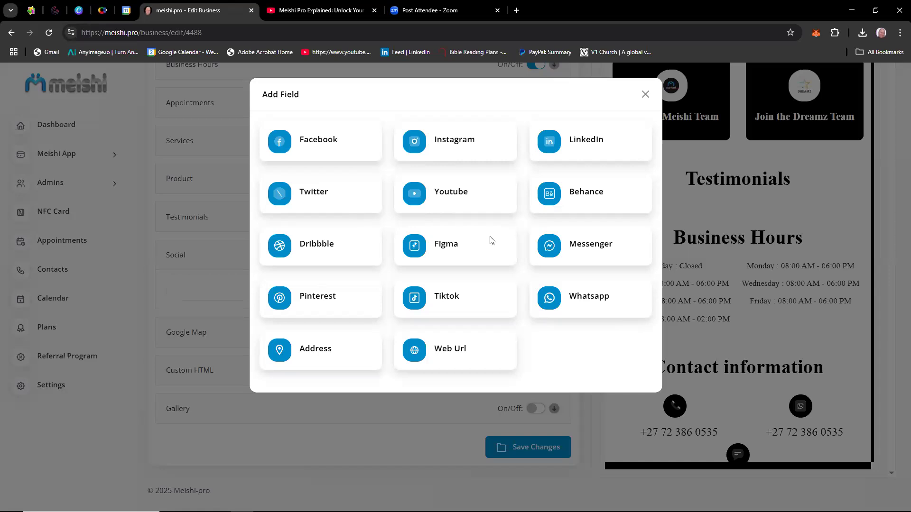
left_click(316, 141)
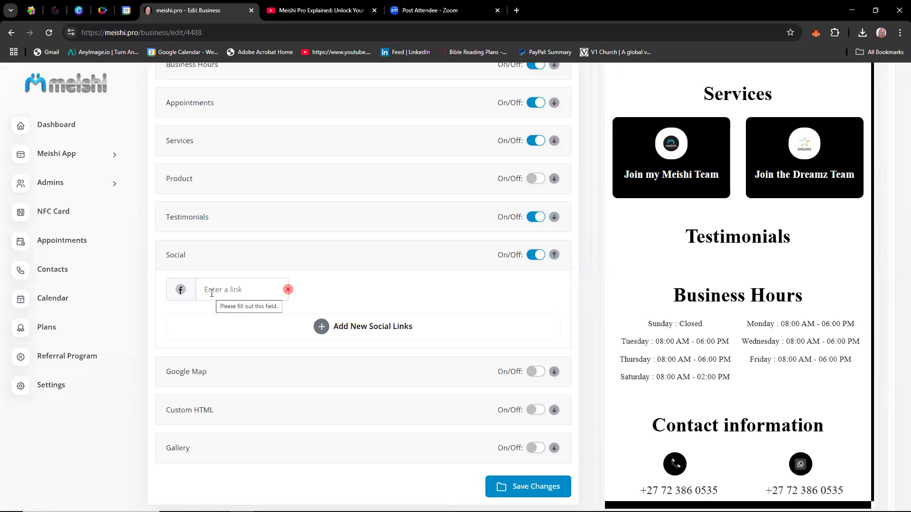
left_click(321, 326)
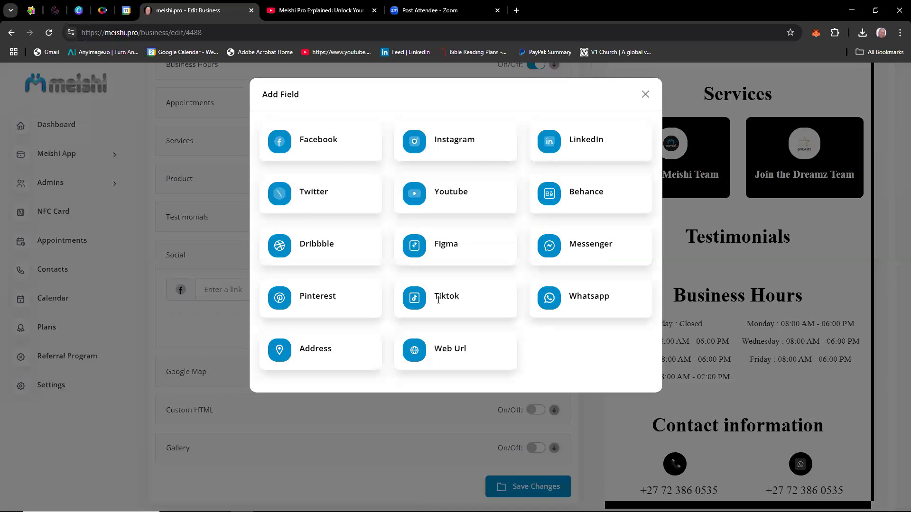
left_click(412, 301)
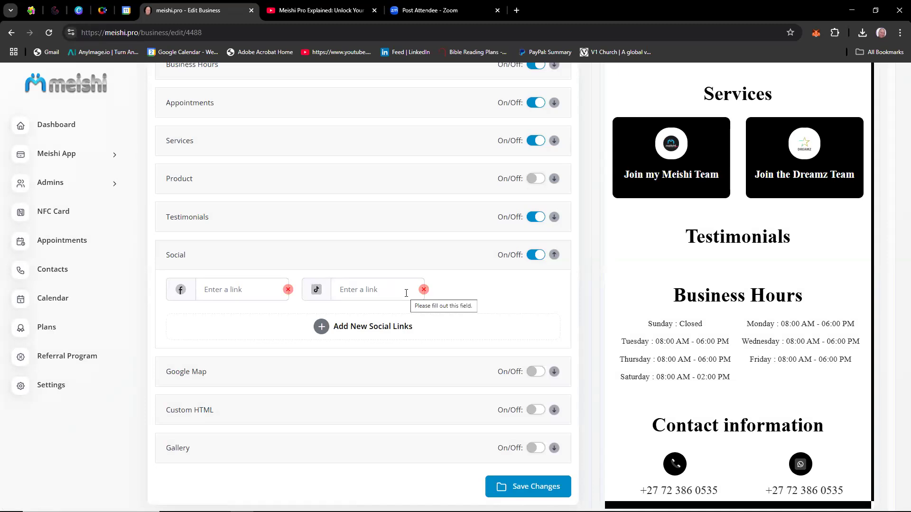
Remove the empty Facebook and Tiktok link fields and turn off the Social and Testimonials sections.
left_click(535, 494)
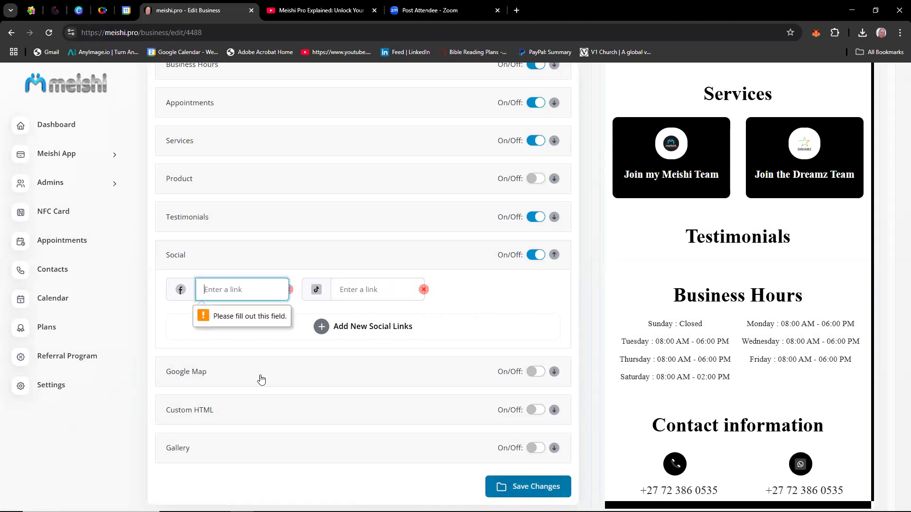
left_click(290, 290)
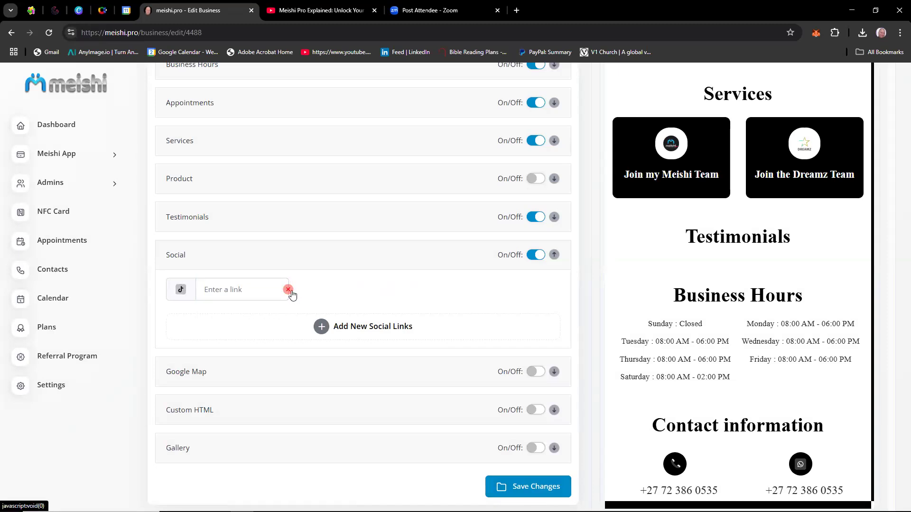
left_click(290, 292)
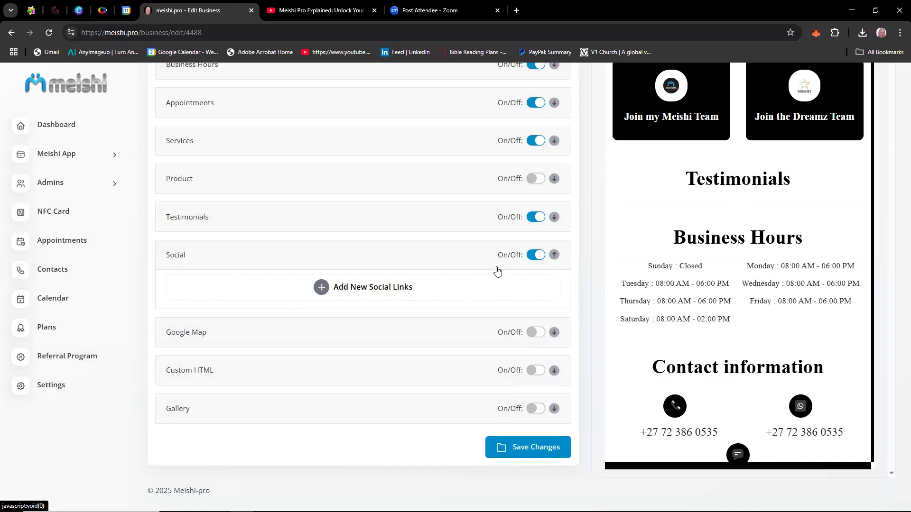
left_click(532, 258)
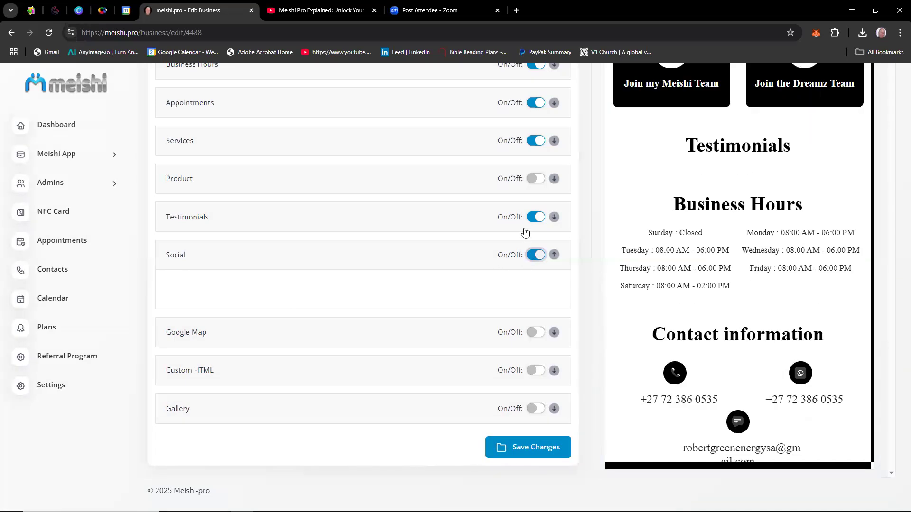
left_click(532, 258)
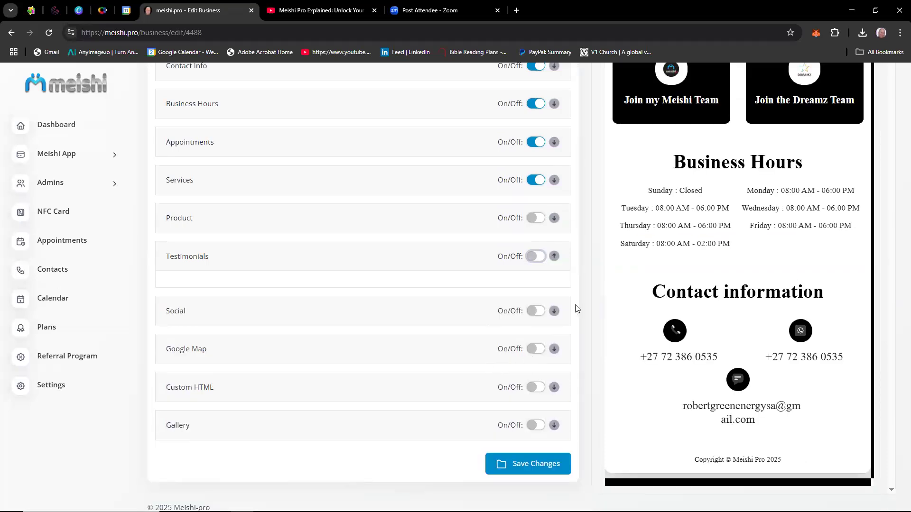
Open Google Maps in a new browser tab.
left_click(517, 11)
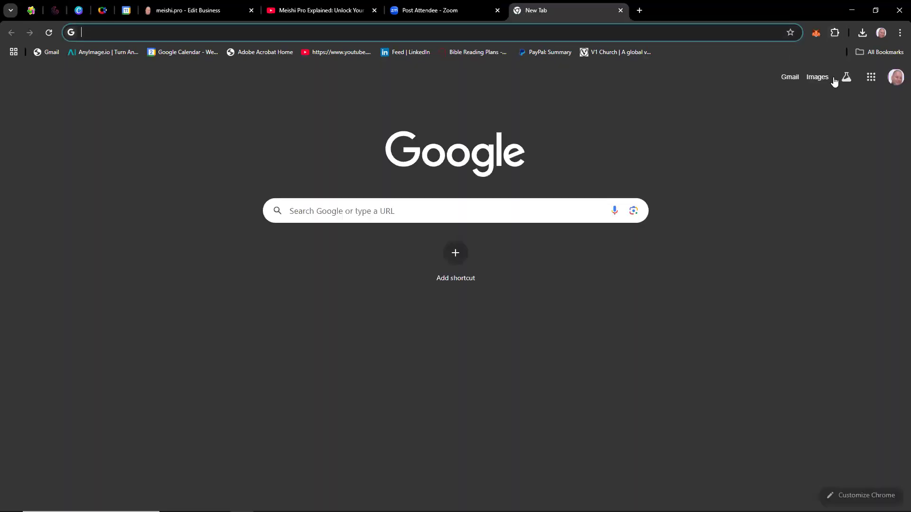
left_click(876, 80)
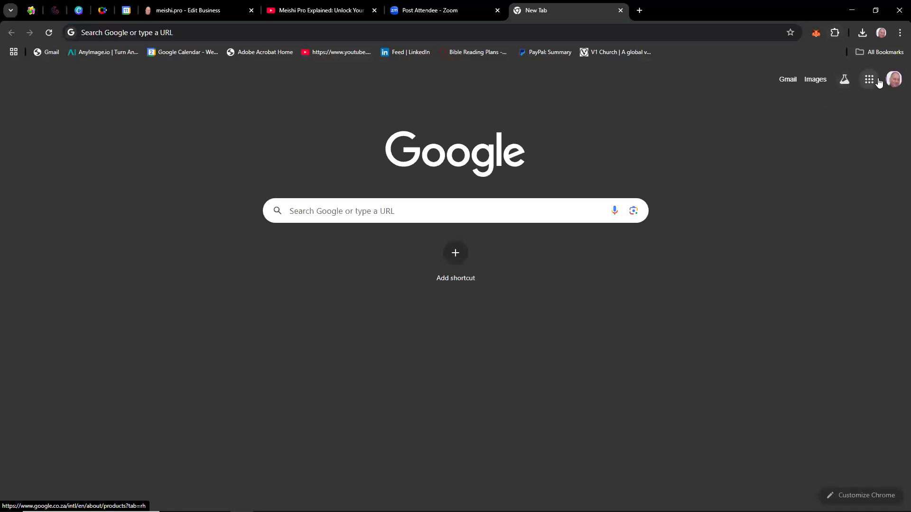
left_click(878, 82)
left_click(878, 82)
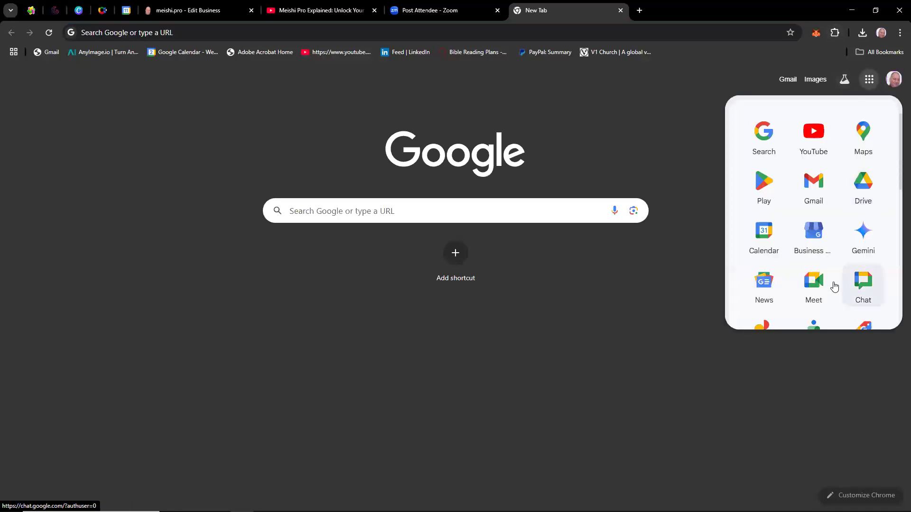
left_click(872, 142)
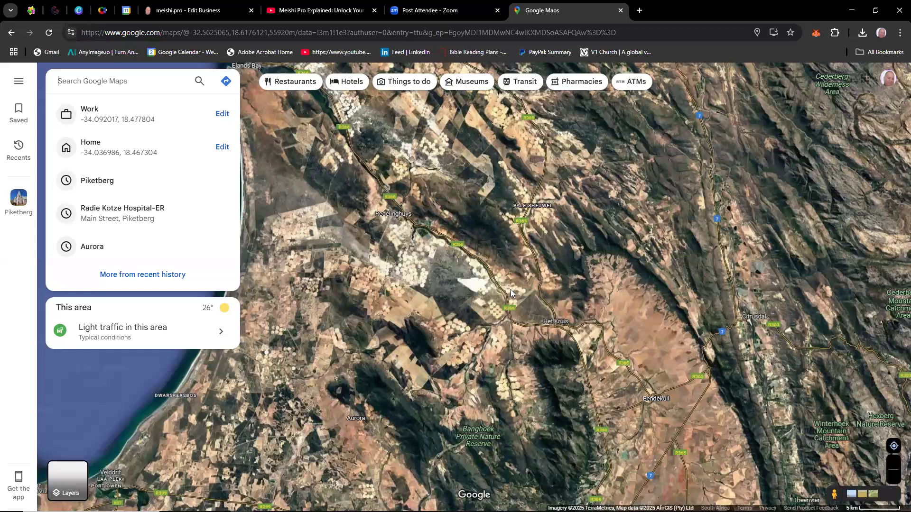
Find the coastal town of Saldanha on the map and open its place details.
scroll(519, 325, "up", 5)
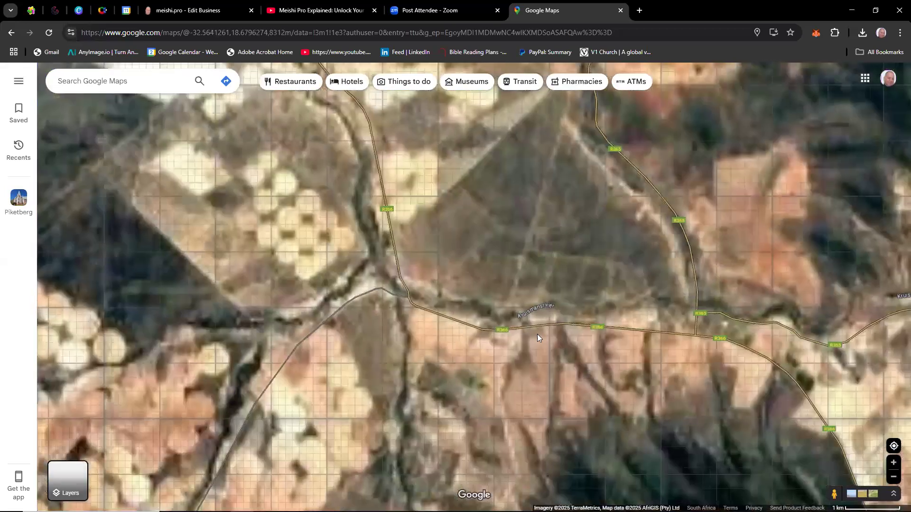
left_click_drag(537, 334, 537, 4)
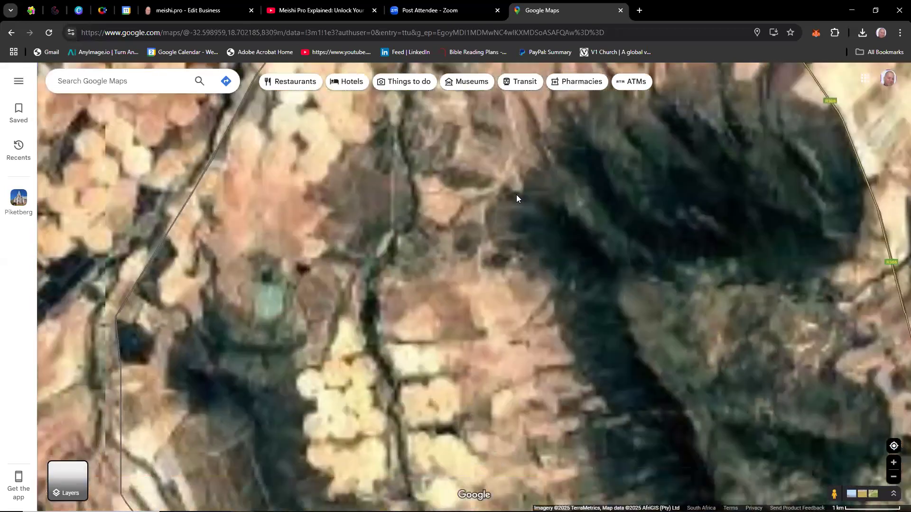
scroll(517, 198, "down", 5)
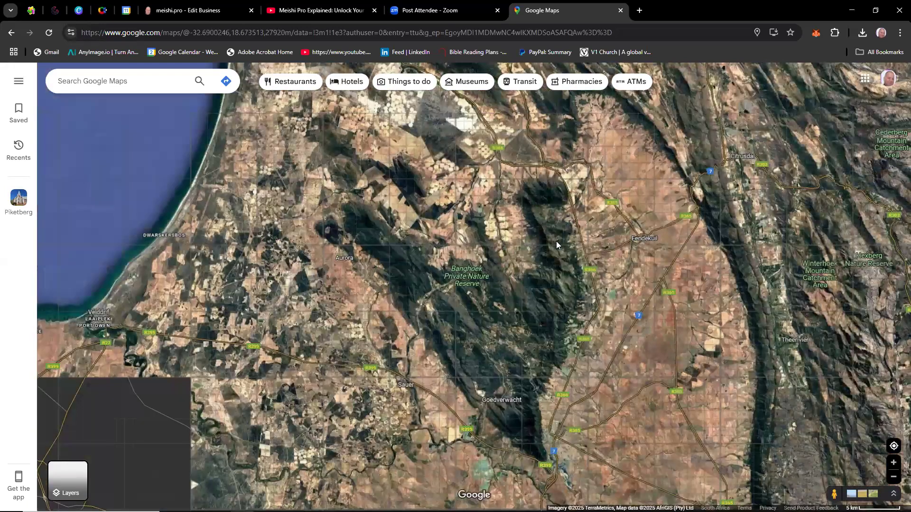
left_click_drag(556, 242, 878, 176)
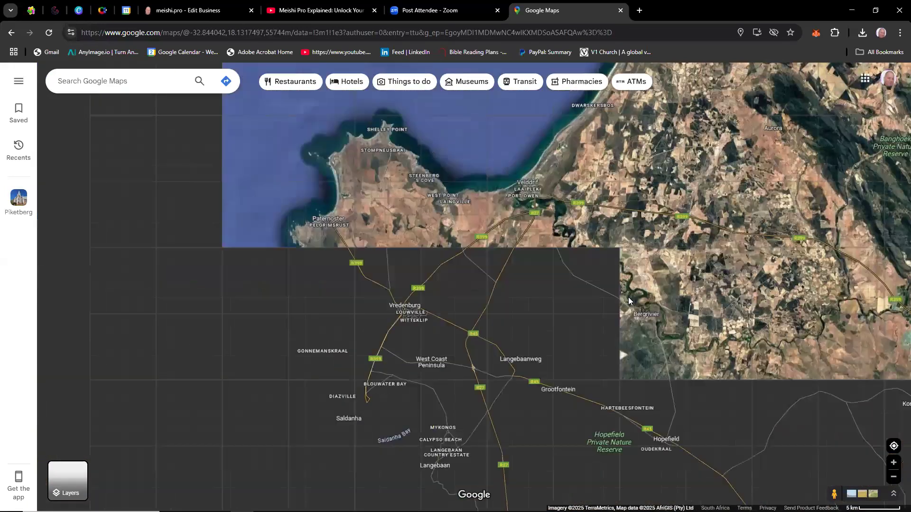
left_click(515, 352)
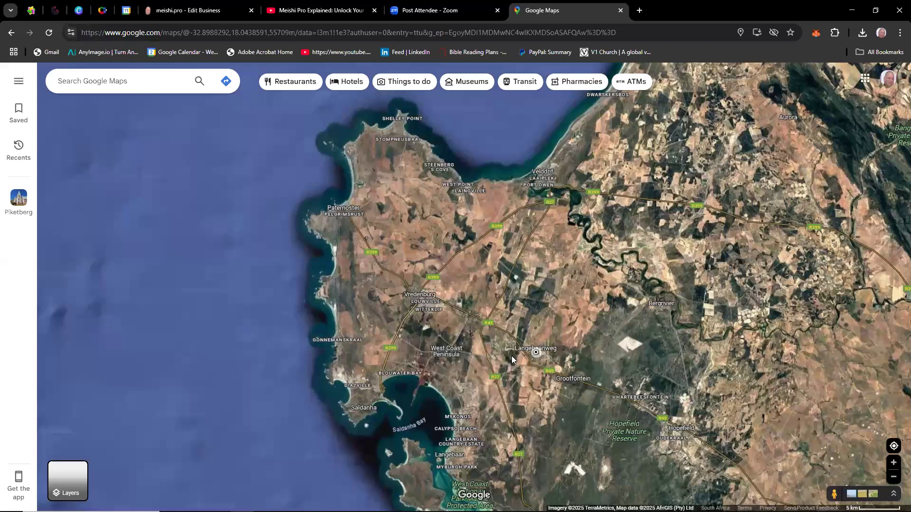
left_click_drag(463, 353, 564, 283)
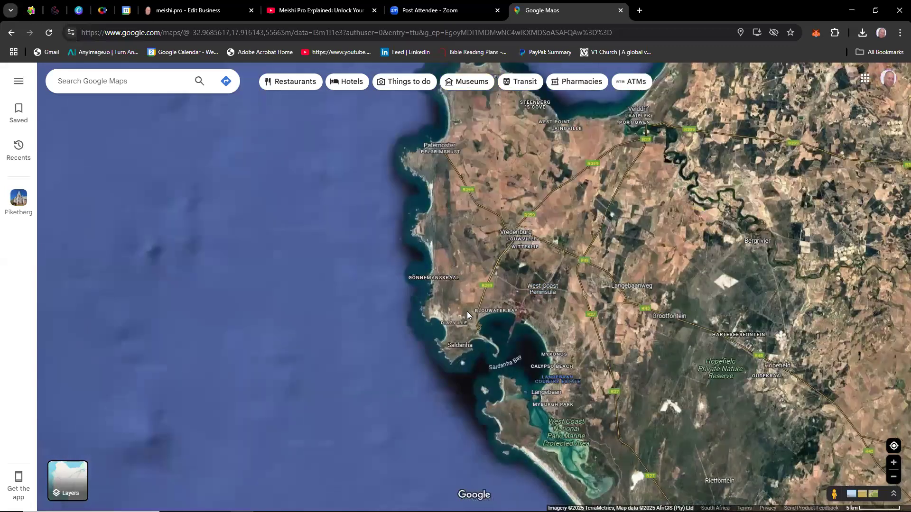
left_click(459, 346)
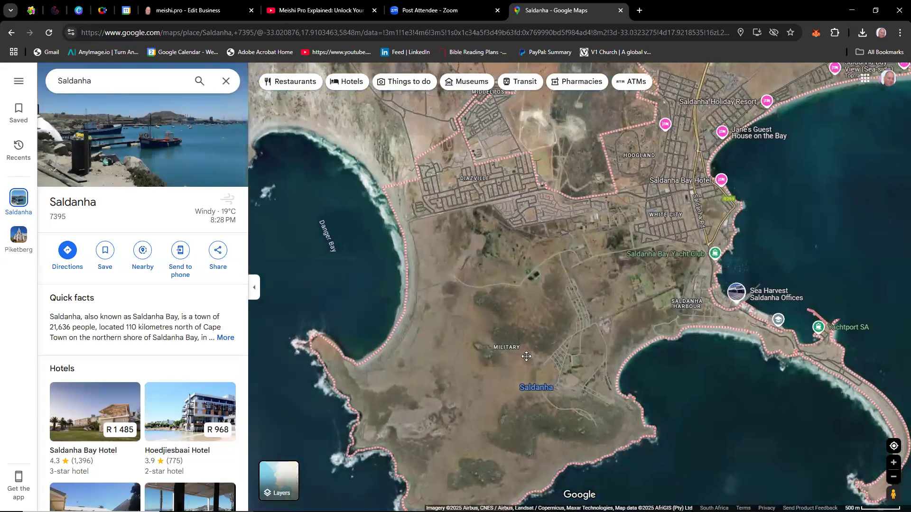
Share a spot near White City in Saldanha and copy the medium-size map embed HTML.
left_click_drag(526, 356, 472, 396)
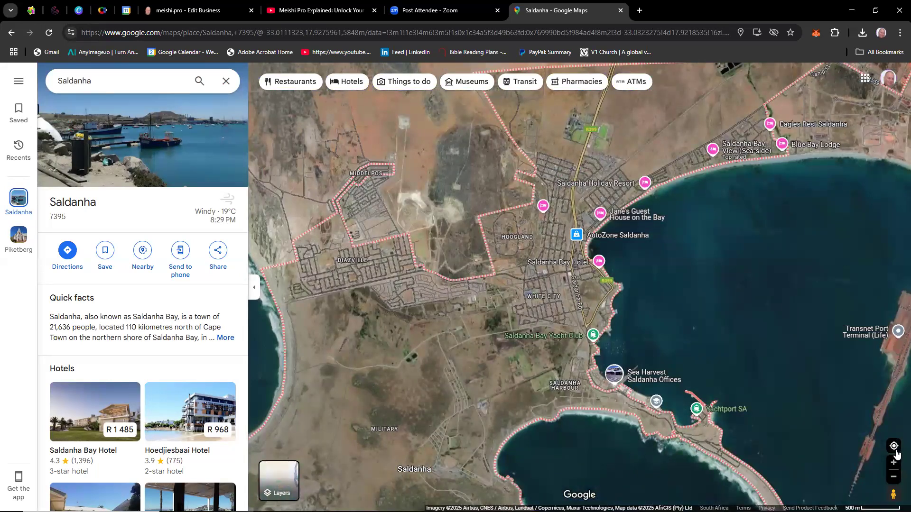
right_click(570, 314)
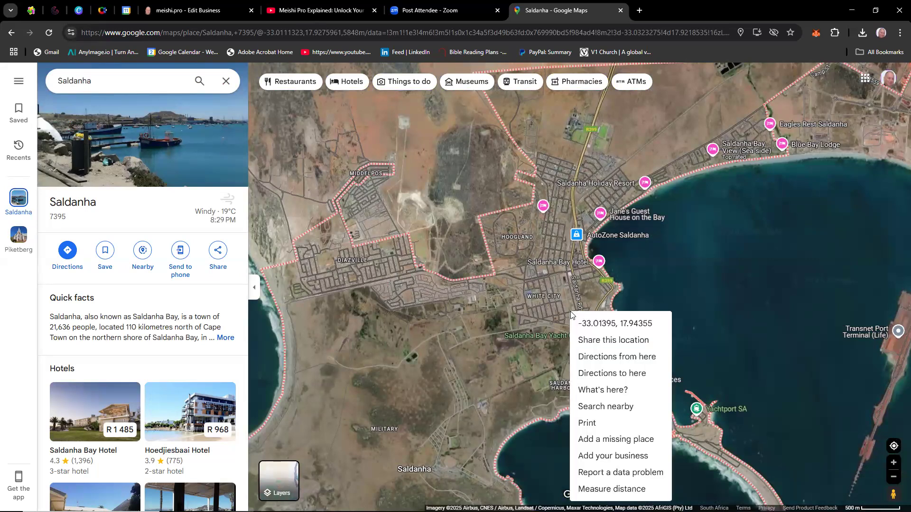
left_click(596, 345)
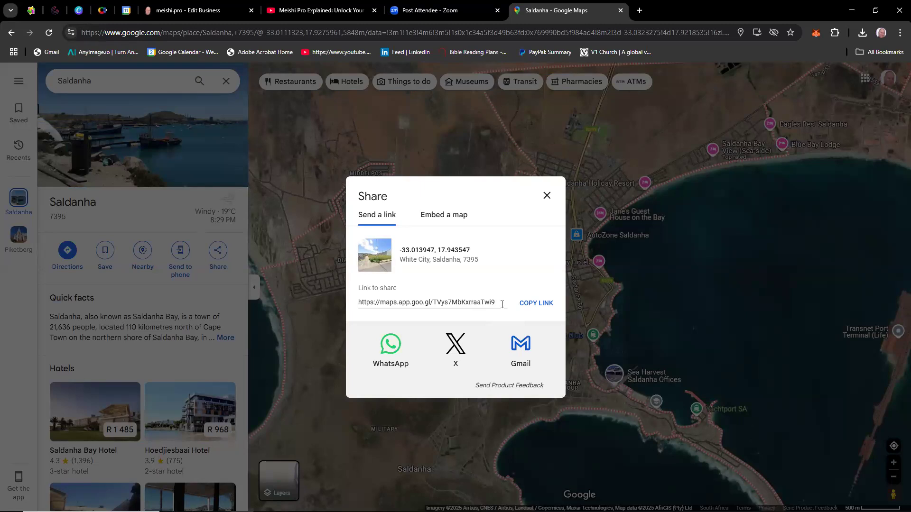
left_click(446, 217)
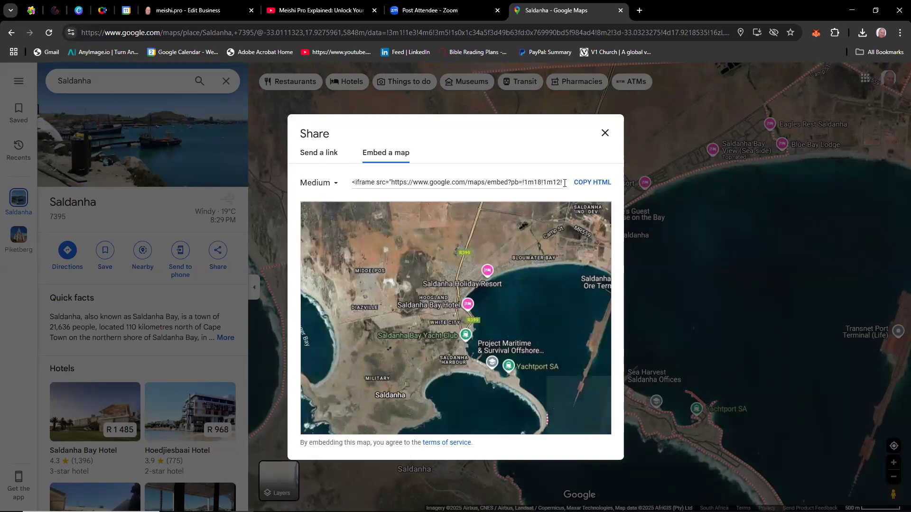
left_click(590, 184)
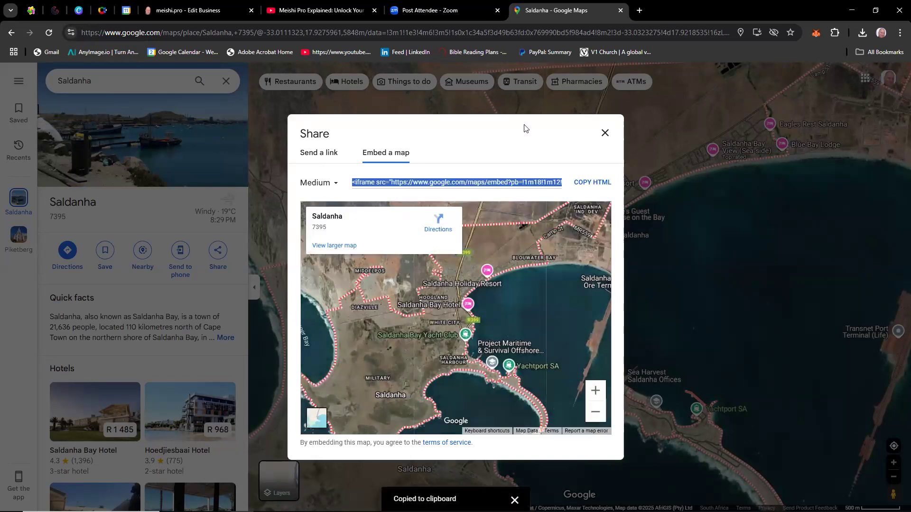
Switch back to the Meishi Pro business editor, turn on the Google Map section, paste the copied iframe code and save the changes.
left_click(189, 12)
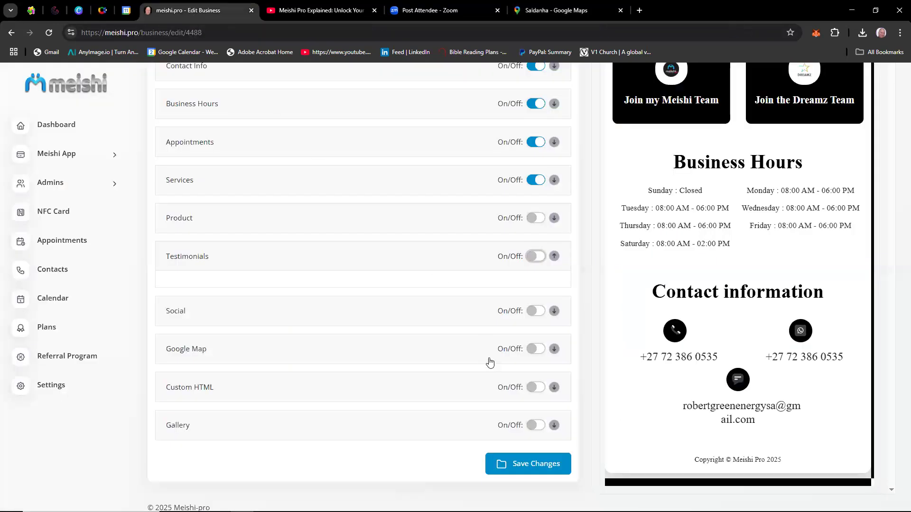
left_click(537, 352)
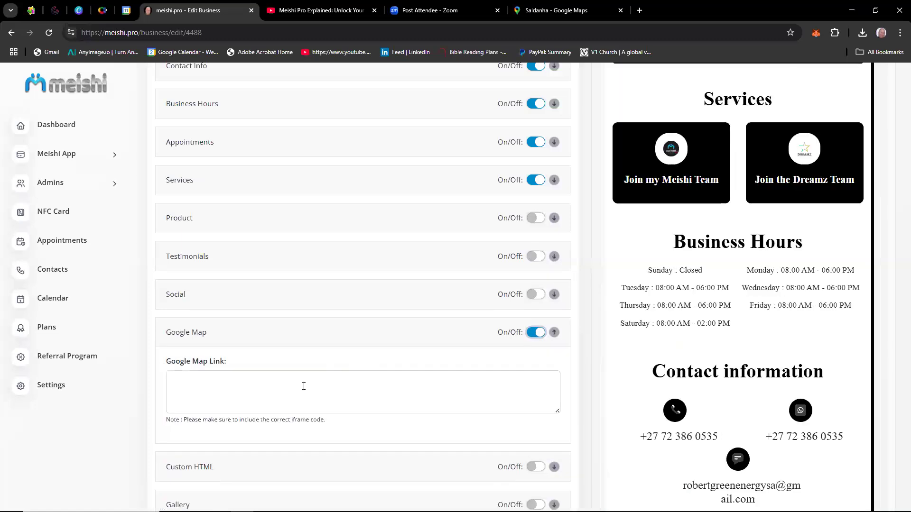
left_click(255, 376)
right_click(255, 379)
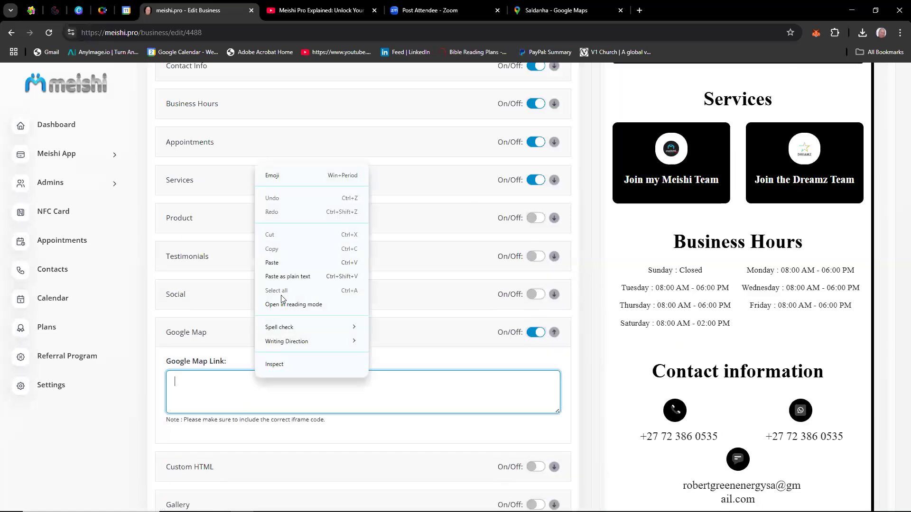
left_click(272, 263)
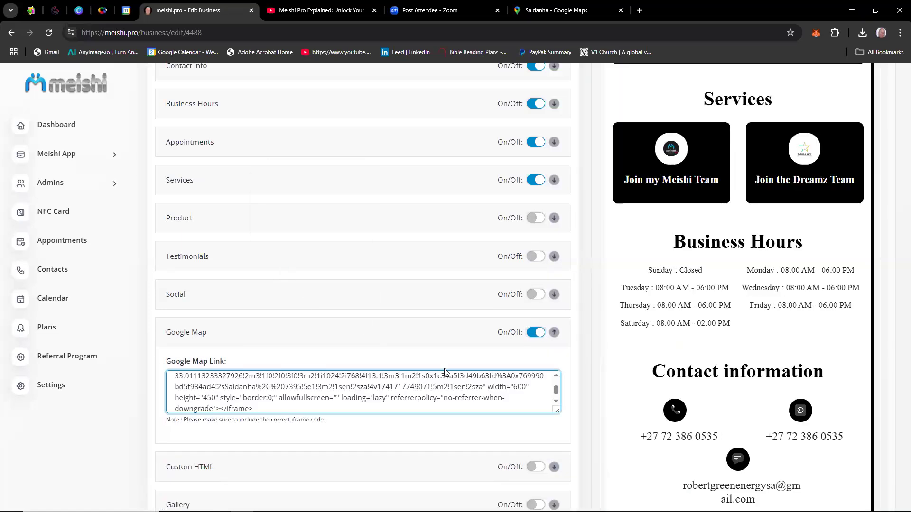
scroll(446, 372, "down", 2)
left_click(535, 449)
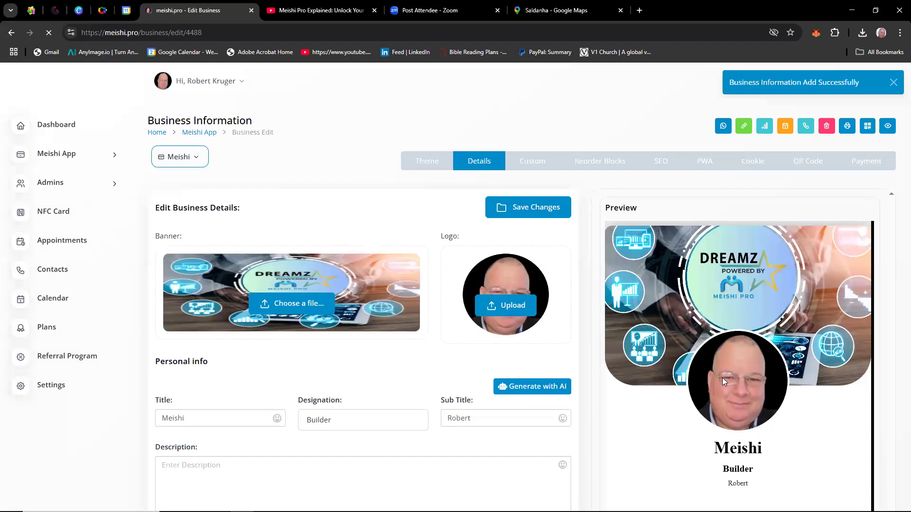
Check the embedded map in the card preview and turn on the Custom HTML section.
scroll(722, 378, "down", 2)
scroll(722, 378, "down", 8)
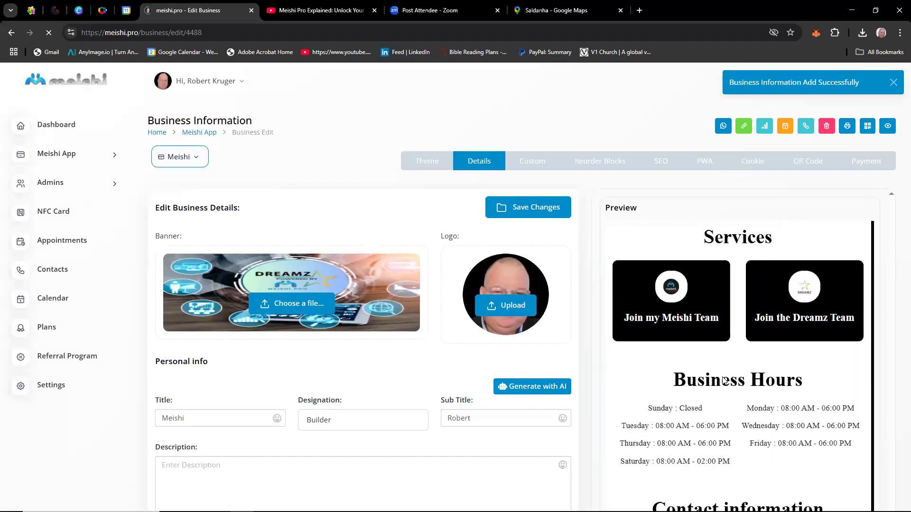
scroll(784, 382, "down", 9)
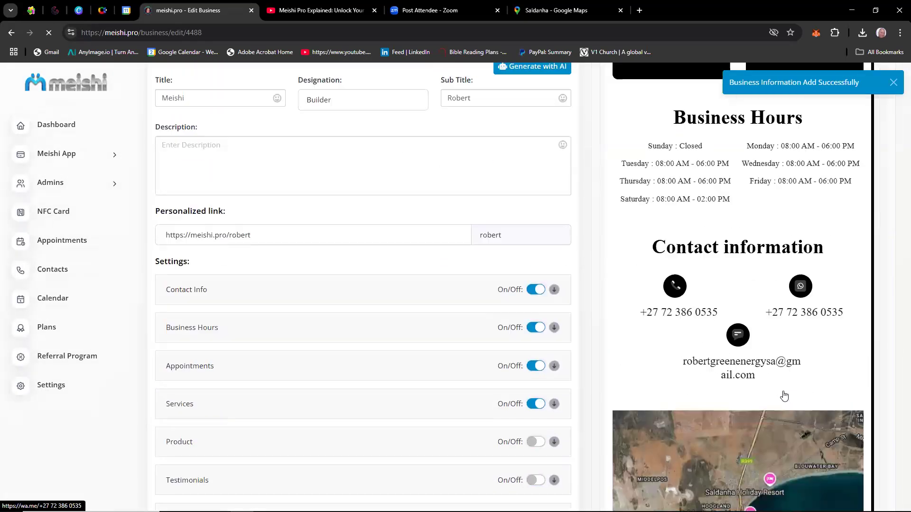
scroll(783, 393, "down", 2)
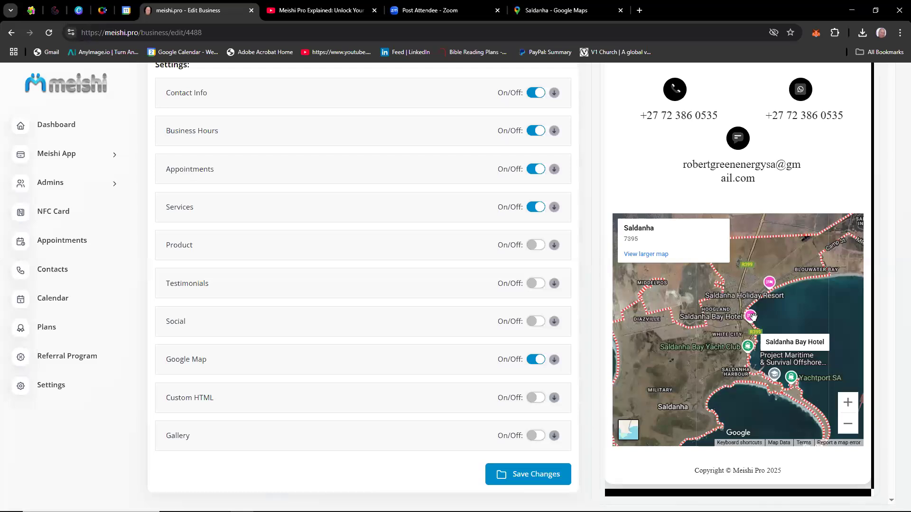
left_click(538, 403)
scroll(373, 402, "down", 2)
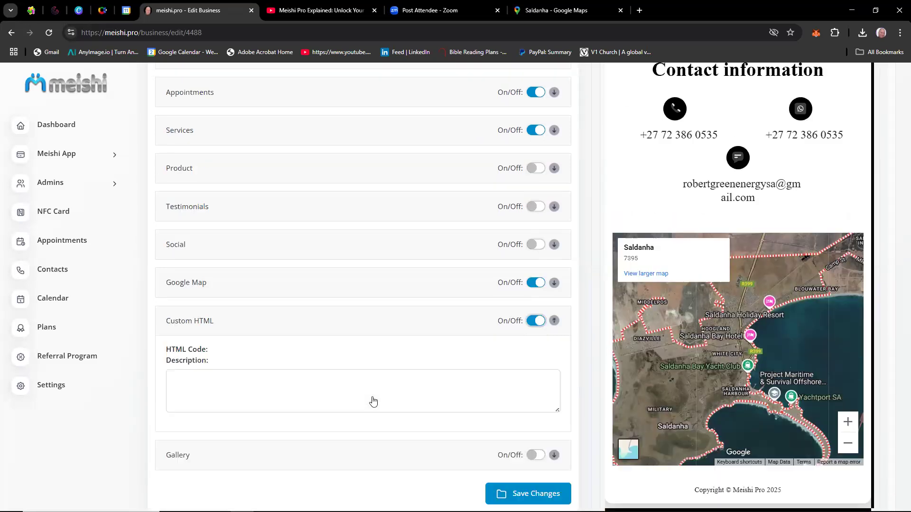
scroll(373, 402, "down", 1)
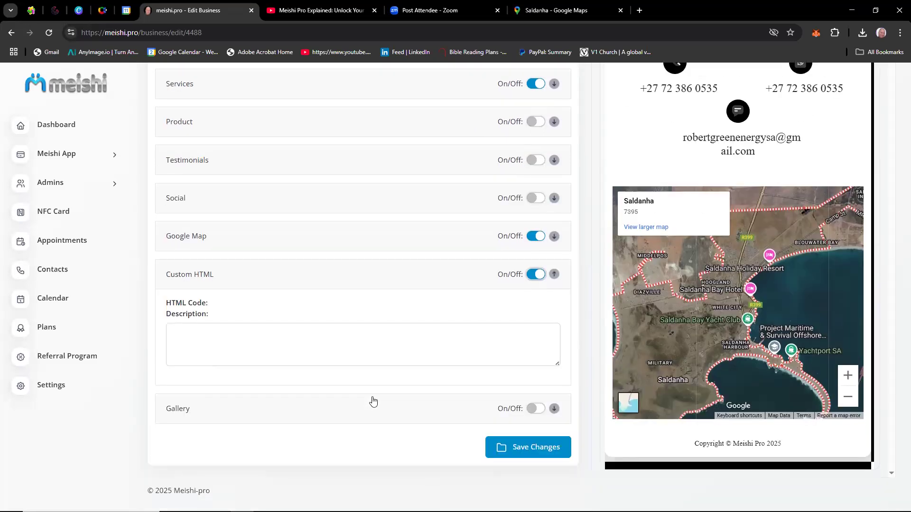
Switch to the YouTube video "Meishi Pro Explained: Unlock Your Networking Potential!" and open its embed code.
left_click(301, 13)
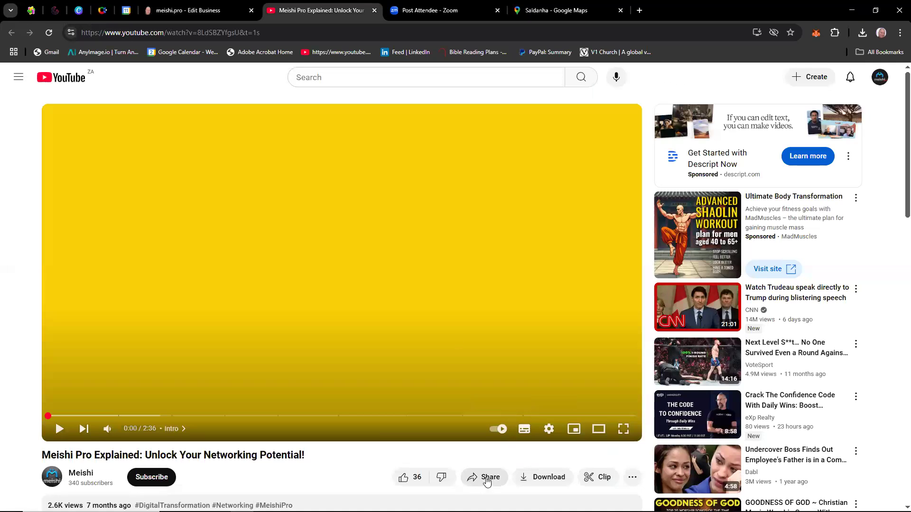
left_click(486, 478)
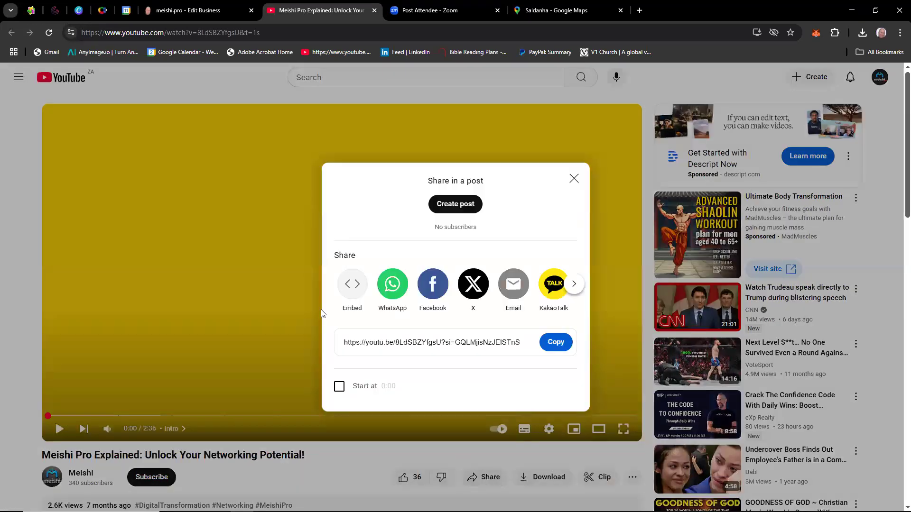
left_click(351, 283)
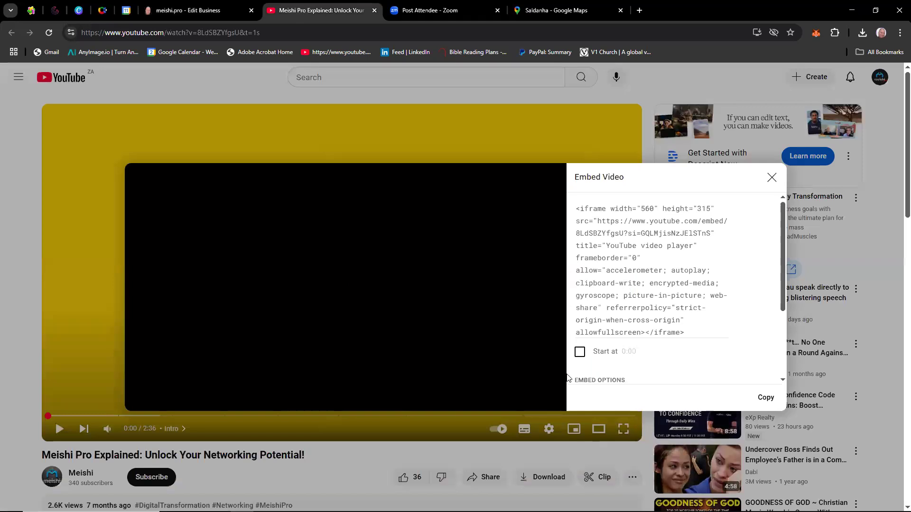
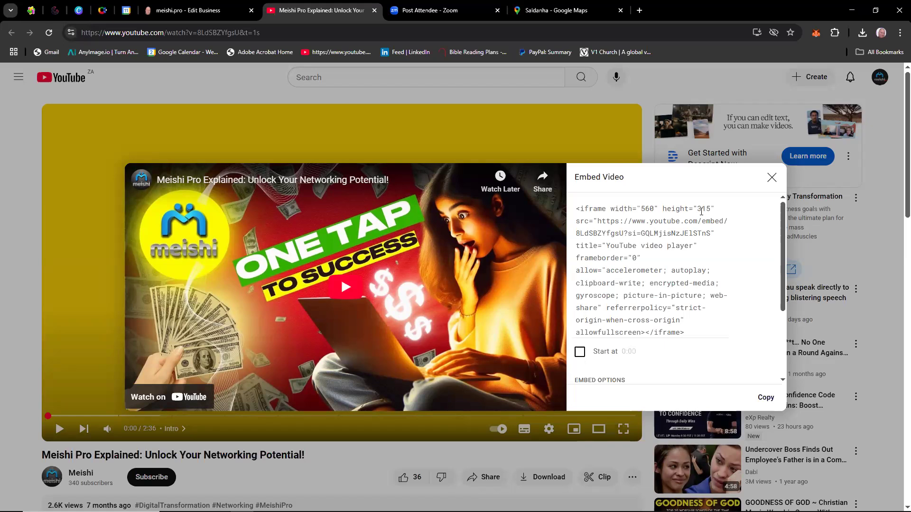
Copy the YouTube video's embed code, paste it into the HTML code field of the Custom HTML section in the Meishi Pro editor, and save the changes.
left_click(762, 398)
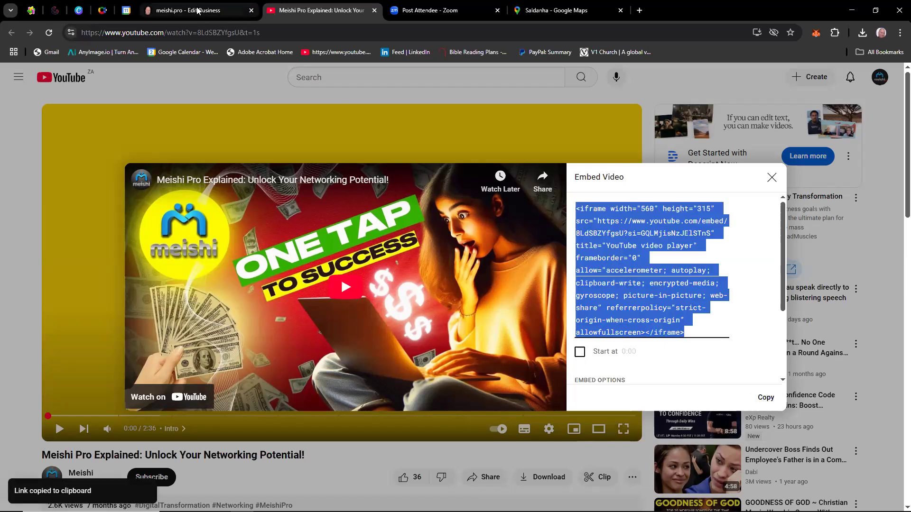
key("ctrl+shift+Tab")
left_click(194, 334)
right_click(194, 335)
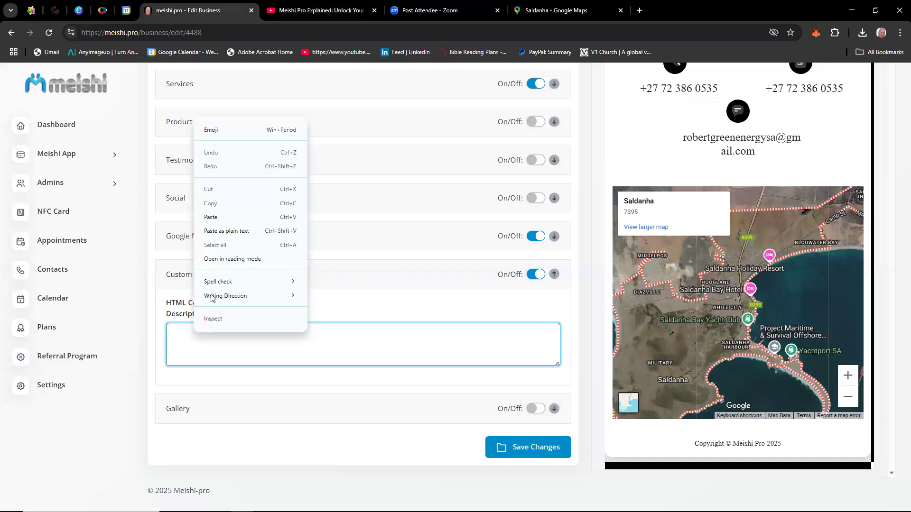
left_click(236, 216)
left_click(528, 449)
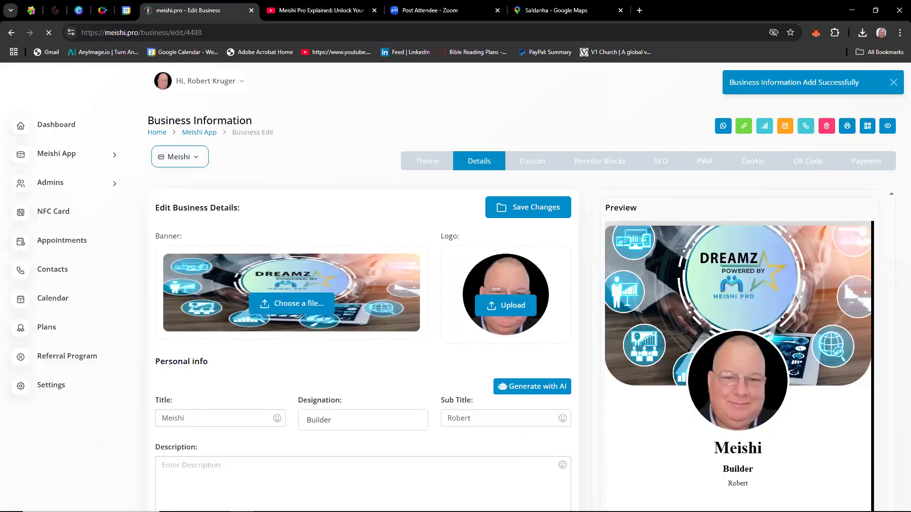
Check the embedded video in the card preview and expand the Custom HTML section.
scroll(792, 334, "down", 10)
scroll(791, 333, "down", 3)
scroll(757, 375, "down", 3)
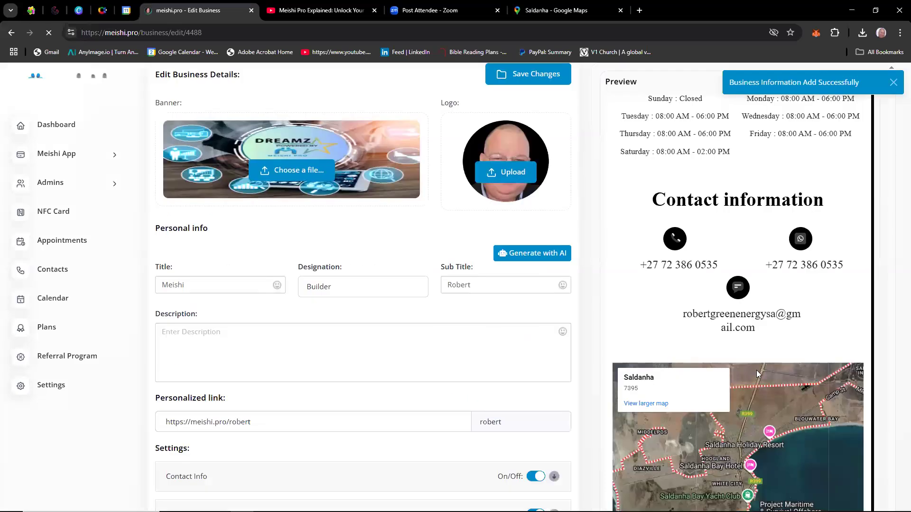
scroll(757, 371, "down", 8)
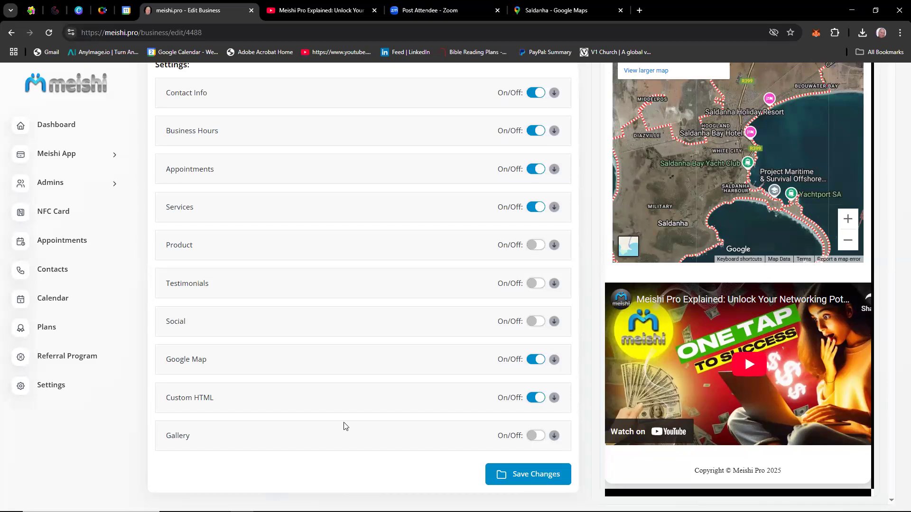
left_click(365, 404)
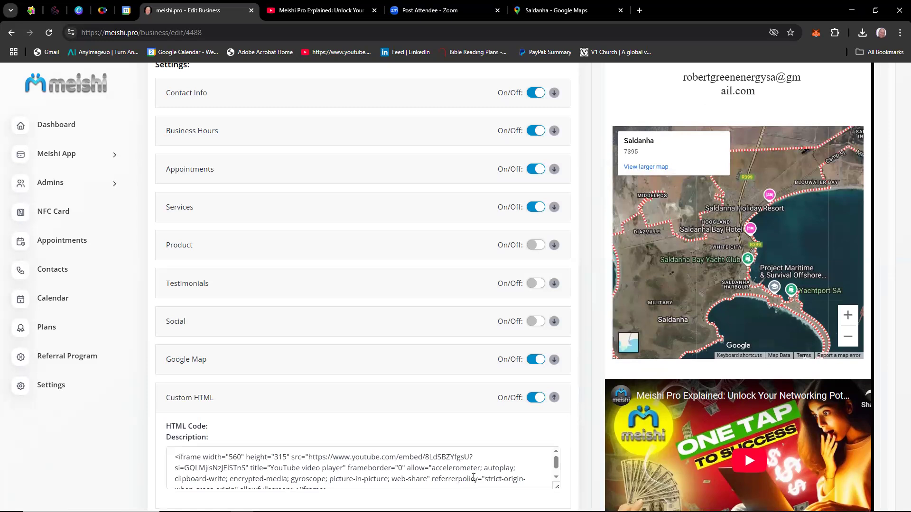
Search Google for "chat gpt" in a new browser tab and open the ChatGPT site.
left_click(641, 10)
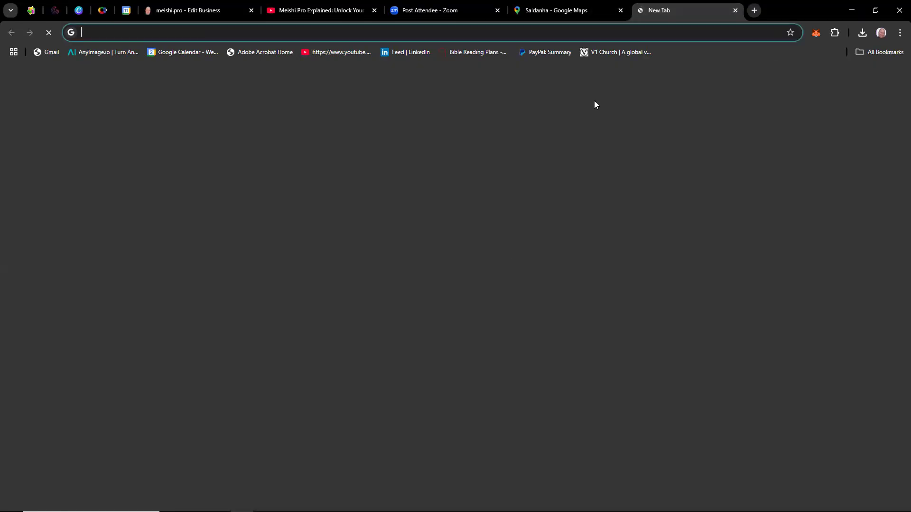
left_click(408, 206)
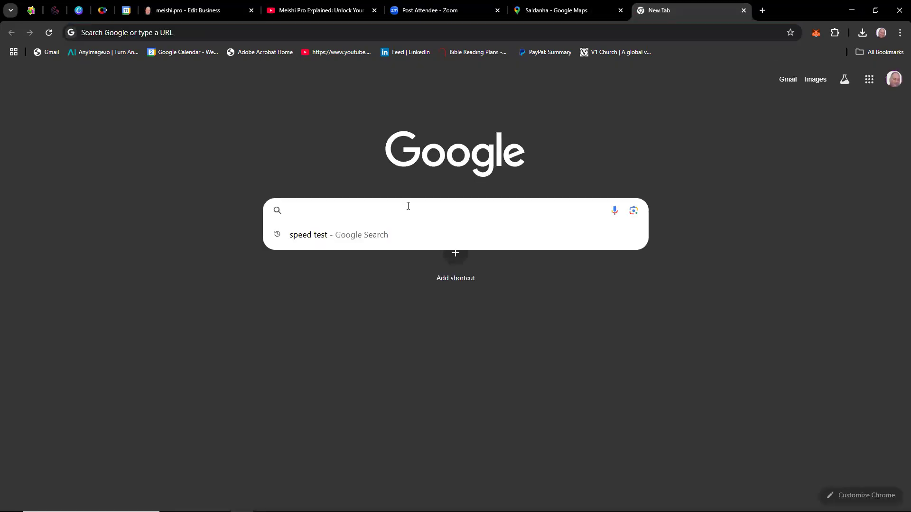
type("cha")
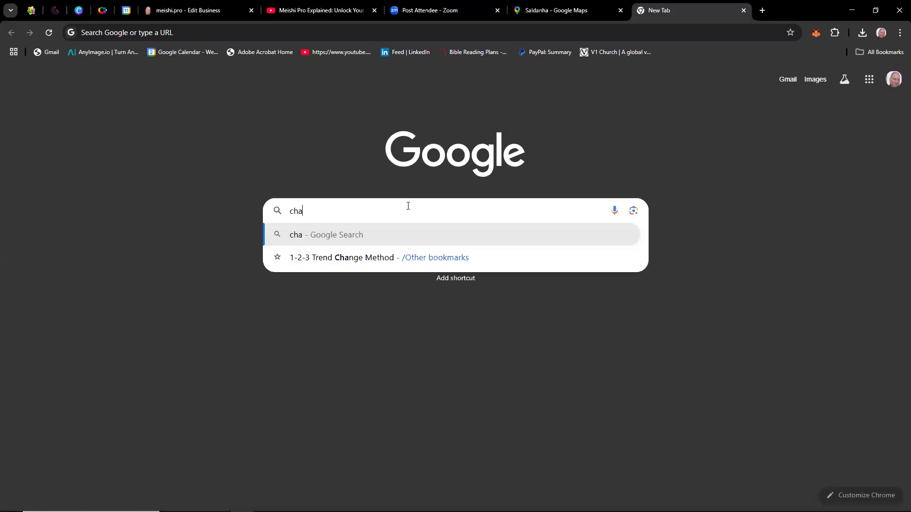
type("t g")
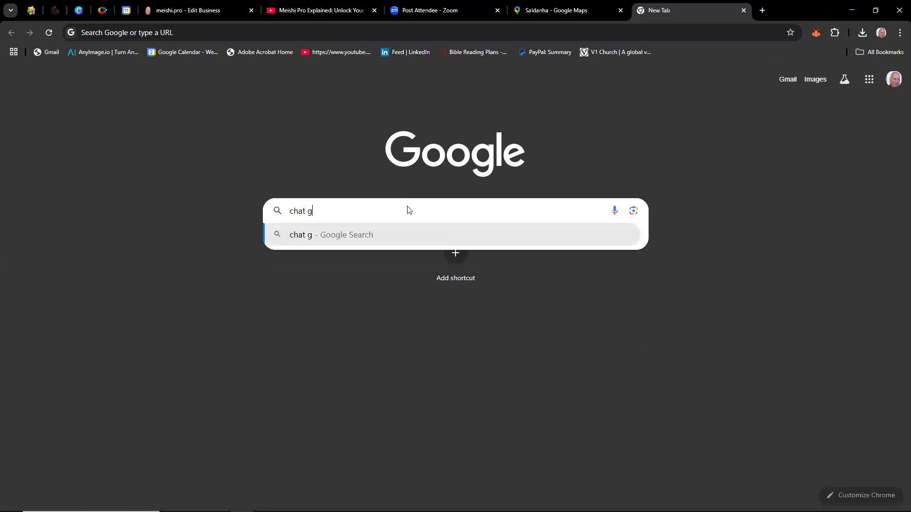
type("pt")
key("Return")
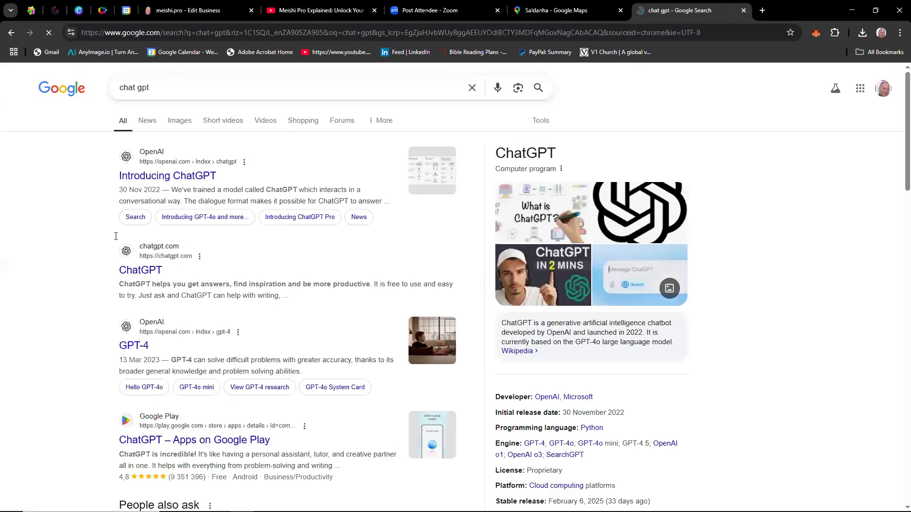
left_click(147, 276)
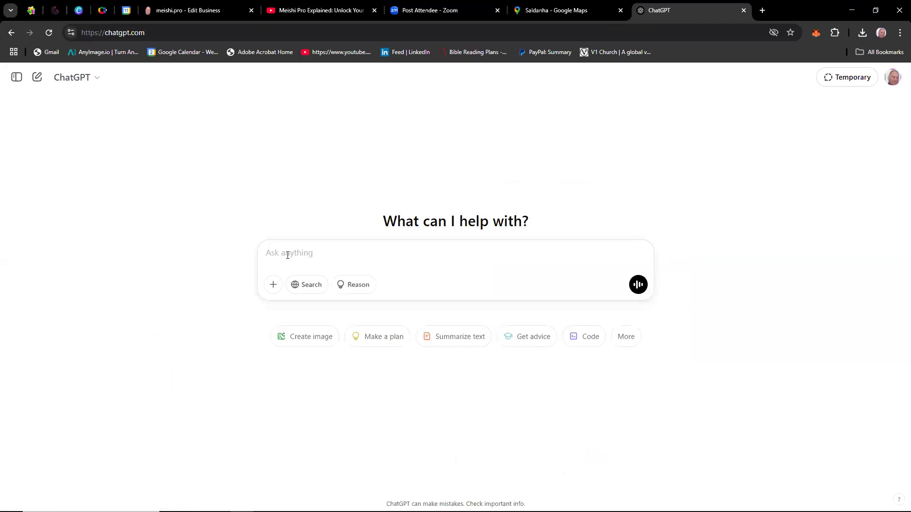
Send ChatGPT the prompt "Please center this code and make it smaller." followed by the copied YouTube iframe code.
type("Please center this code and make it smaller.")
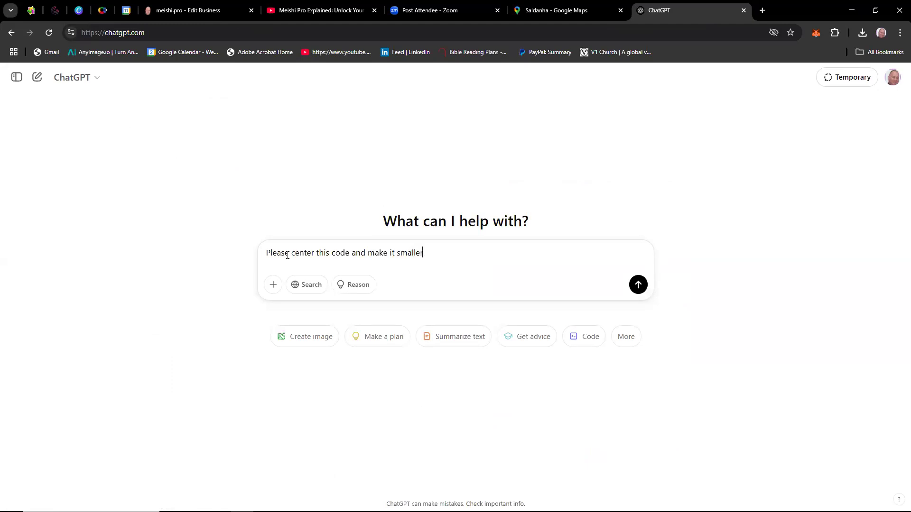
right_click(437, 256)
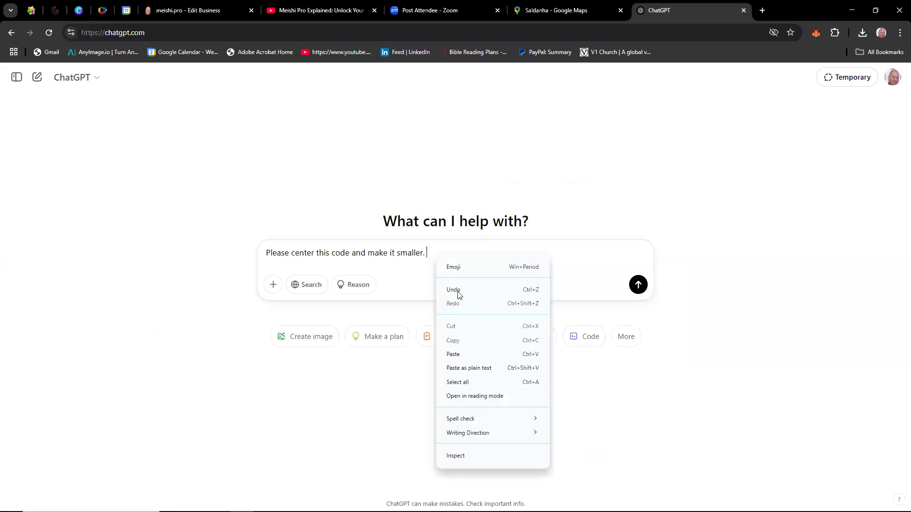
left_click(463, 359)
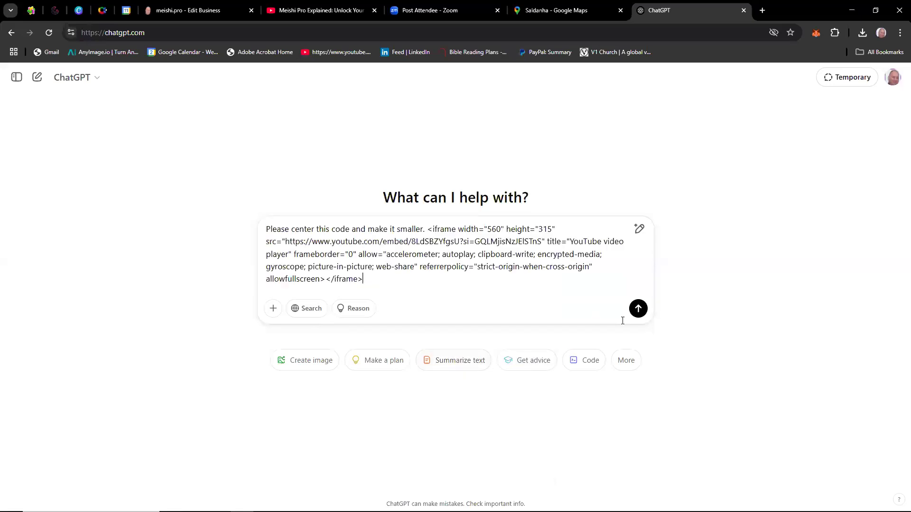
left_click(638, 309)
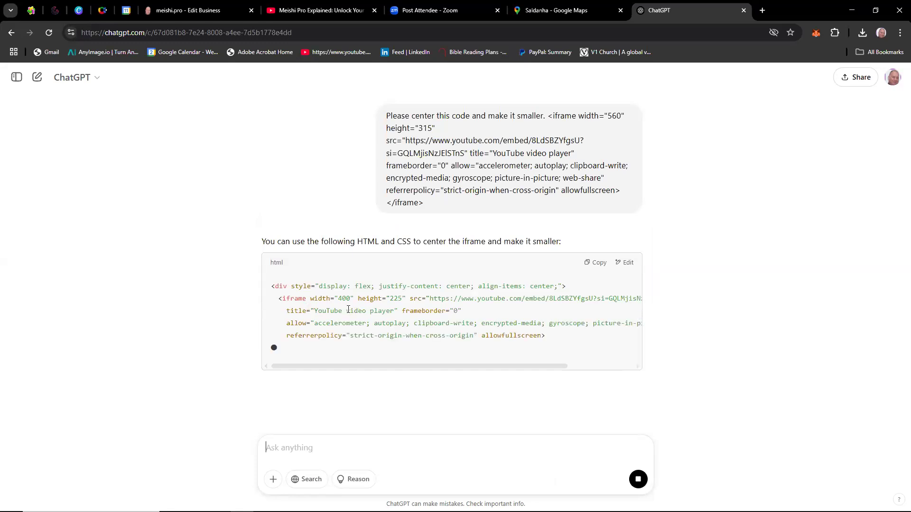
Copy ChatGPT's revised HTML, replace the Custom HTML code with it in the Meishi Pro editor, and save, checking the video in the card preview.
left_click(598, 267)
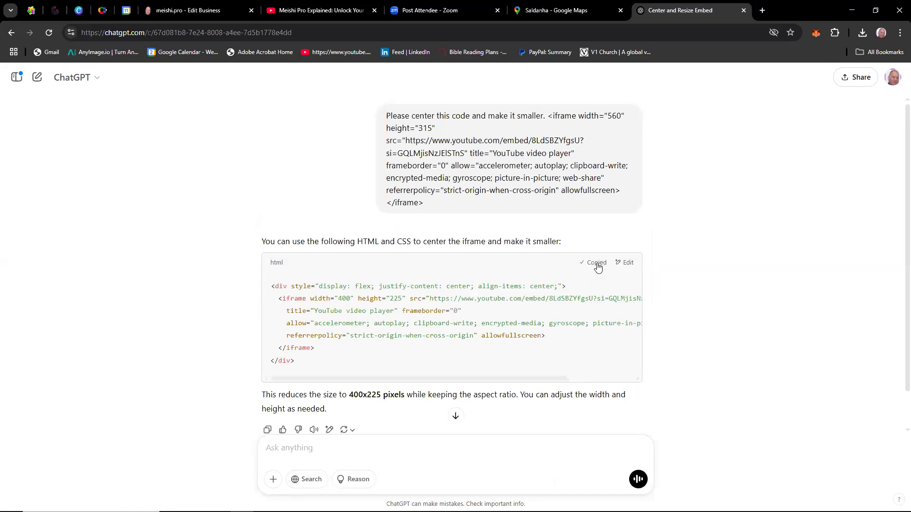
left_click(188, 10)
scroll(356, 470, "down", 1)
left_click_drag(331, 479, 219, 473)
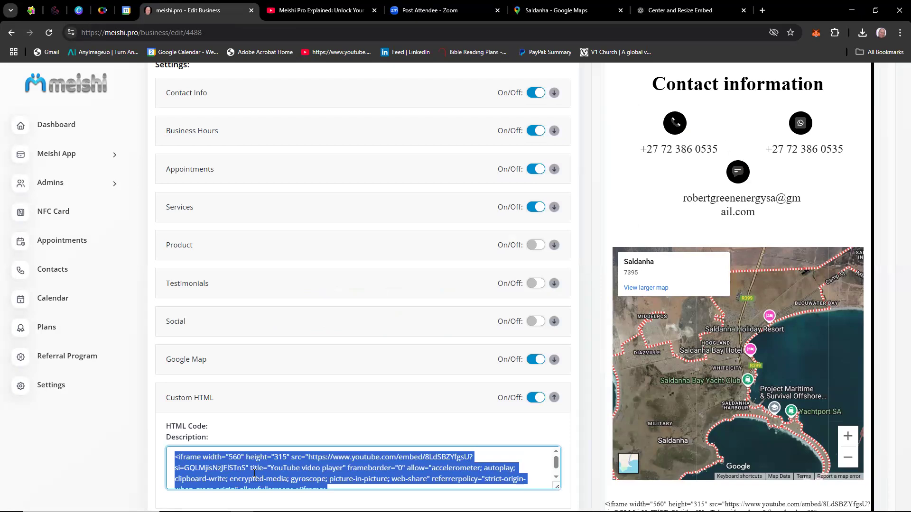
key("ctrl+v")
scroll(536, 463, "down", 4)
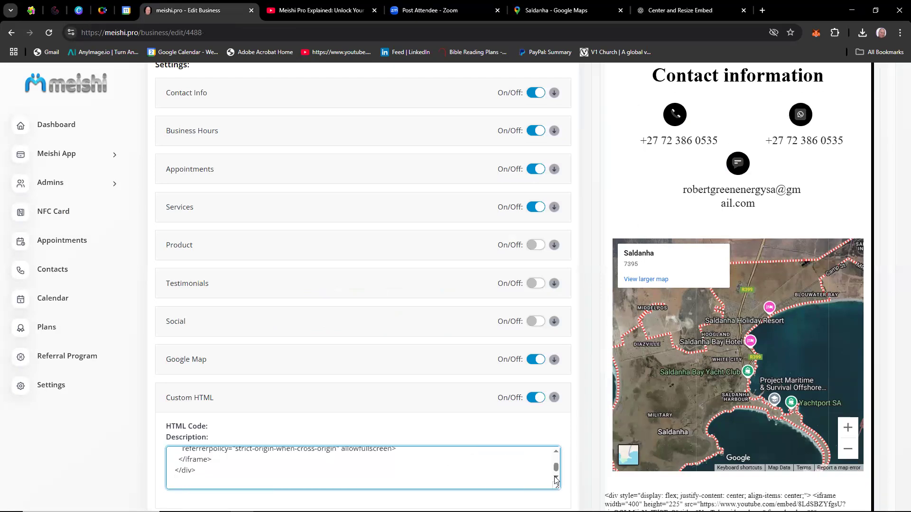
left_click(531, 448)
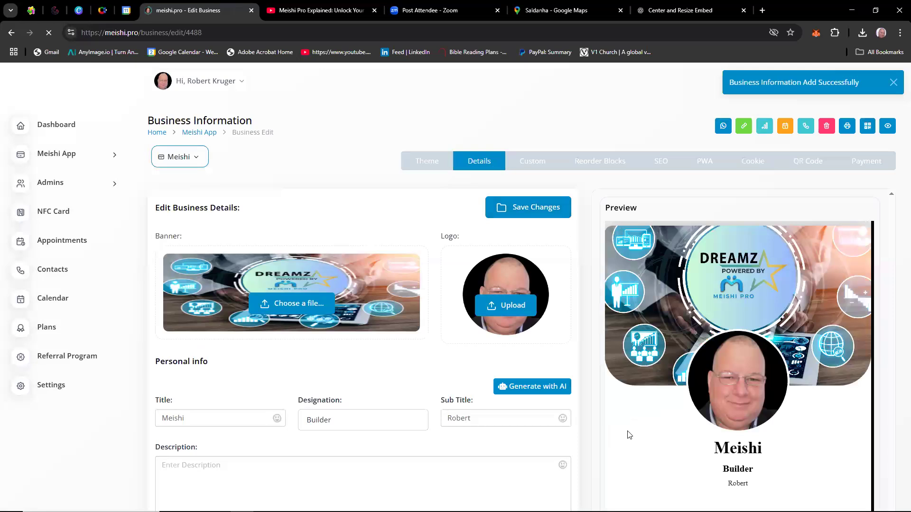
scroll(628, 435, "down", 10)
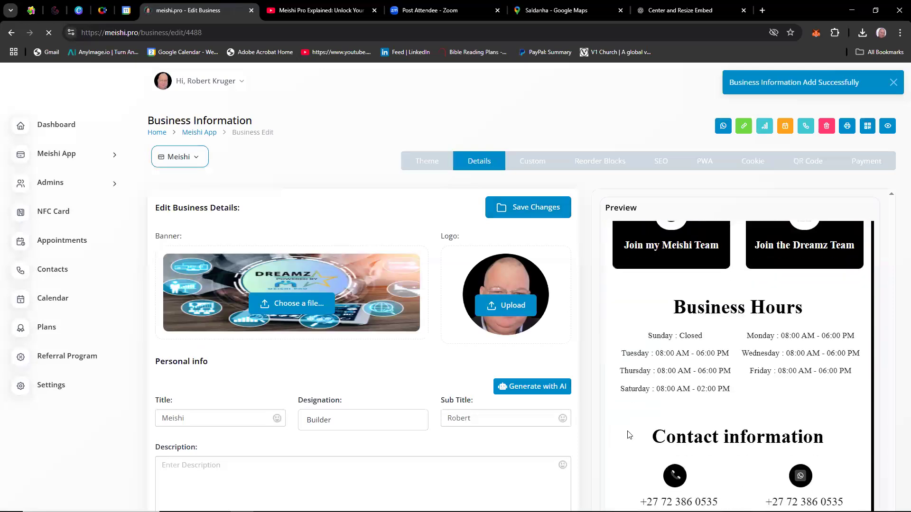
scroll(626, 436, "down", 6)
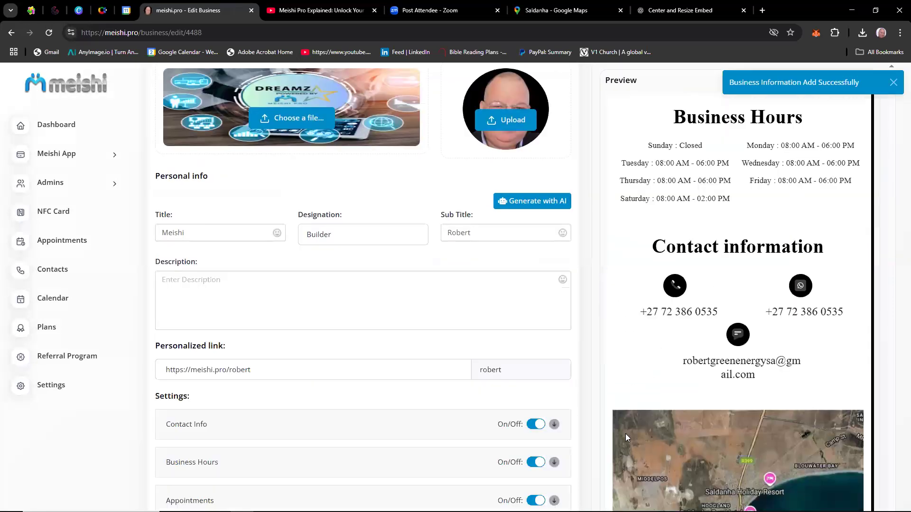
scroll(625, 433, "down", 5)
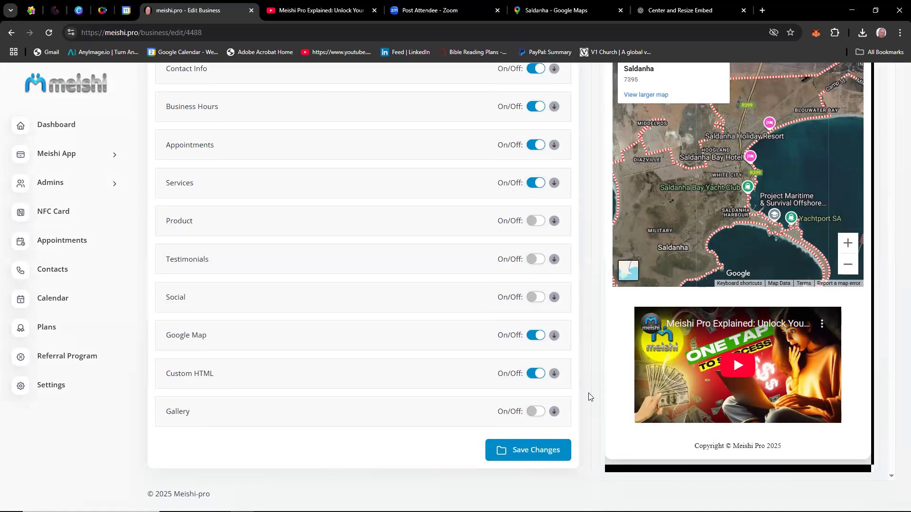
In the Custom settings, replace "Meishi Pro 2025" in the branding copyright text with the owner's first name and "Test", and save the changes.
scroll(589, 393, "up", 15)
scroll(589, 392, "up", 3)
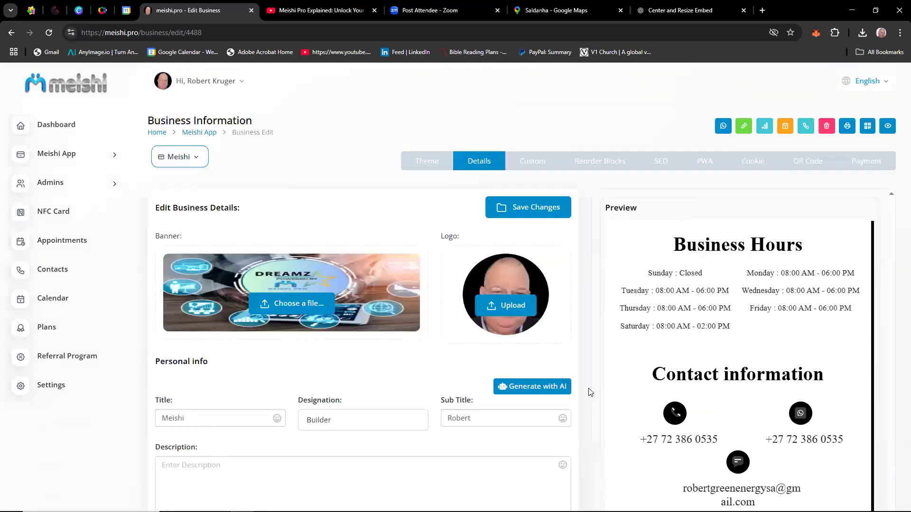
left_click(524, 162)
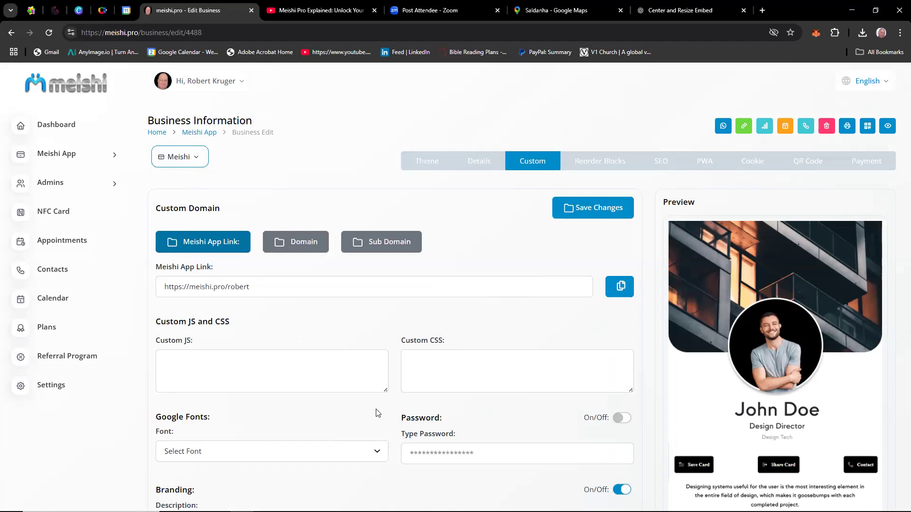
scroll(389, 419, "down", 2)
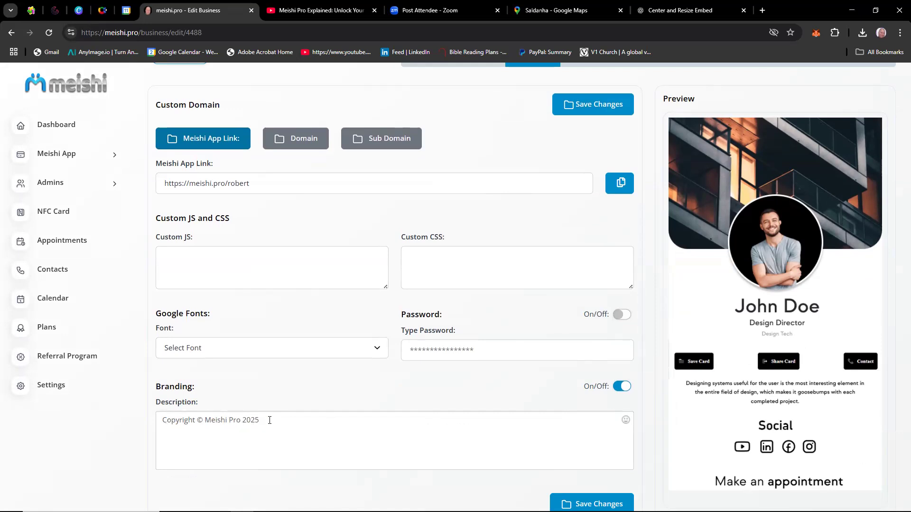
left_click_drag(260, 420, 205, 425)
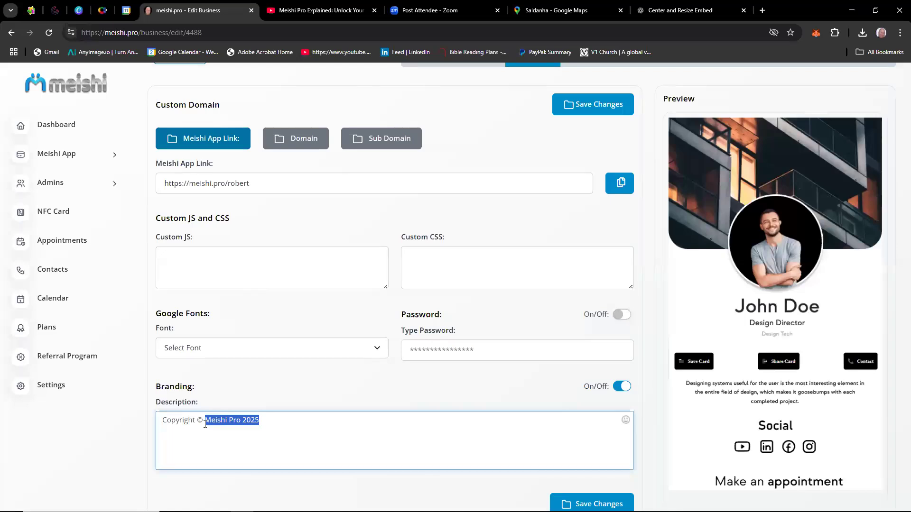
type("R")
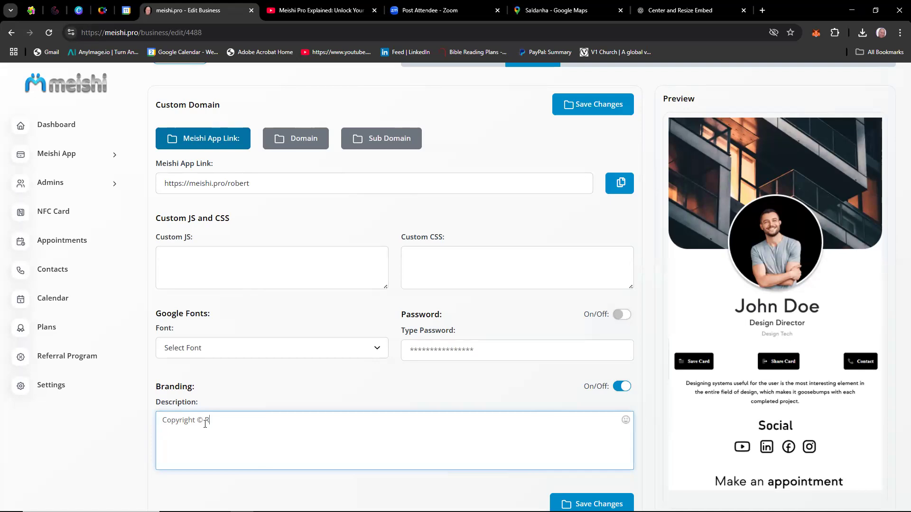
type("obert Test")
left_click(592, 504)
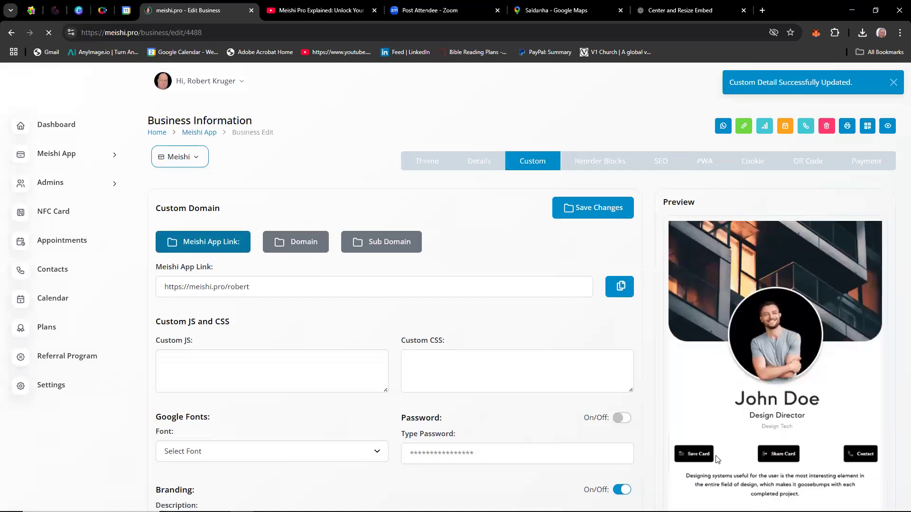
Reorder the card's blocks, moving Bussiness Hour directly above Appointment and More between Appointment and Service.
scroll(824, 389, "down", 3)
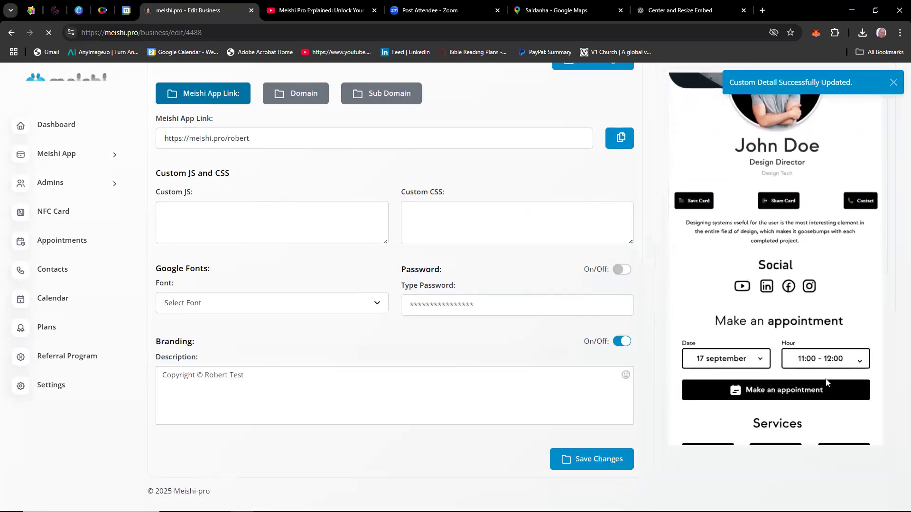
scroll(398, 332, "up", 3)
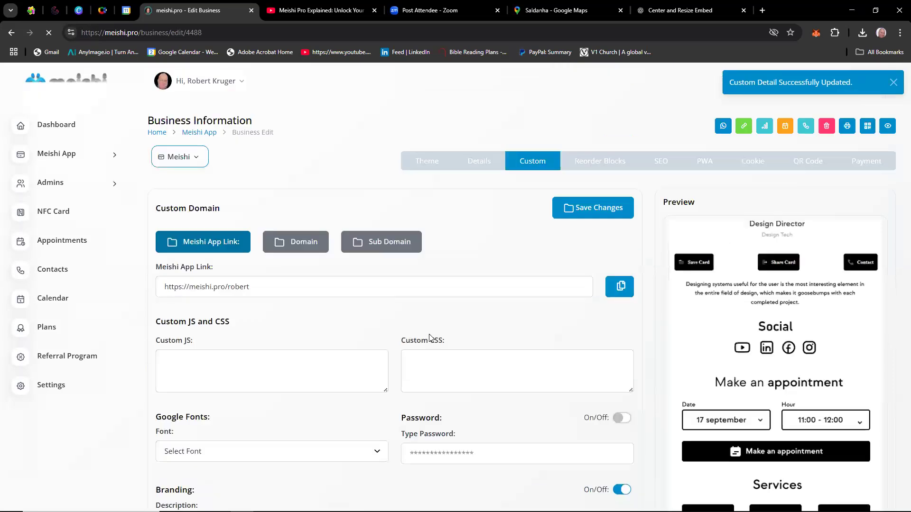
scroll(506, 381, "down", 1)
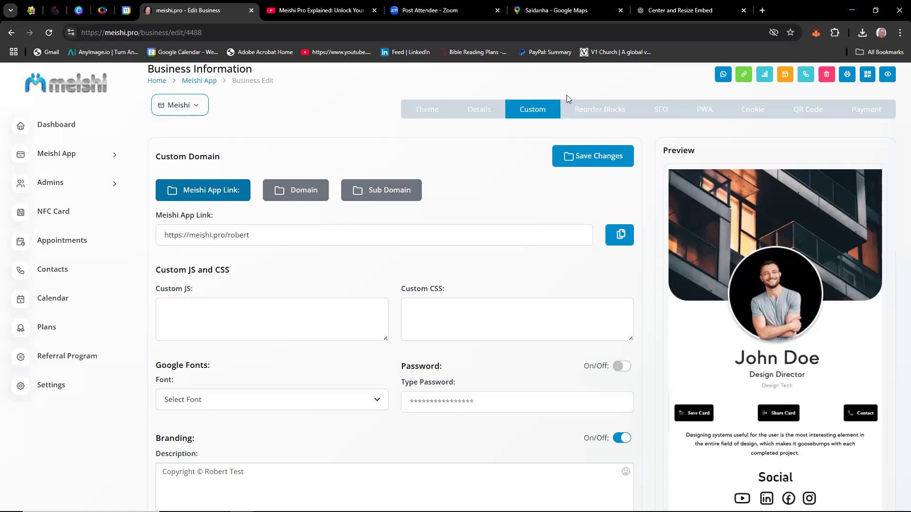
left_click(593, 113)
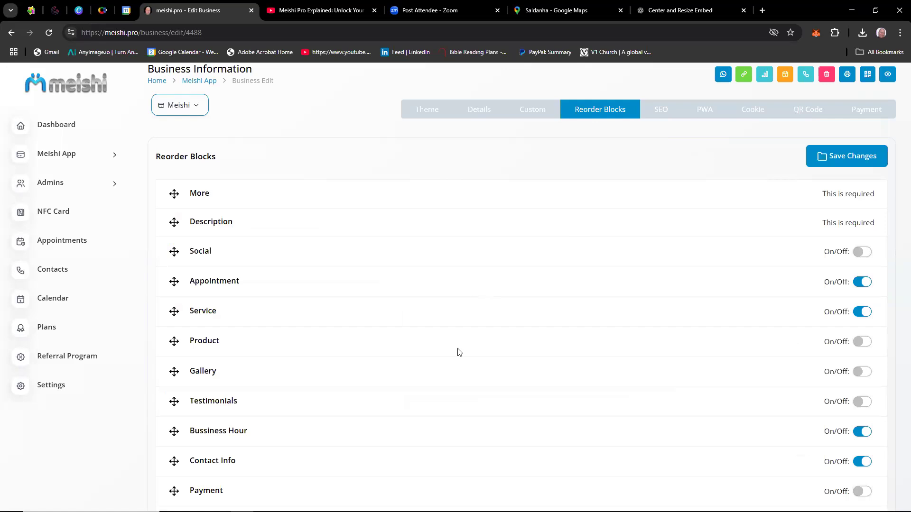
left_click_drag(439, 434, 433, 279)
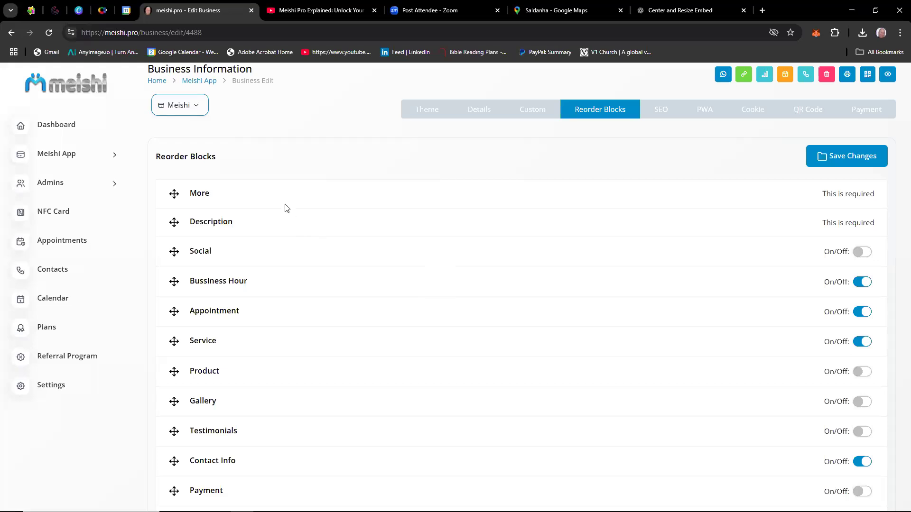
left_click_drag(279, 198, 275, 316)
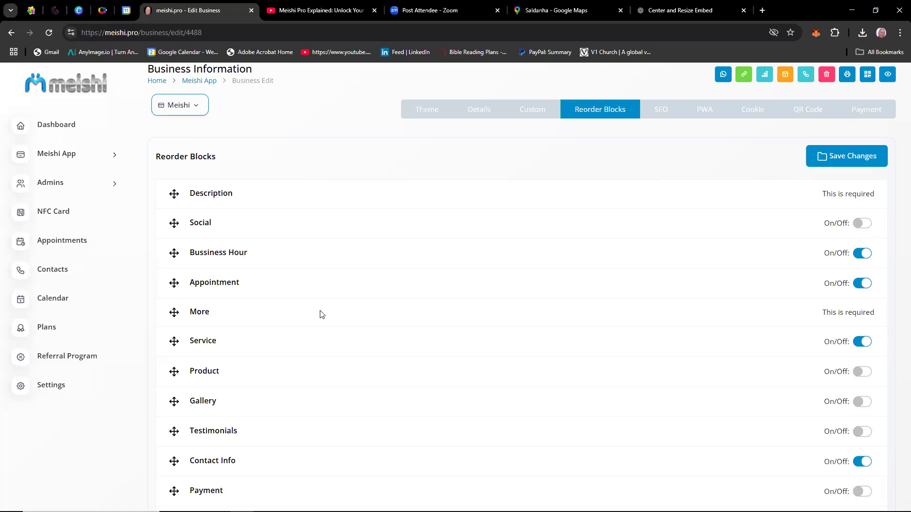
Save the new block order, and choose the owner's portrait from the AA folder as the SEO meta image.
left_click(852, 163)
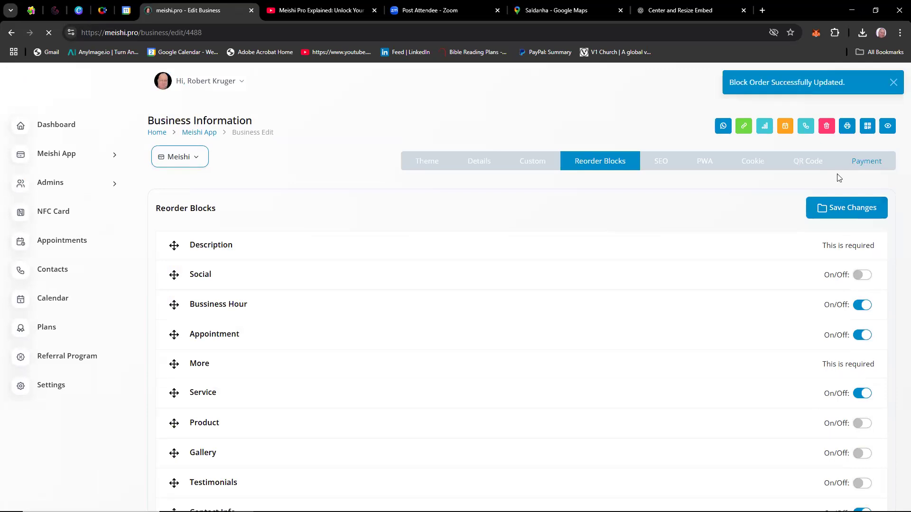
left_click(663, 166)
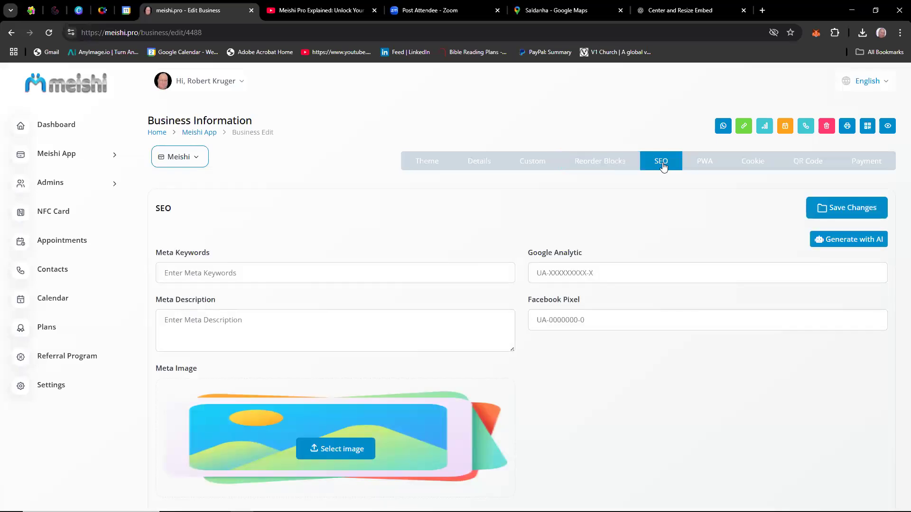
left_click(337, 449)
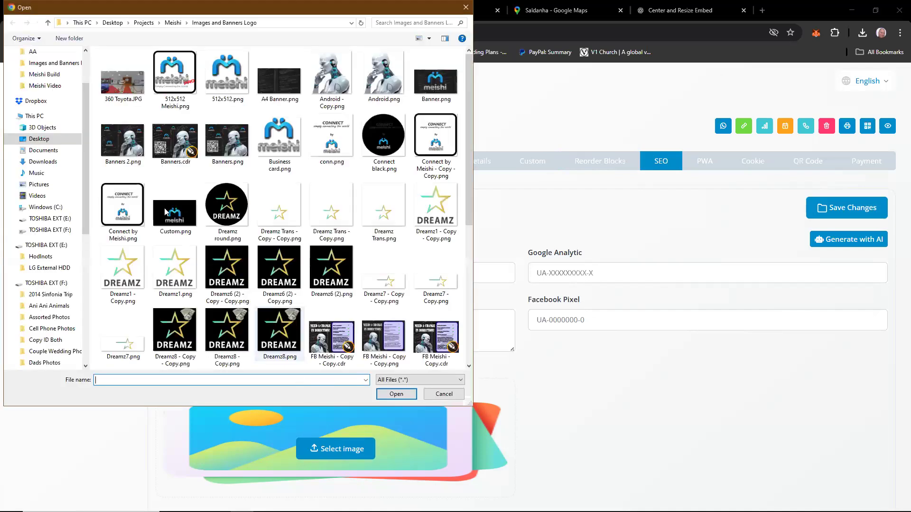
left_click(33, 52)
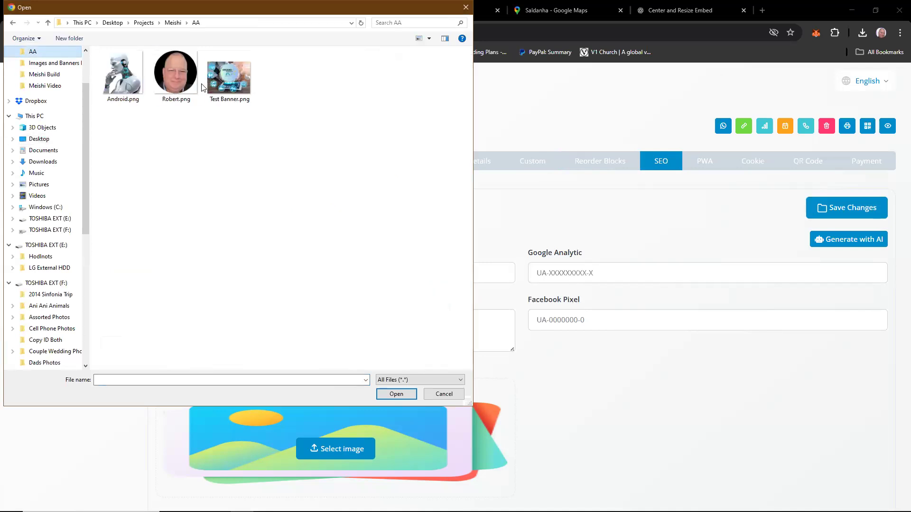
double_click(172, 75)
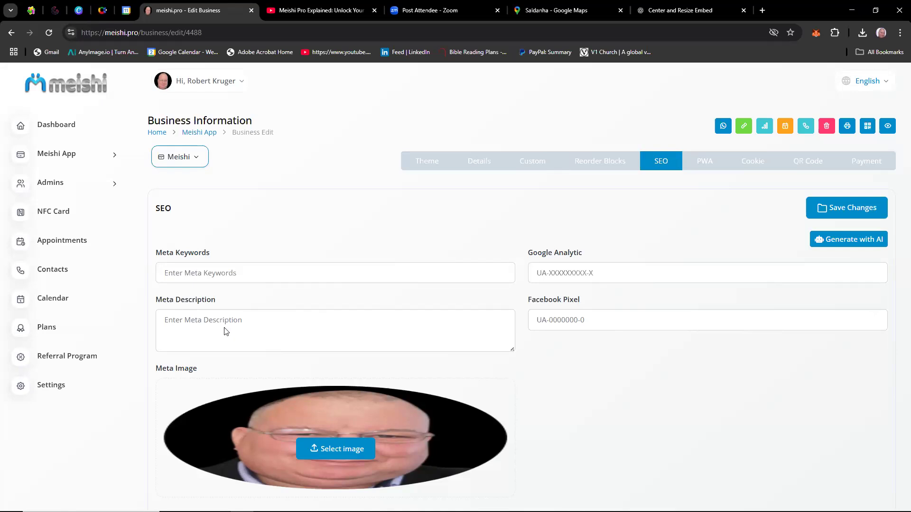
Fill the meta keywords with the owner's full name and "Meiesh, networking", copy them into the meta description, and save the SEO settings.
left_click(226, 273)
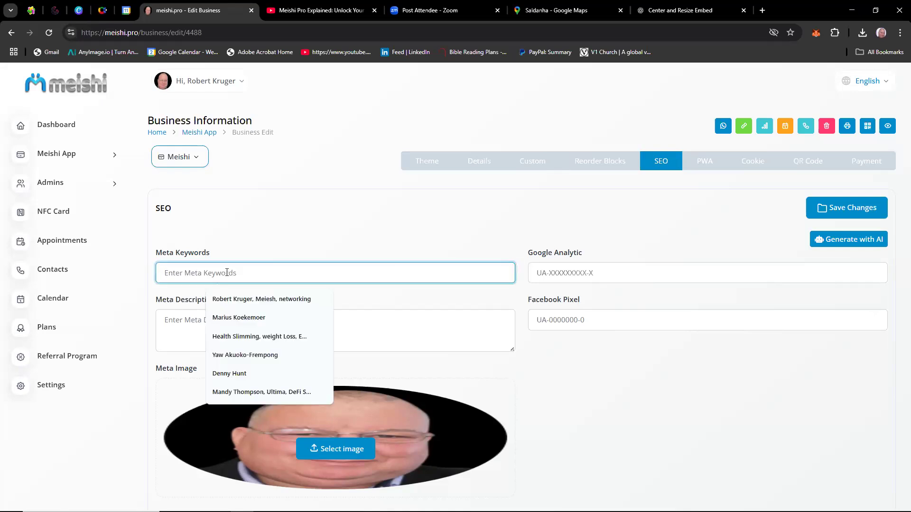
left_click(259, 304)
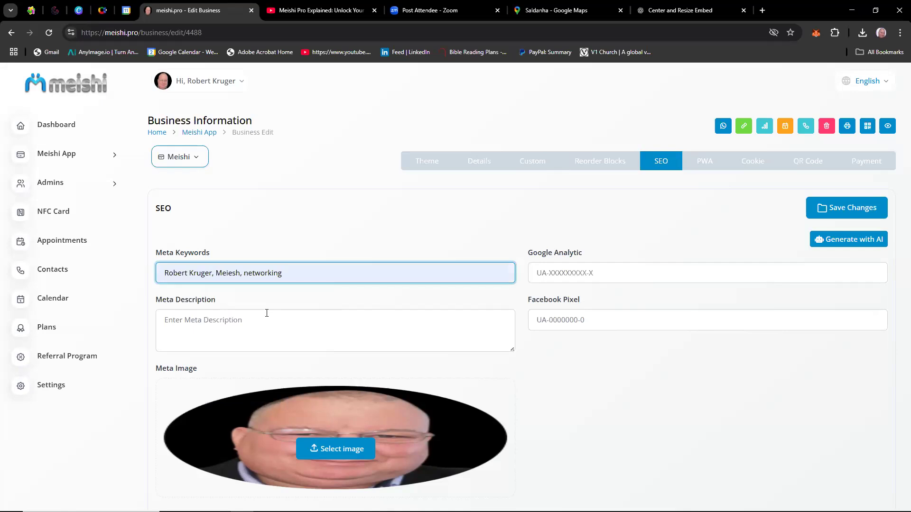
left_click(222, 324)
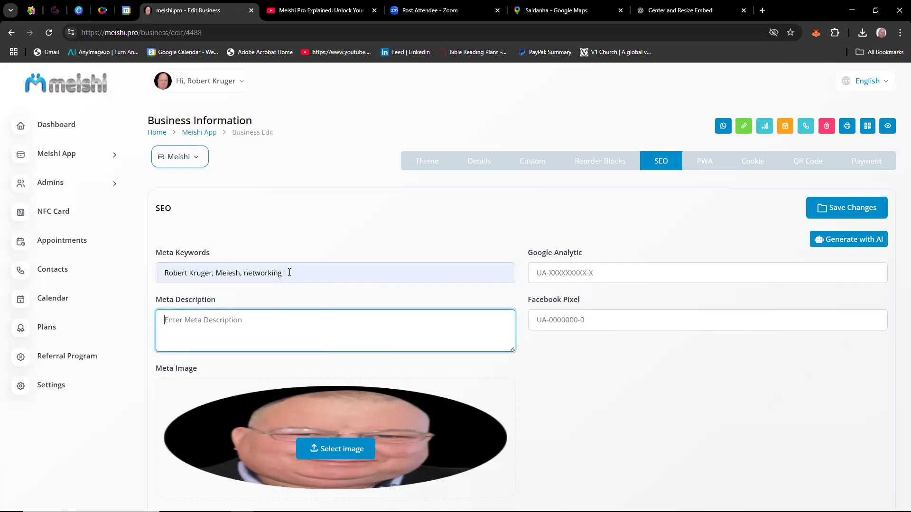
triple_click(184, 275)
key("ctrl+c")
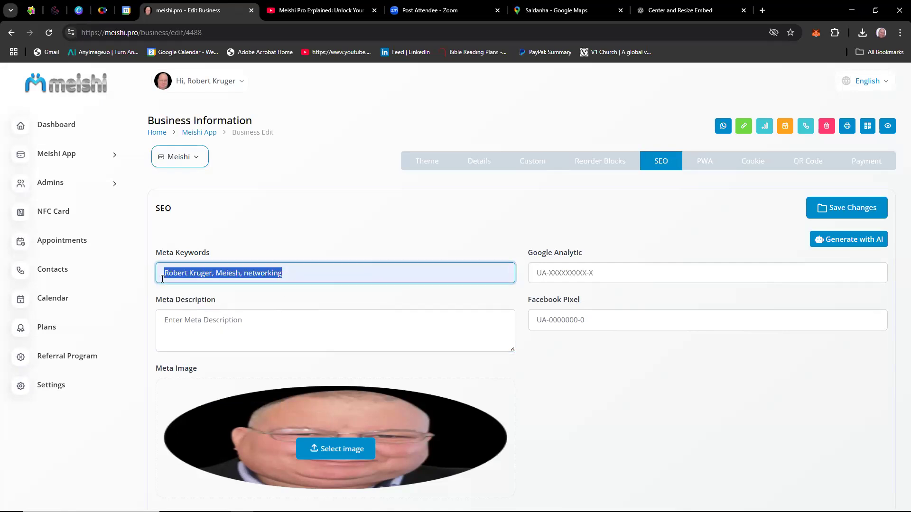
left_click(180, 321)
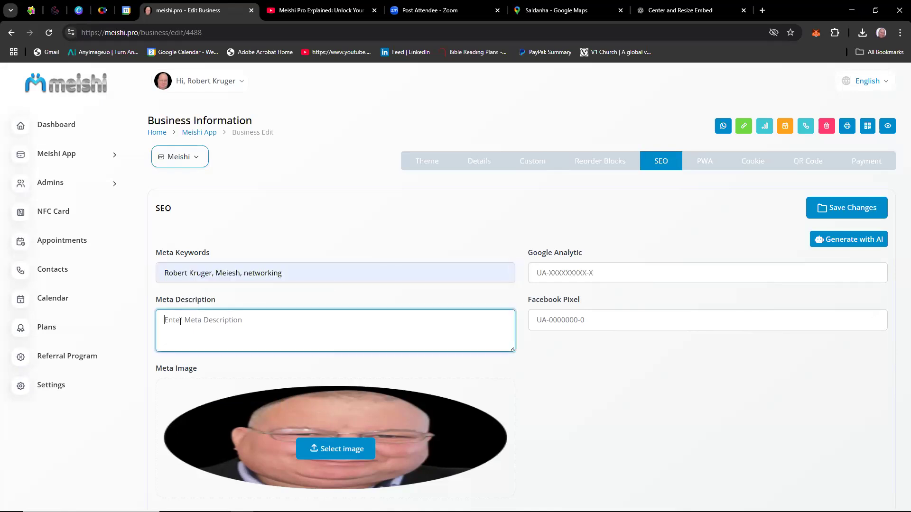
key("ctrl+v")
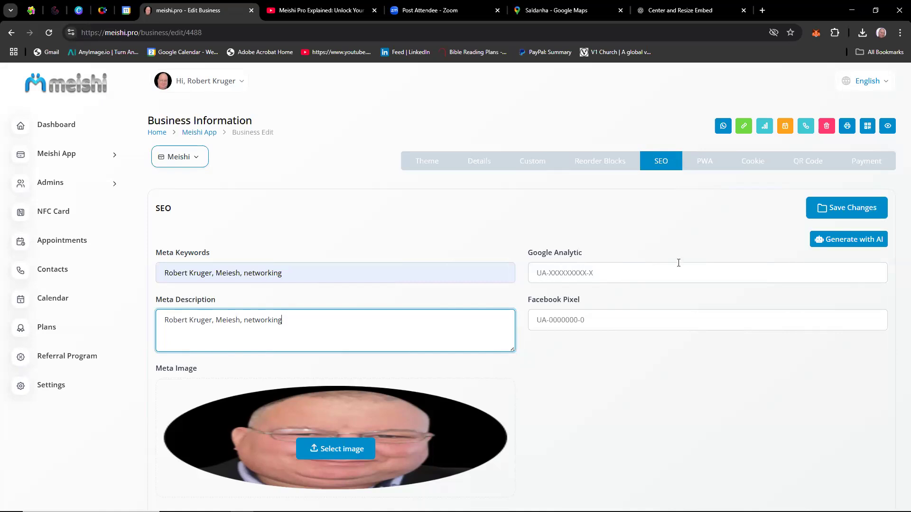
left_click(847, 210)
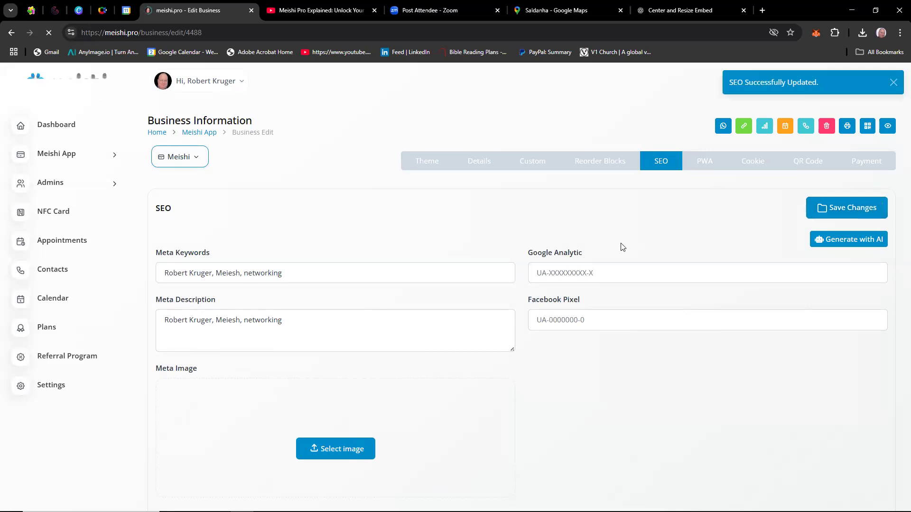
Turn on the Progressive Web App option in the card's PWA settings.
left_click(704, 163)
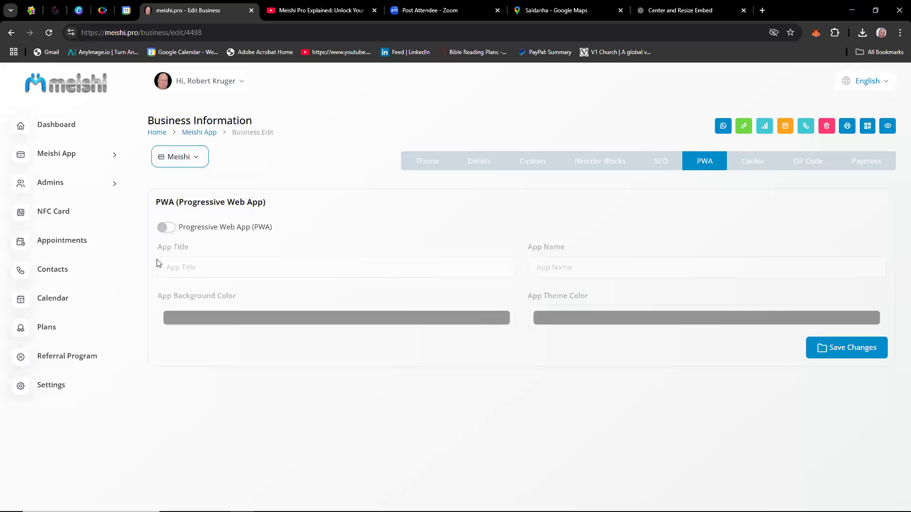
left_click(174, 228)
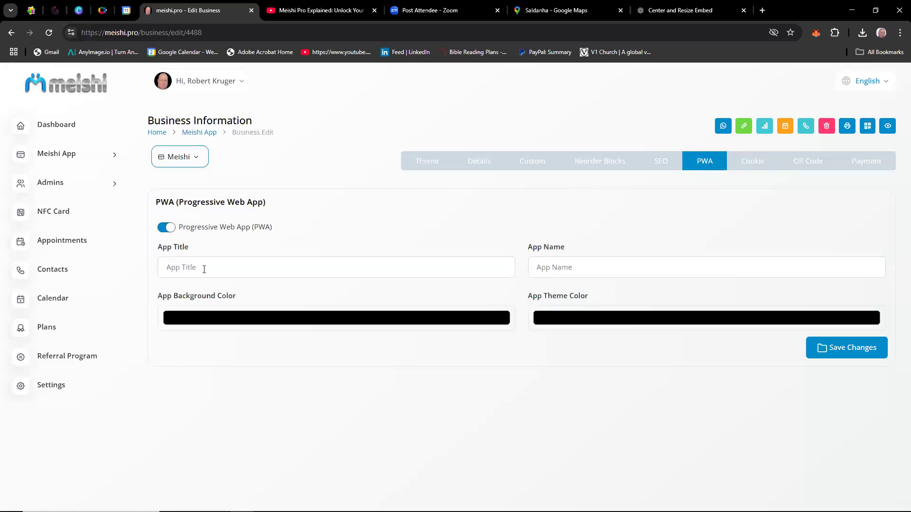
left_click(204, 267)
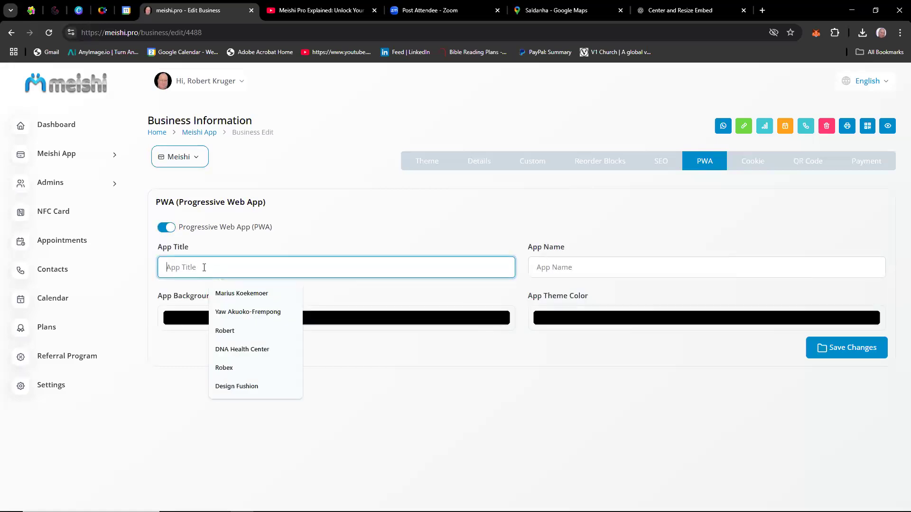
type("Robe")
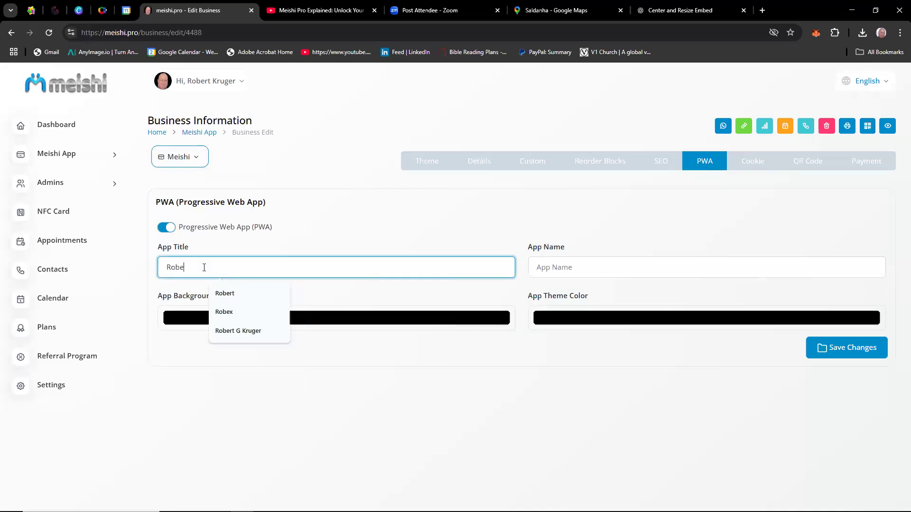
type("rt")
key("BackSpace")
key("BackSpace")
key("BackSpace")
key("BackSpace")
key("BackSpace")
key("BackSpace")
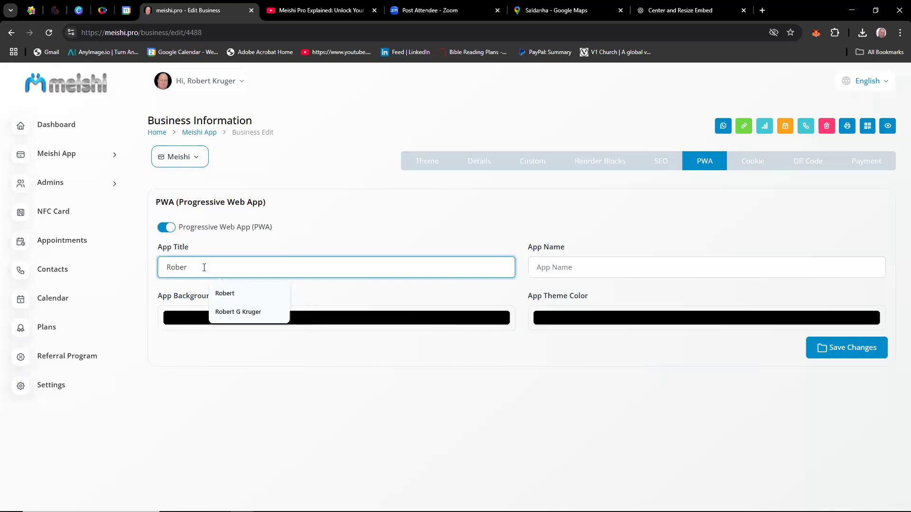
key("ctrl+t")
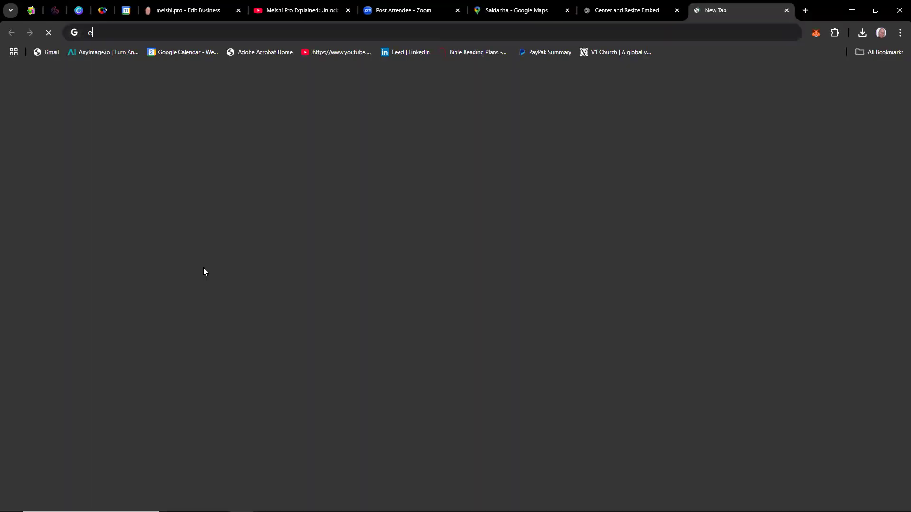
type("est")
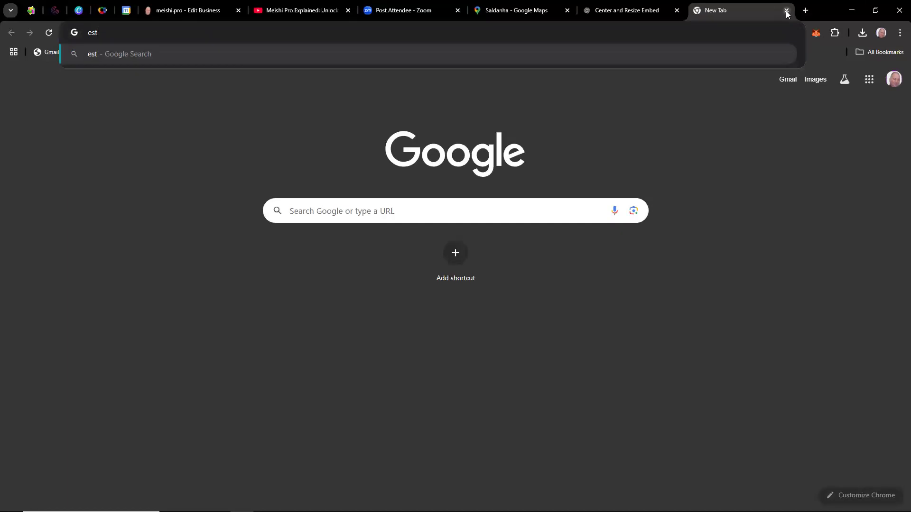
key("ctrl+w")
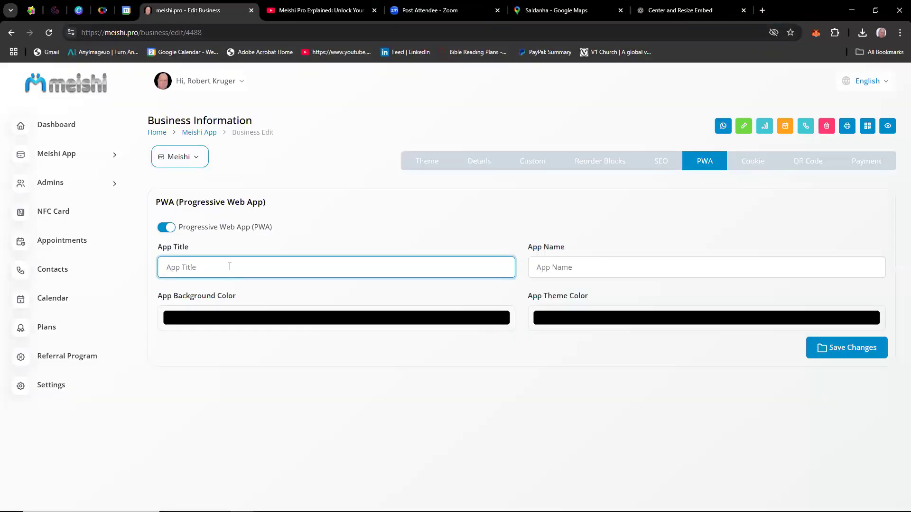
Set both the app title and the app name to "Test" followed by the owner's first name, and save the PWA settings.
left_click(230, 267)
type("Tea")
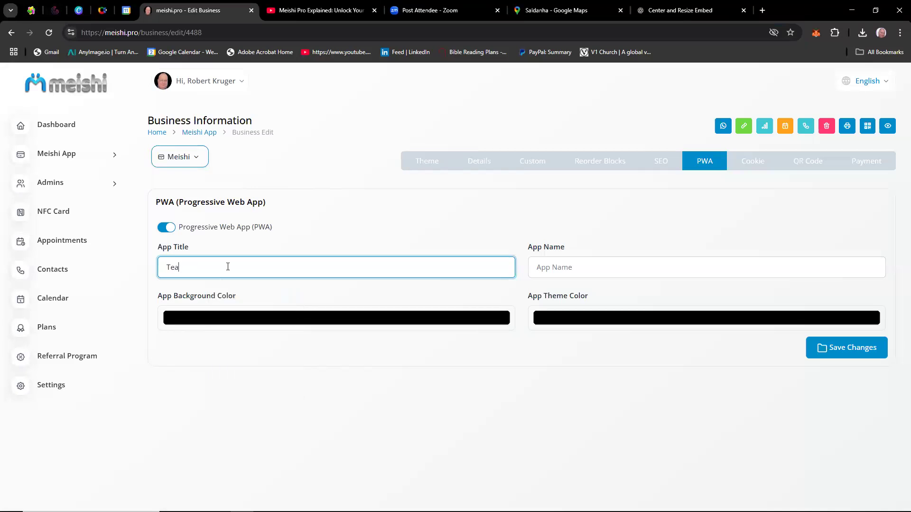
key("BackSpace")
type("st Robert")
left_click_drag(220, 267, 132, 272)
key("ctrl+c")
left_click(560, 262)
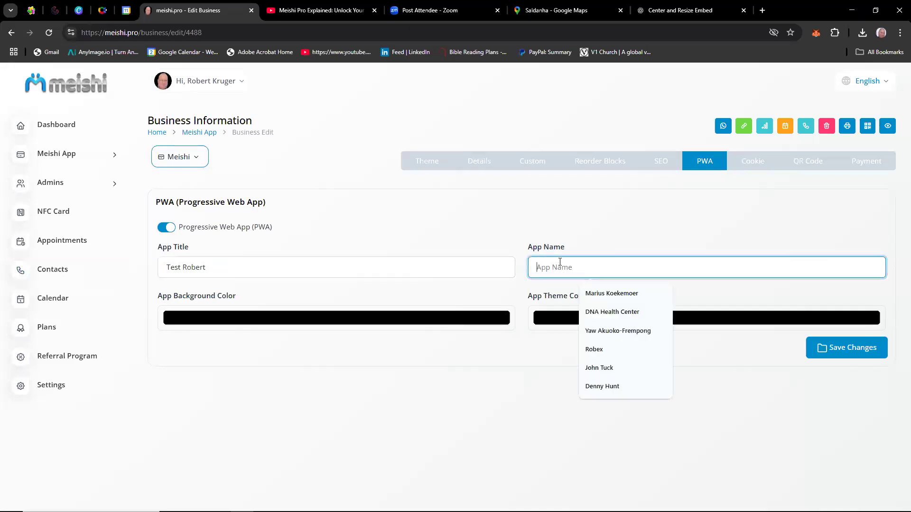
key("ctrl+v")
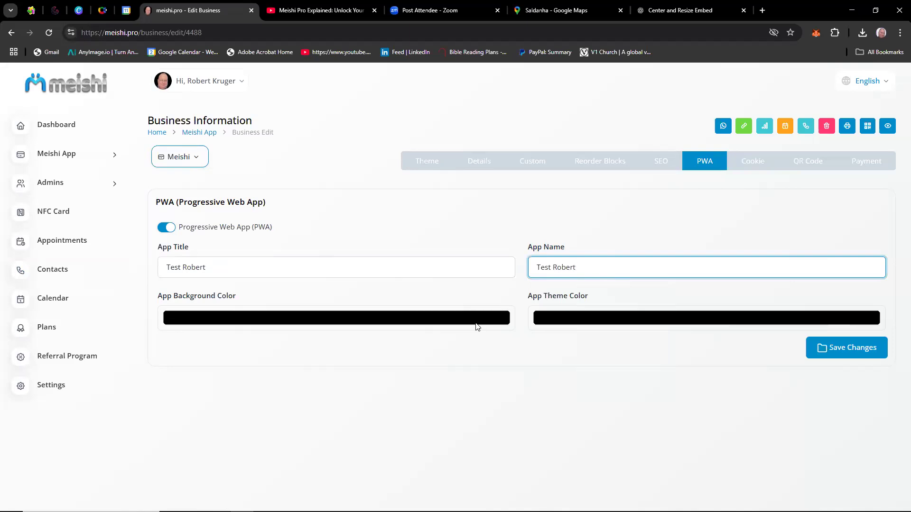
left_click(478, 327)
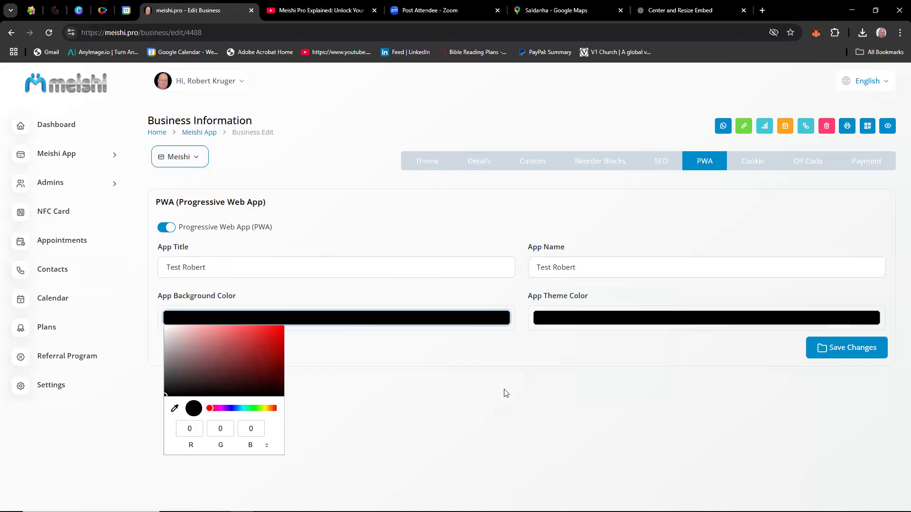
left_click(567, 389)
left_click(849, 353)
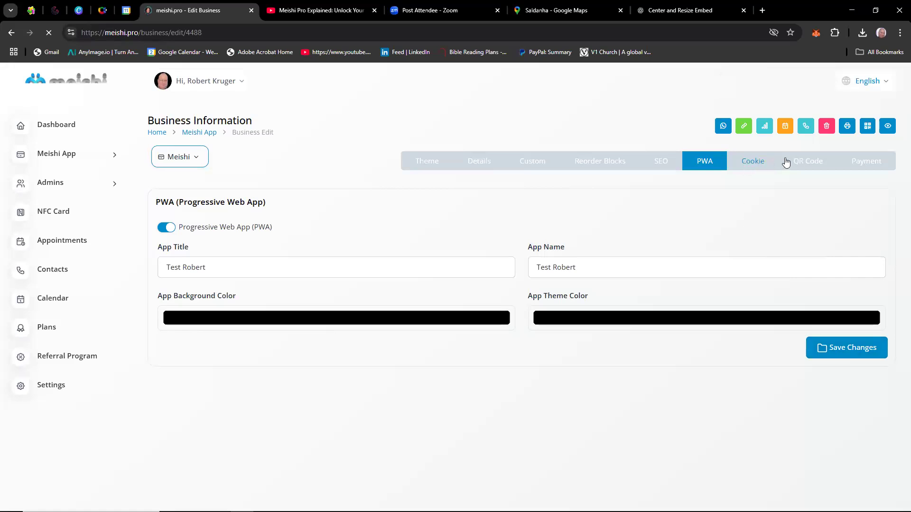
Look over the cookie settings, and set the card's QR code to the Image style.
left_click(759, 167)
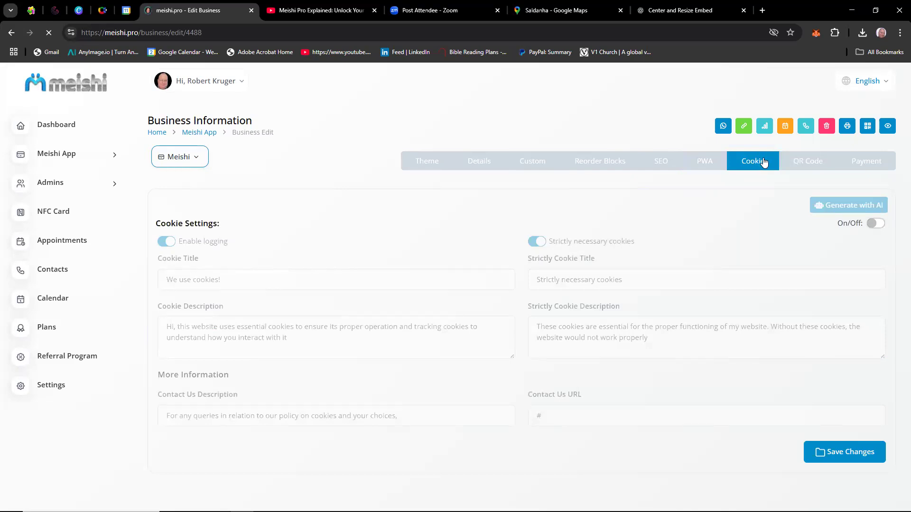
left_click(812, 165)
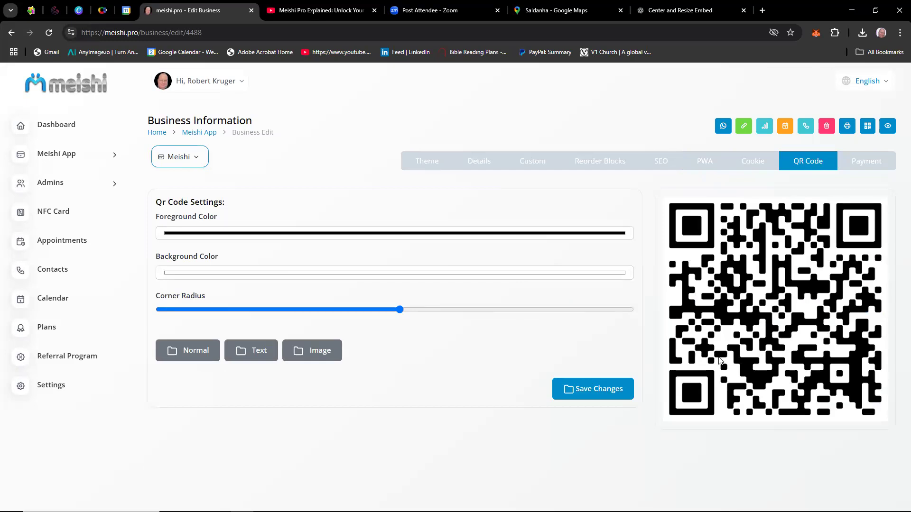
left_click(311, 354)
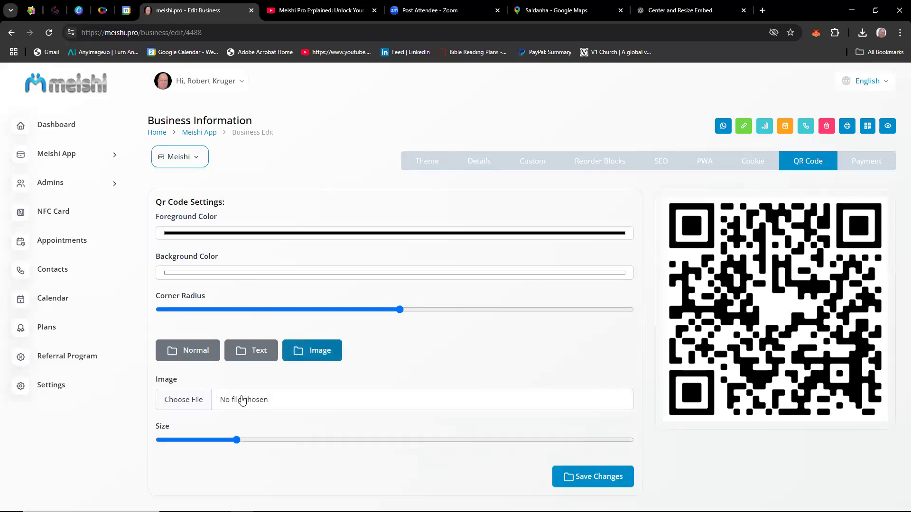
Add Android.png from the Images and Banners Logo folder as the QR code's centre image and enlarge it.
left_click(191, 401)
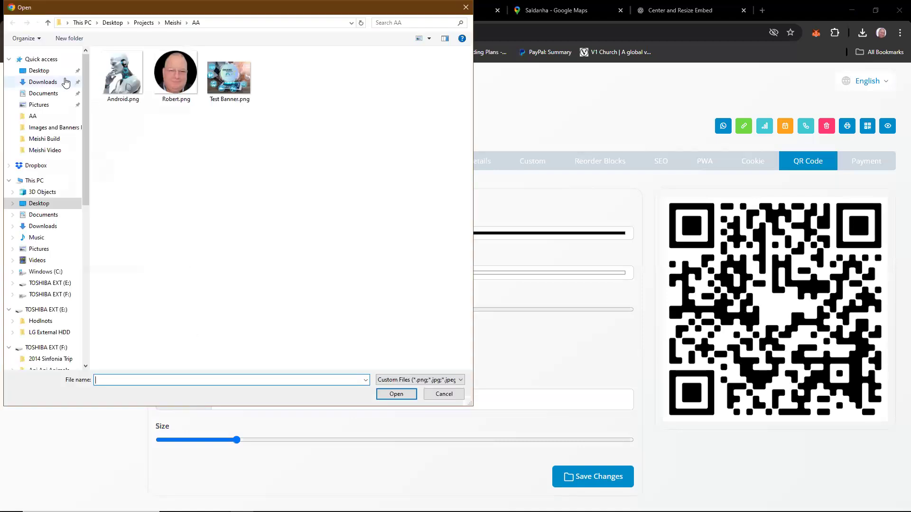
left_click(47, 128)
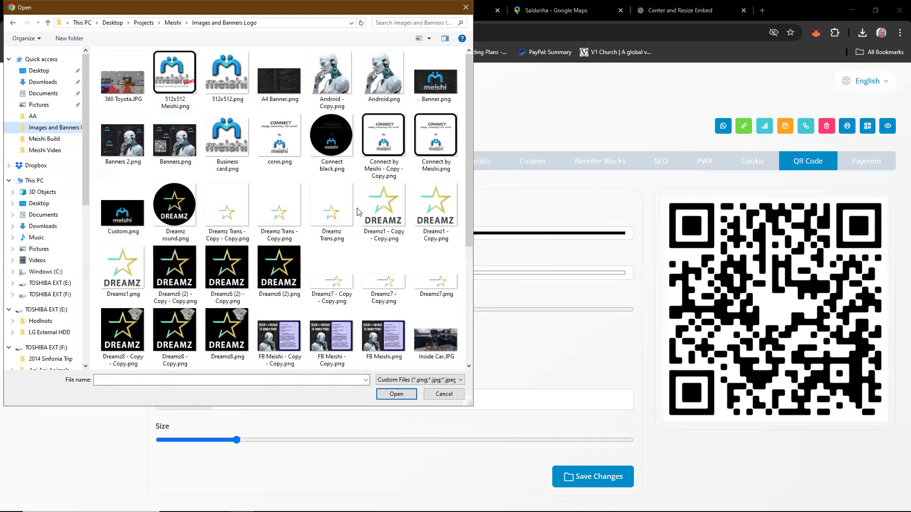
scroll(357, 245, "down", 3)
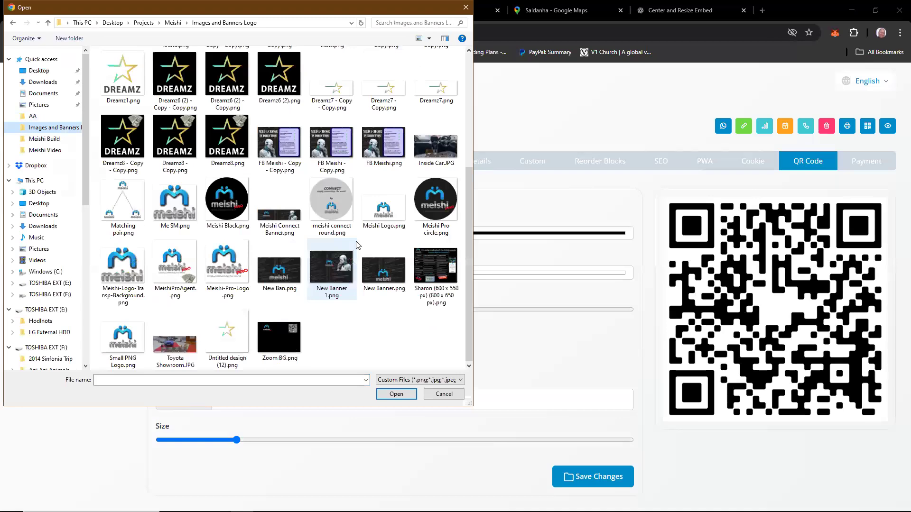
scroll(358, 245, "up", 3)
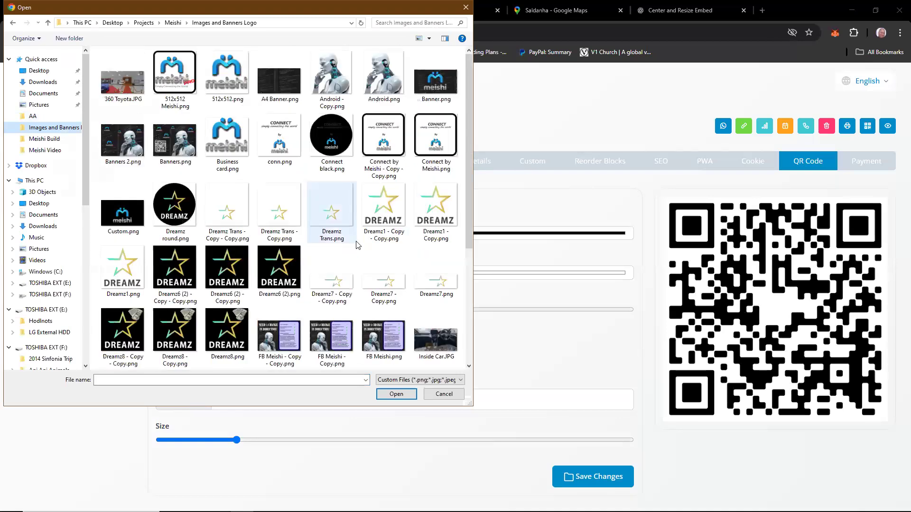
left_click(42, 116)
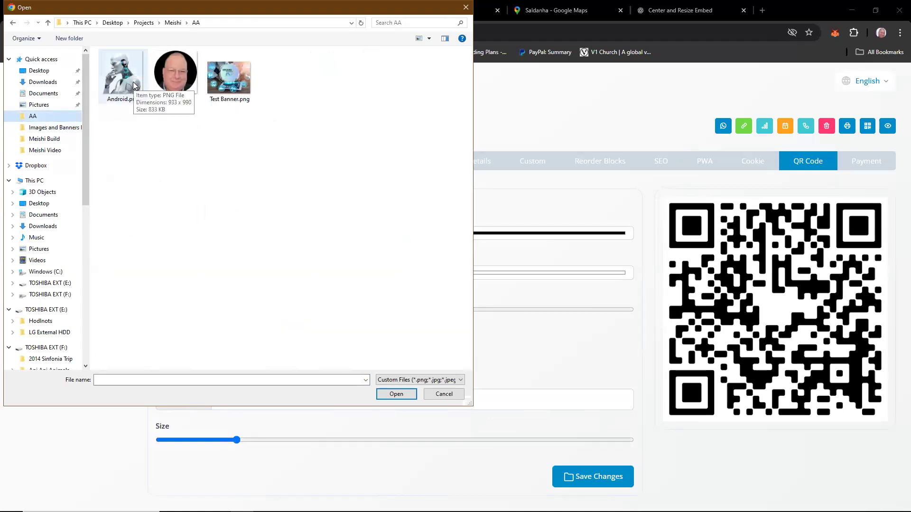
left_click(50, 132)
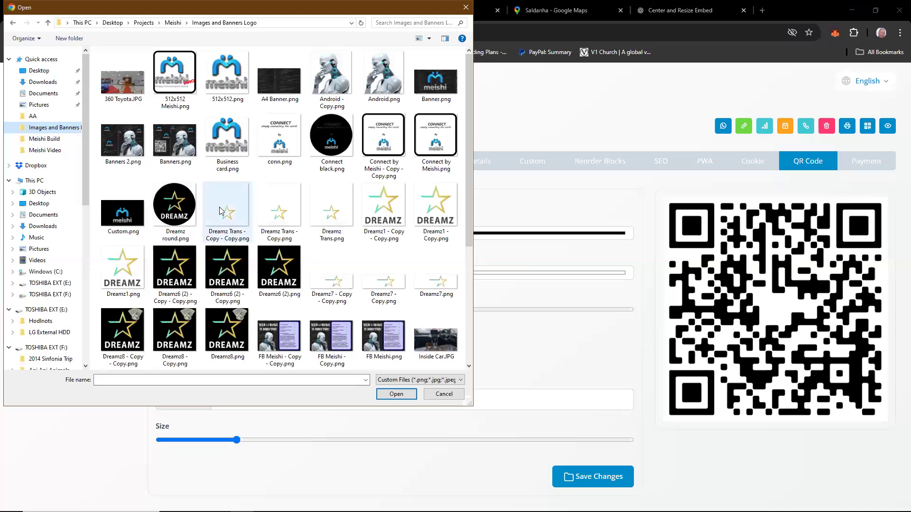
scroll(233, 223, "down", 3)
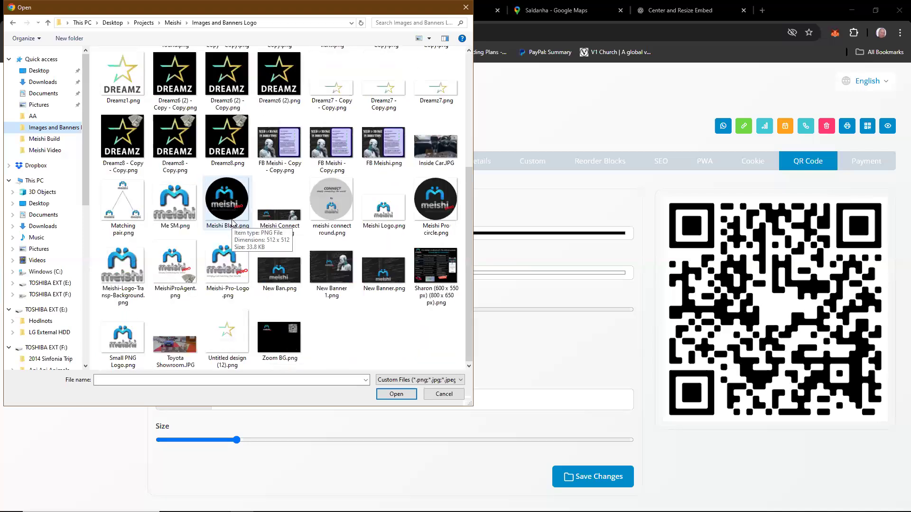
scroll(232, 221, "up", 3)
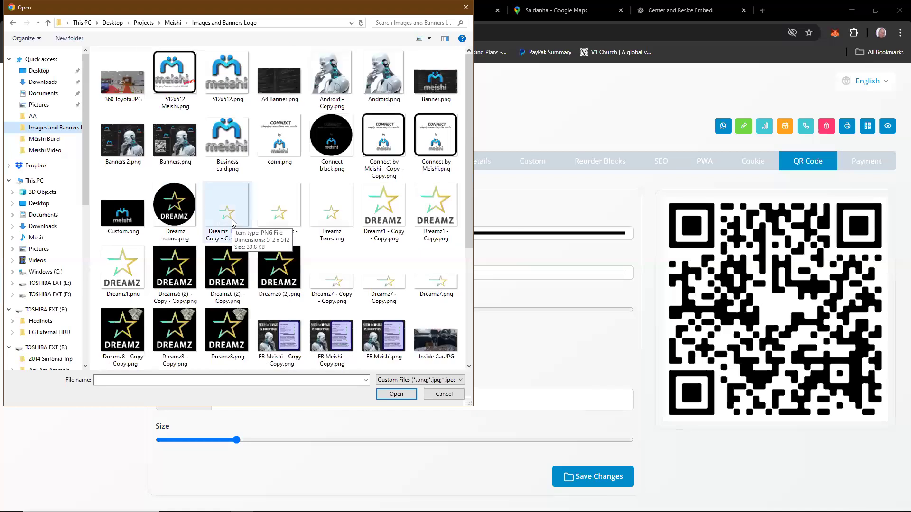
left_click(378, 83)
double_click(378, 82)
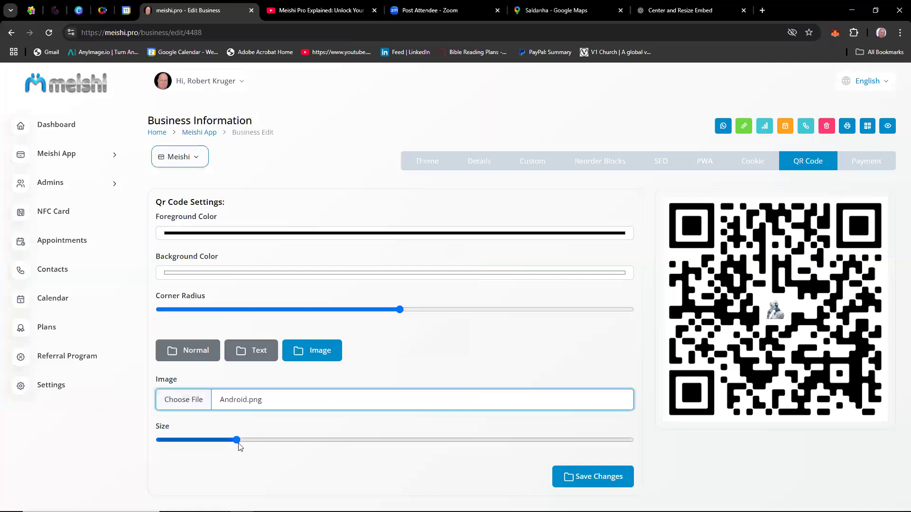
left_click_drag(241, 441, 286, 446)
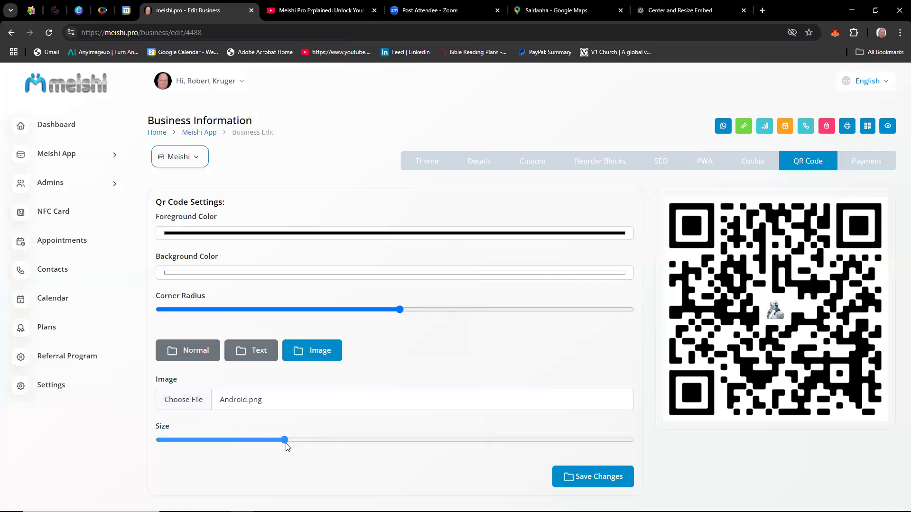
left_click_drag(286, 443, 291, 443)
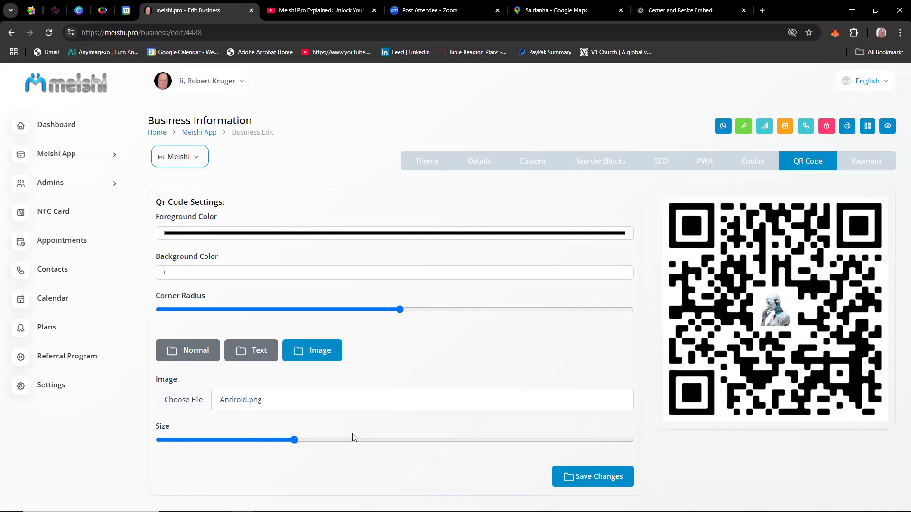
Change the QR code to the Text style with the text "Meishi".
left_click(239, 351)
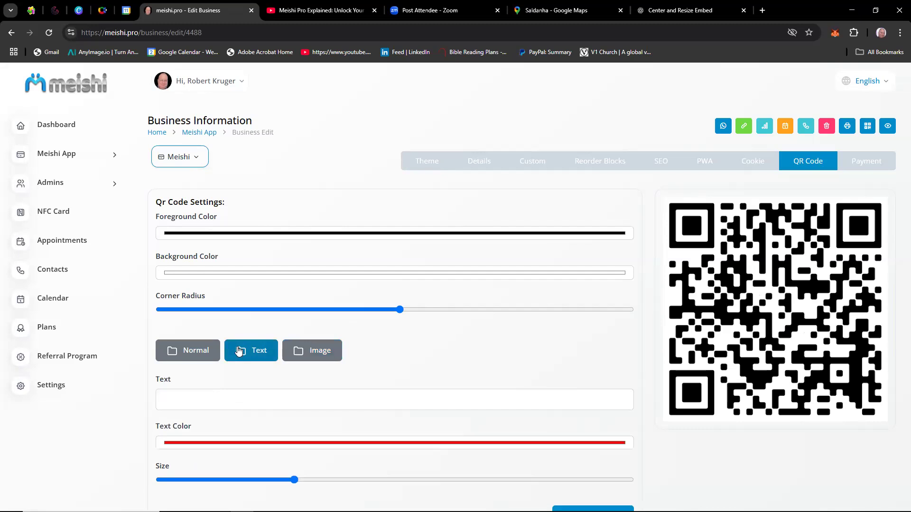
left_click(230, 401)
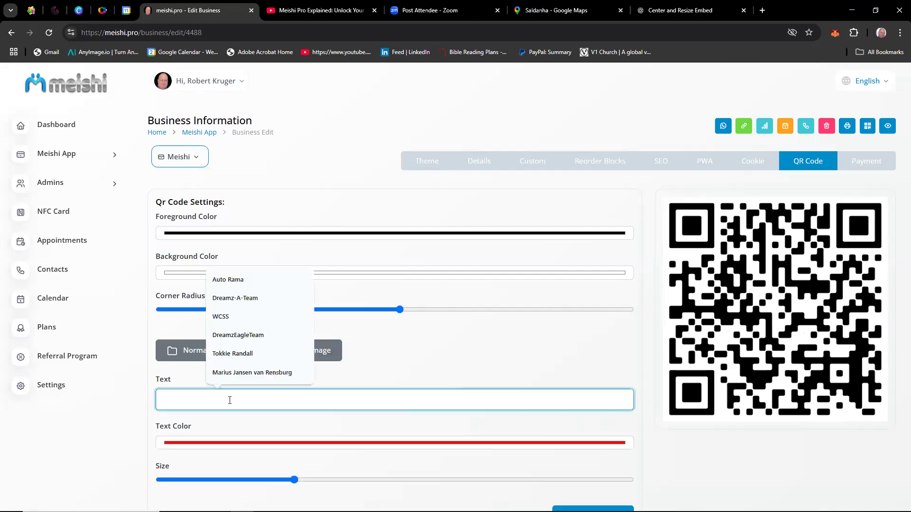
type("Me")
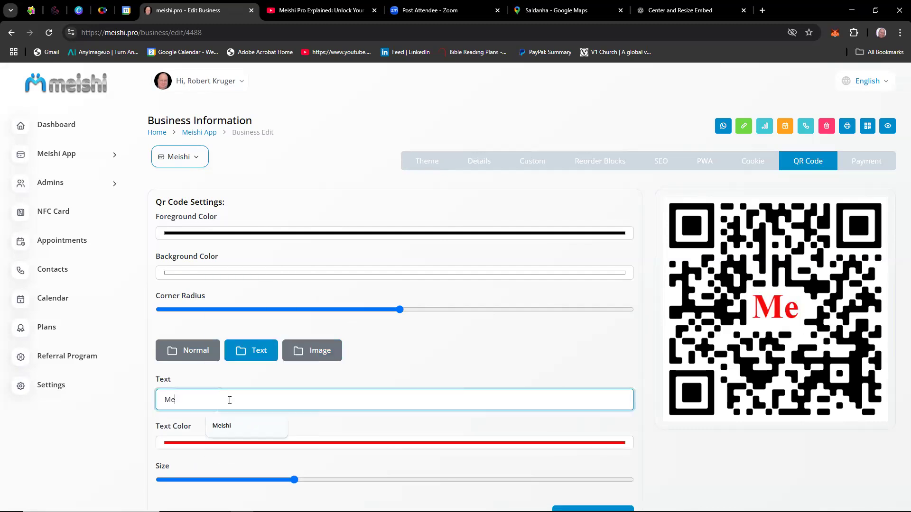
type("ishi")
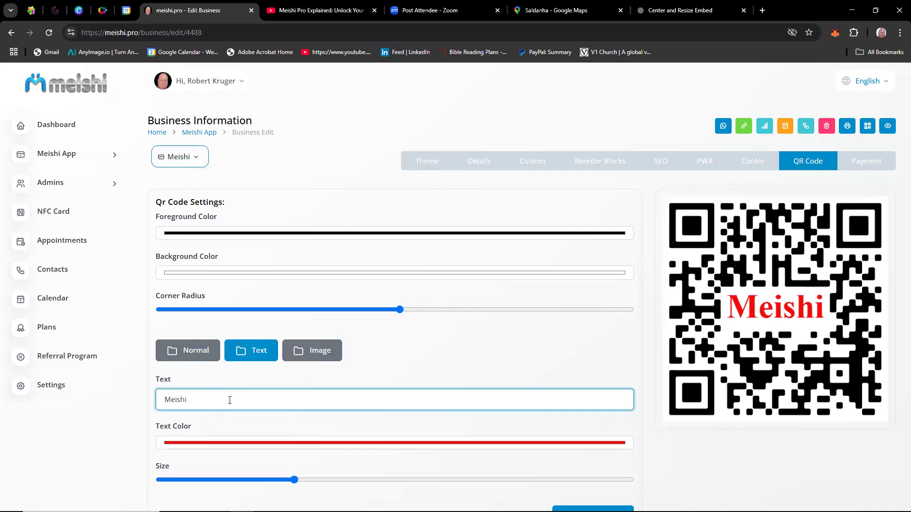
Set the QR code's text color to dark brown, RGB 54, 43, 43, and slightly enlarge the text.
left_click(204, 444)
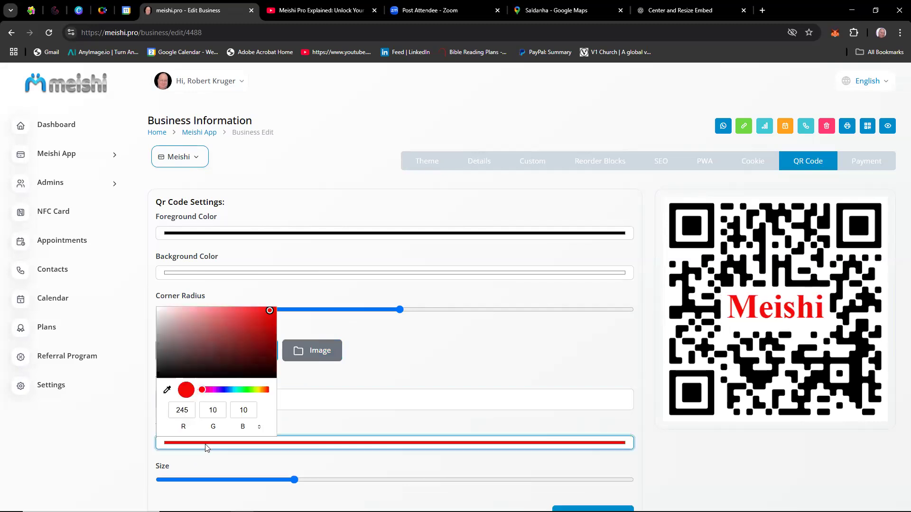
left_click(182, 363)
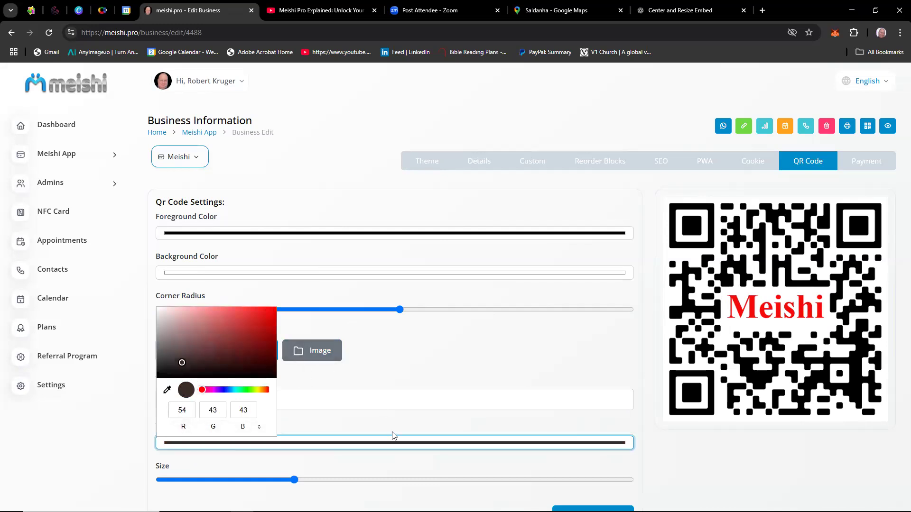
left_click(493, 374)
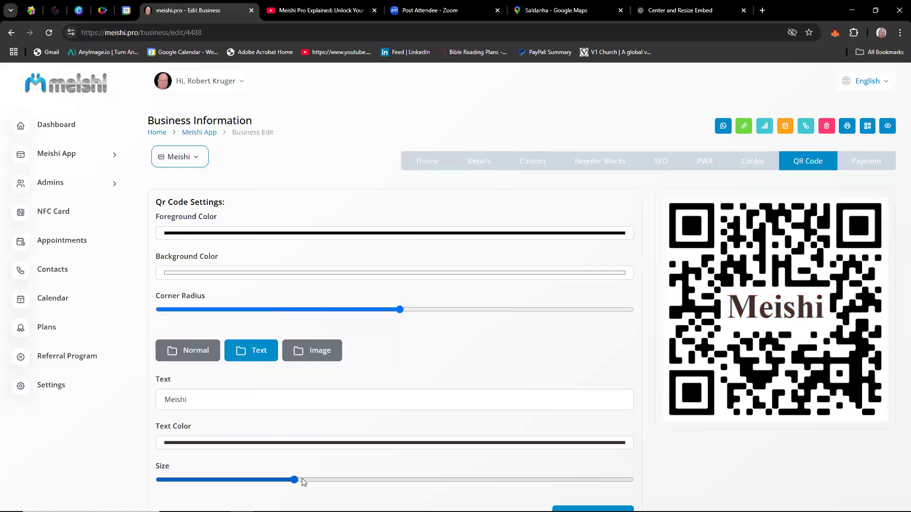
mouse_move(309, 483)
left_mouse_down()
mouse_move(386, 488)
mouse_move(306, 482)
left_mouse_up()
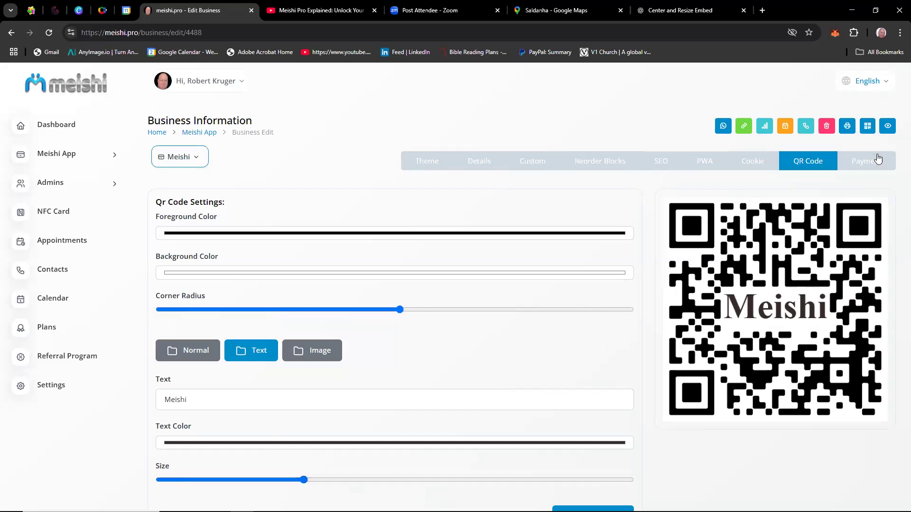
Save the QR code settings.
scroll(751, 365, "down", 2)
scroll(752, 365, "up", 2)
scroll(750, 364, "down", 2)
left_click(599, 458)
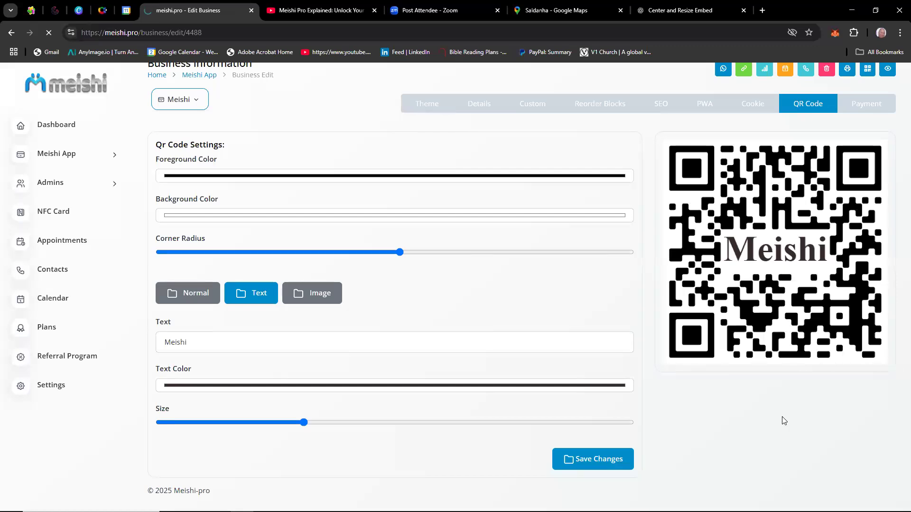
scroll(784, 420, "up", 2)
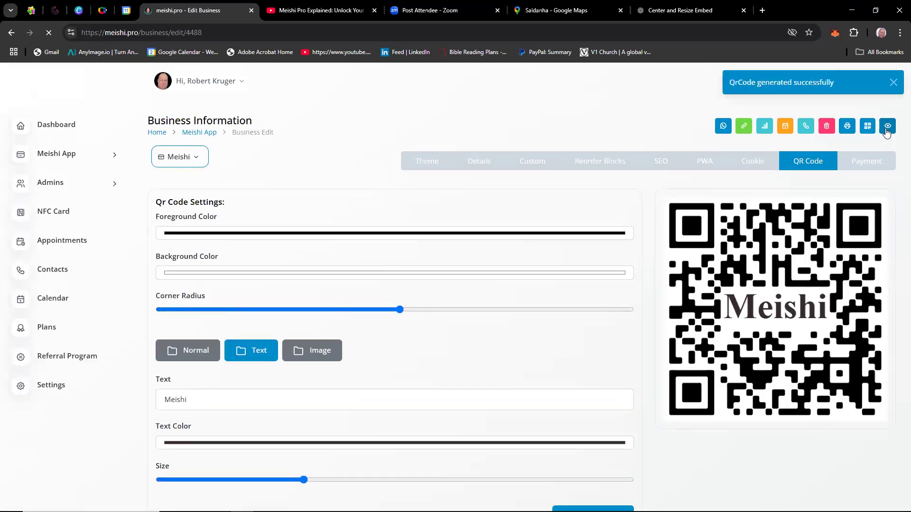
Enable PayPal as a payment method in the card's payment settings and turn payments on.
left_click(862, 164)
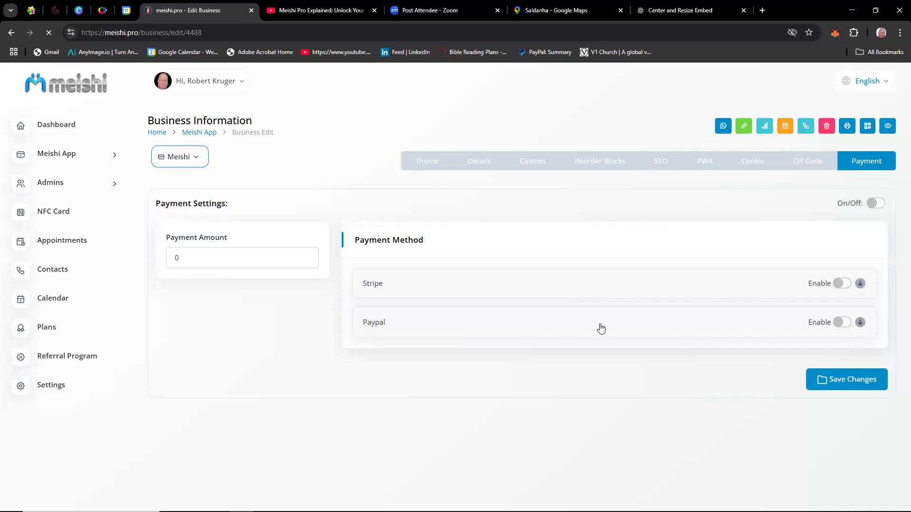
left_click(843, 323)
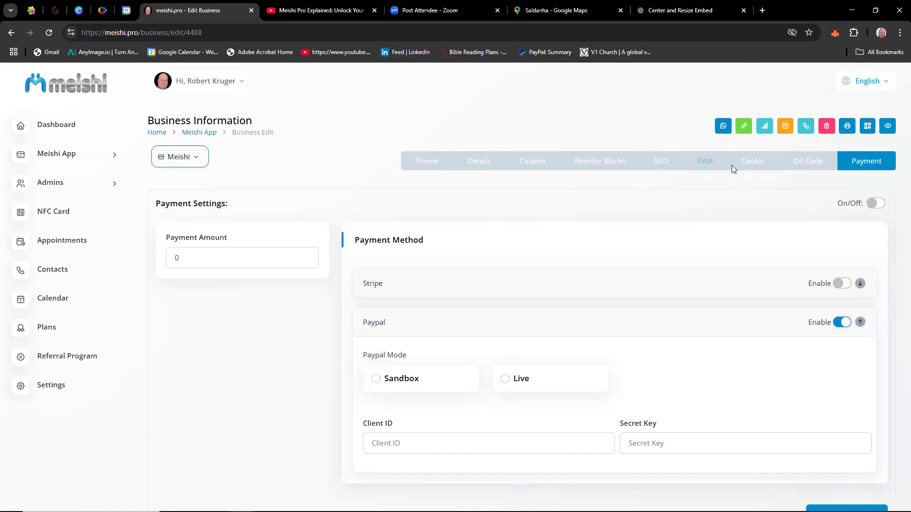
left_click(875, 203)
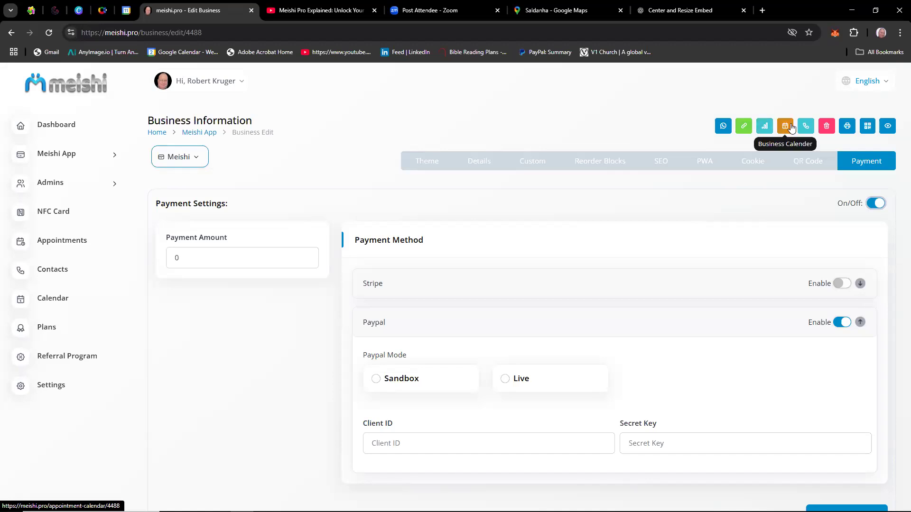
Preview the finished card and look through its business hours, appointment form, services, contact details, map and video.
left_click(888, 129)
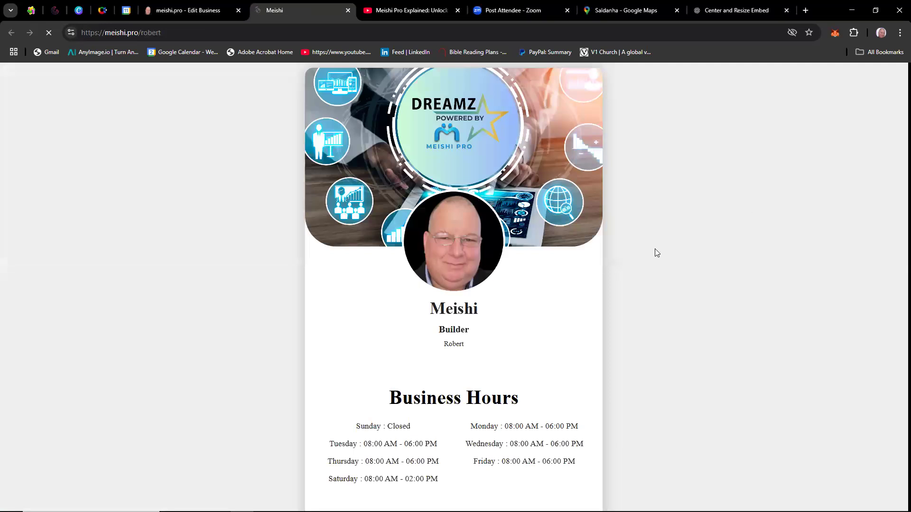
scroll(655, 251, "down", 10)
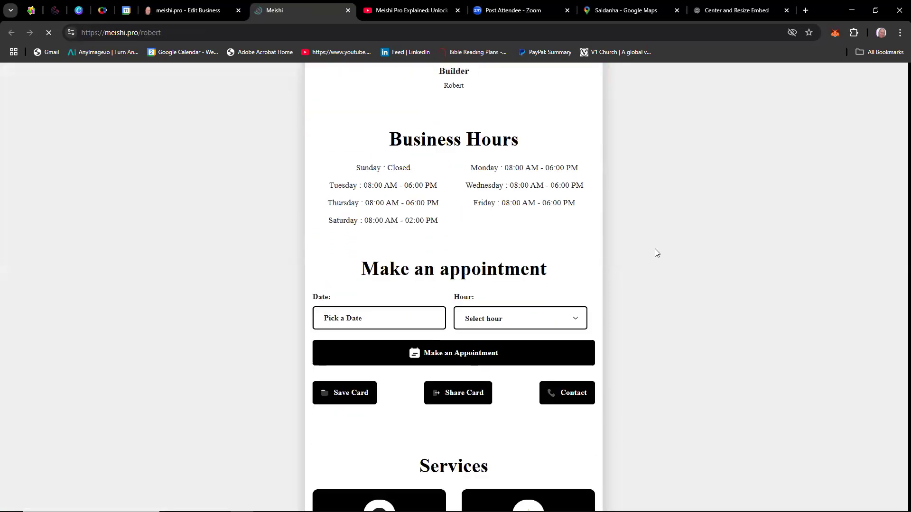
scroll(655, 250, "down", 8)
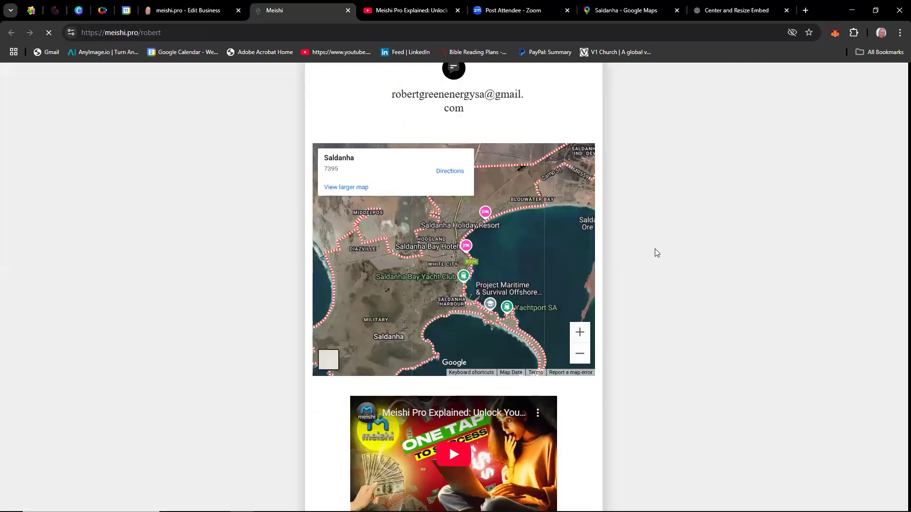
scroll(656, 252, "down", 1)
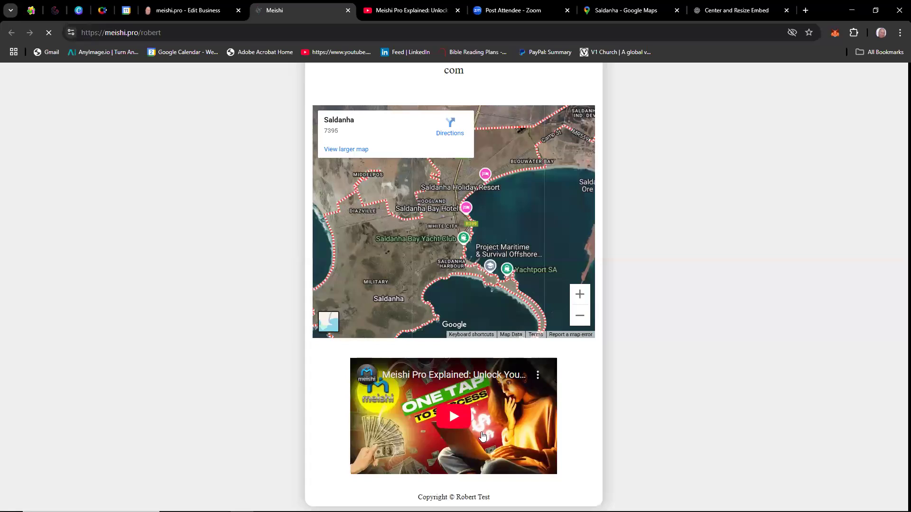
scroll(481, 435, "up", 3)
scroll(481, 435, "up", 5)
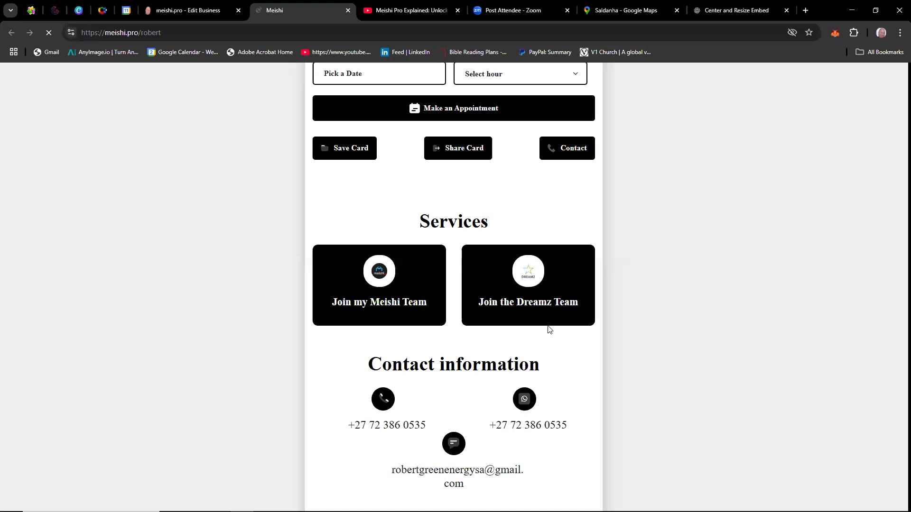
scroll(550, 327, "up", 3)
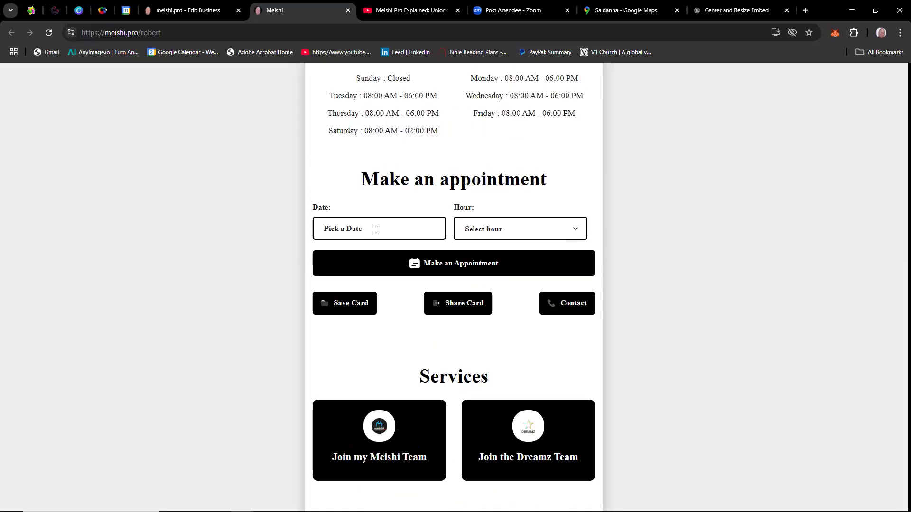
scroll(543, 320, "up", 3)
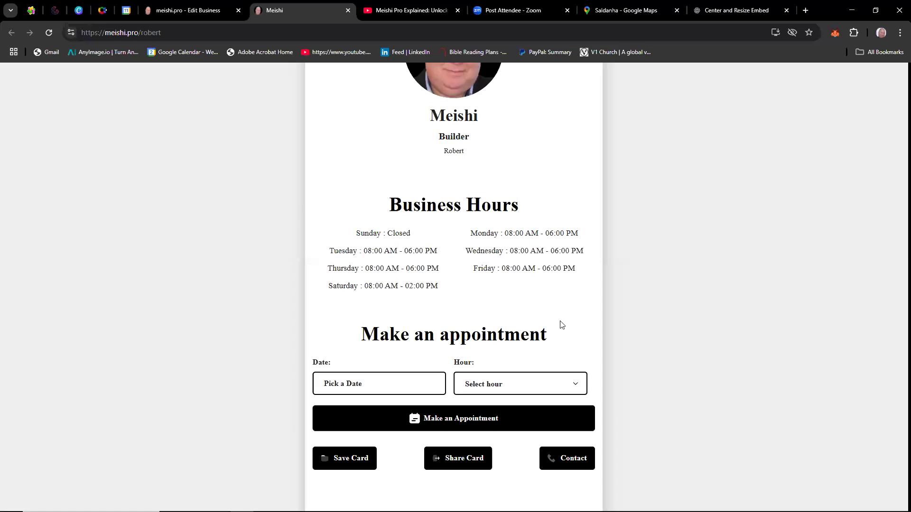
scroll(529, 305, "down", 2)
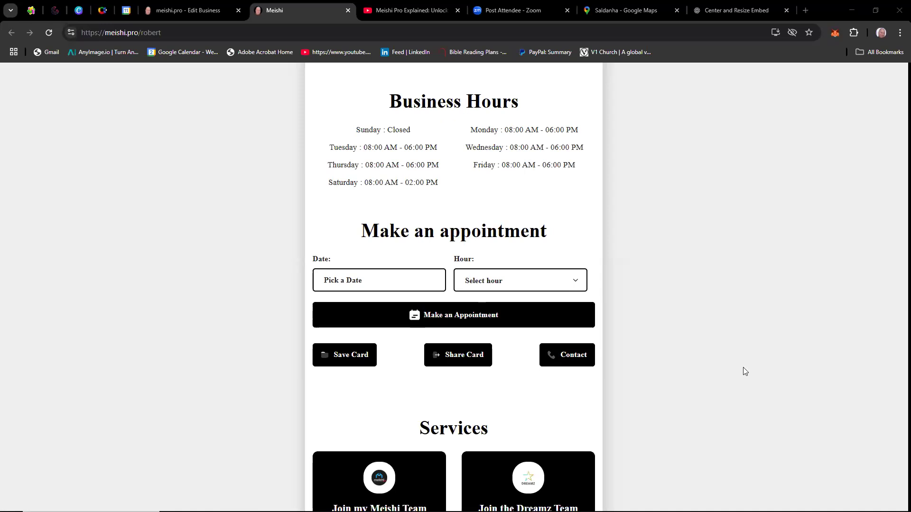
scroll(745, 372, "up", 6)
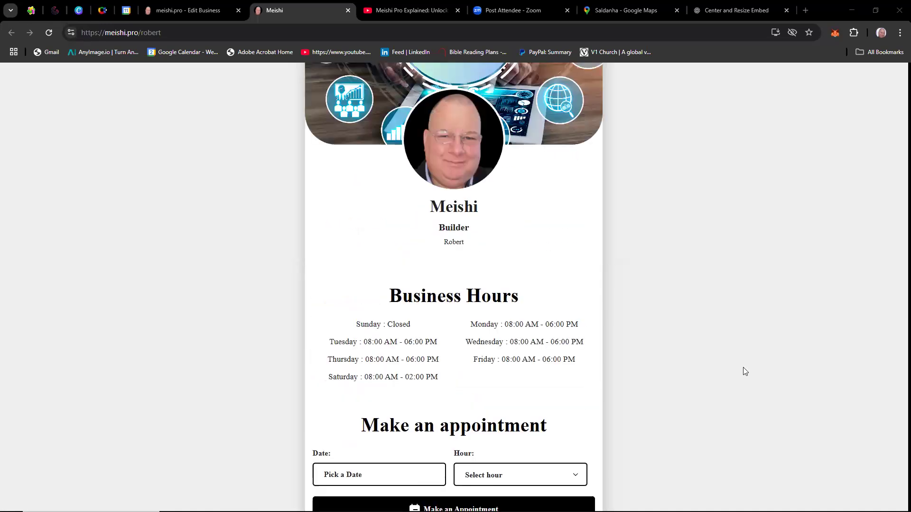